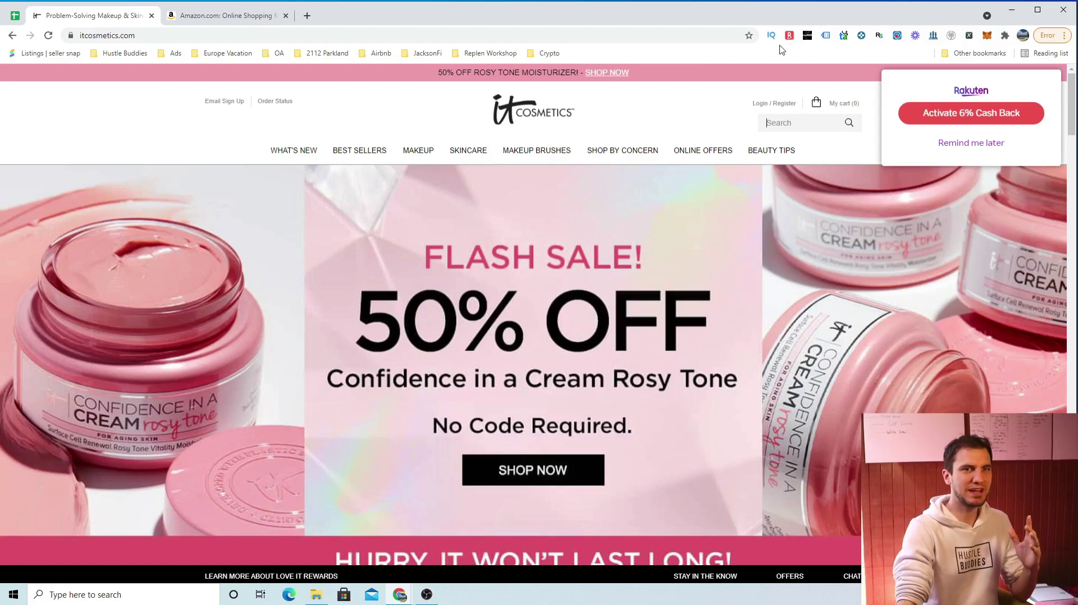
# Step: Open the IT Cosmetics sale page for select items up to 50% off and browse the discounted products
pyautogui.moveTo(712, 161)
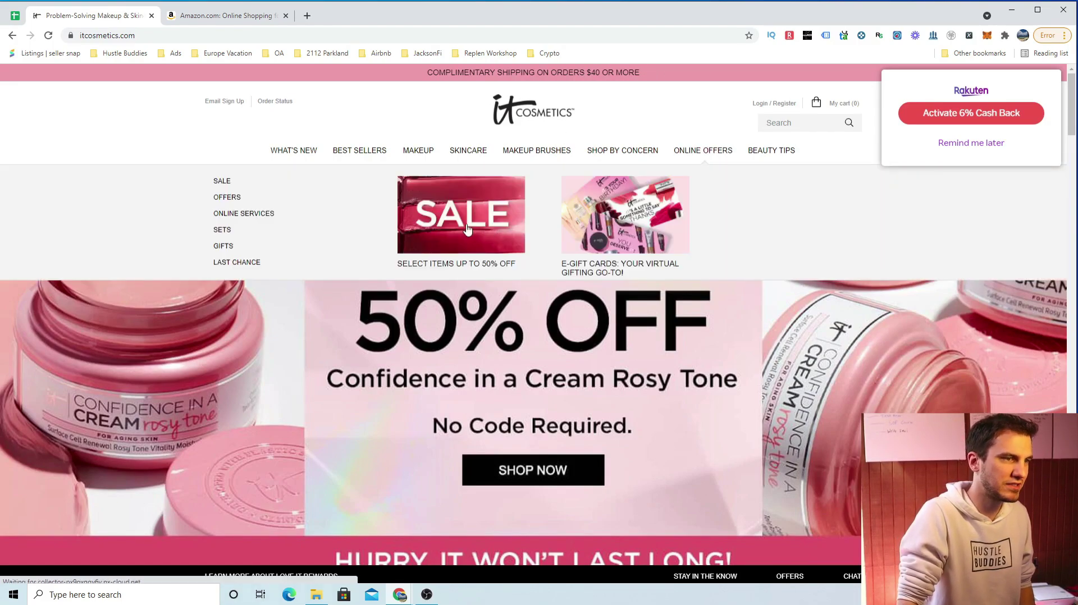
pyautogui.click(467, 228)
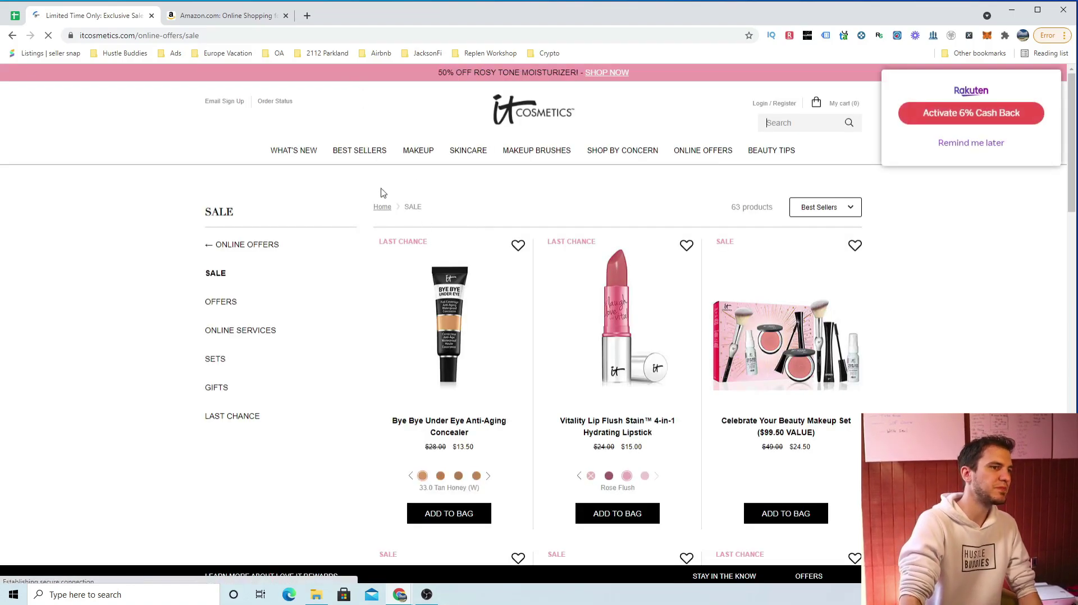
pyautogui.scroll(-10, 900, 399)
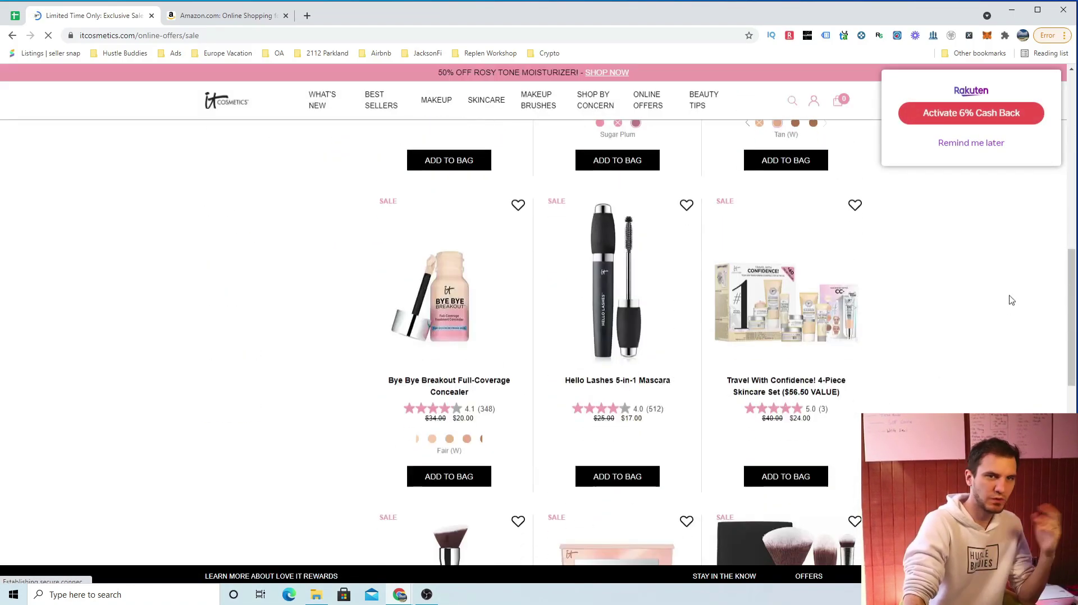
pyautogui.scroll(-15, 1013, 304)
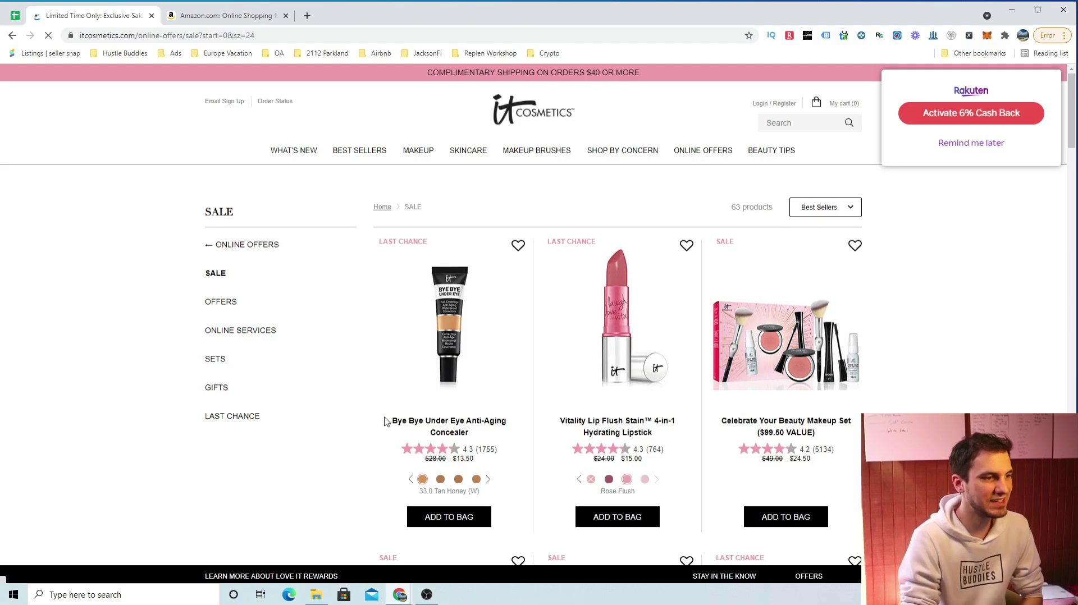
# Step: Copy the product name Bye Bye Under Eye Anti-Aging Concealer from the sale page and search Amazon for it
pyautogui.moveTo(386, 422); pyautogui.dragTo(472, 433)
pyautogui.hotkey('ctrl', 'c')
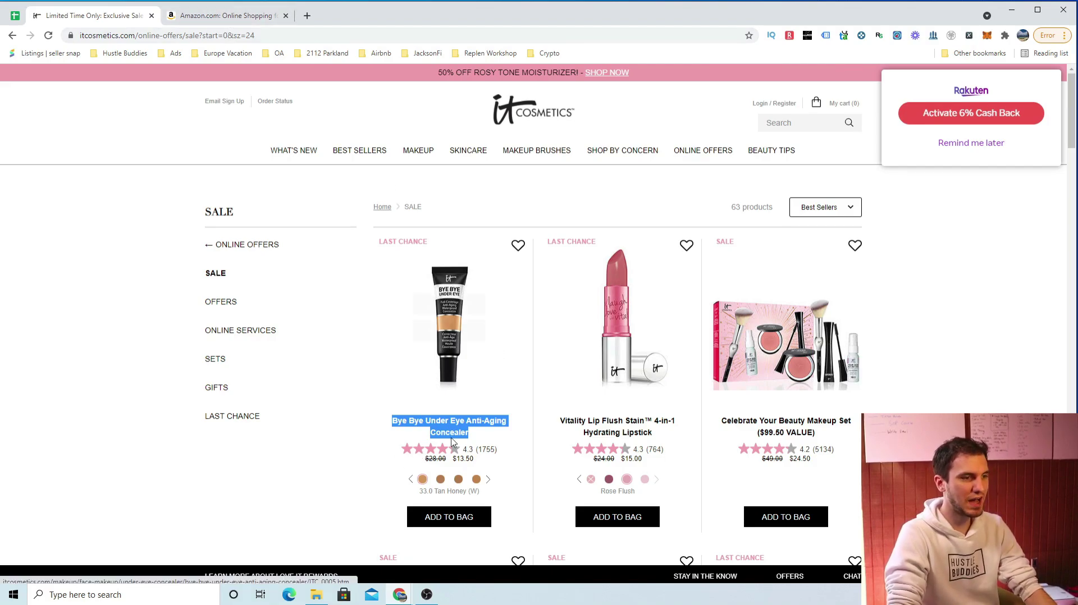
pyautogui.click(228, 16)
pyautogui.click(307, 104)
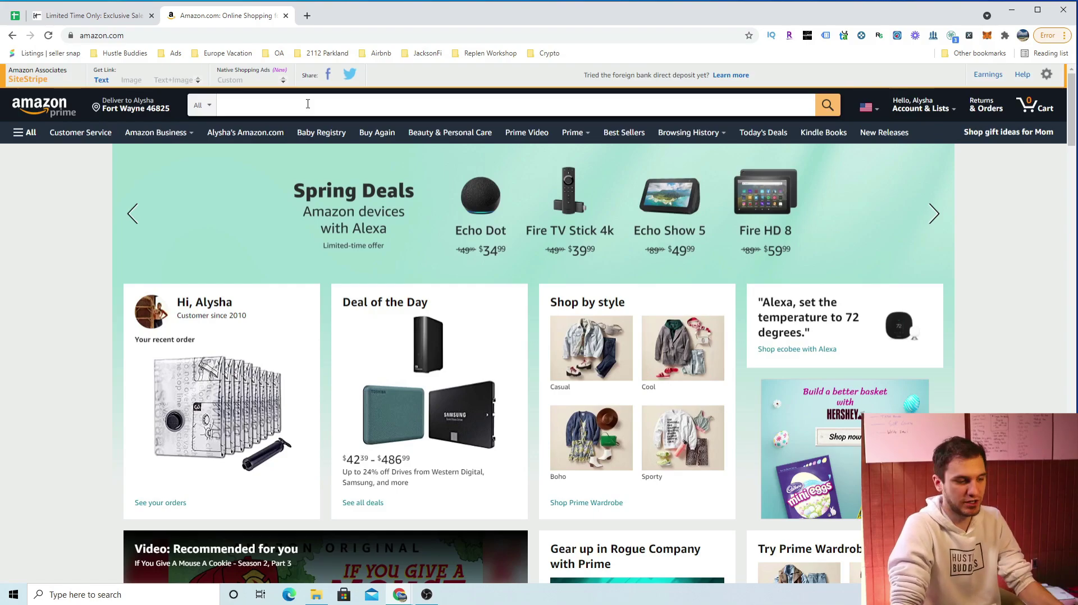
pyautogui.hotkey('ctrl', 'v')
pyautogui.press('Return')
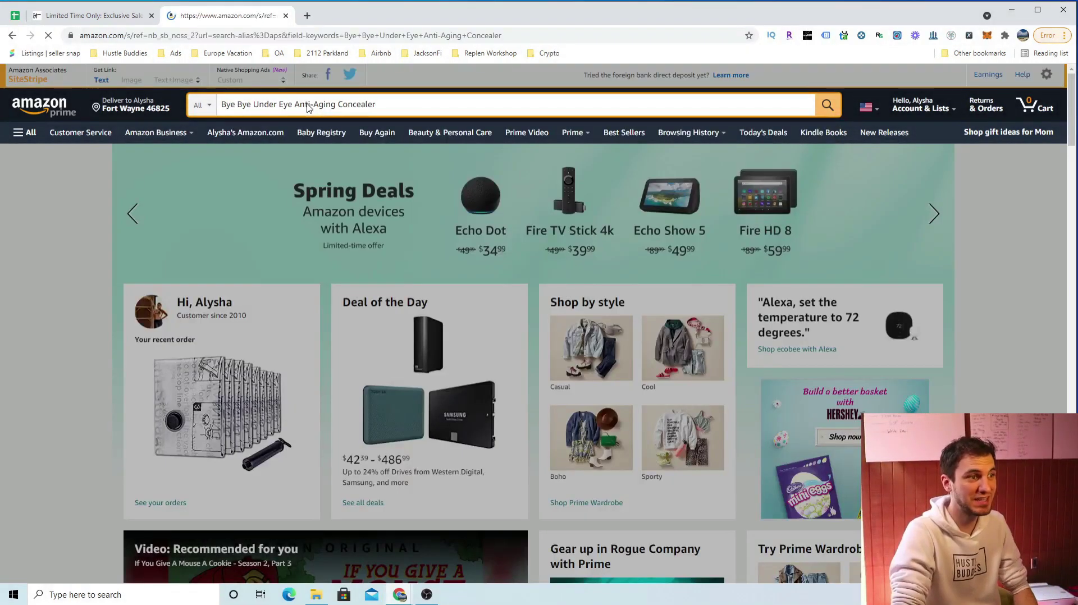
# Step: Look through the Amazon search results for listings that match the IT Cosmetics Bye Bye Under Eye concealer
pyautogui.scroll(-9, 264, 386)
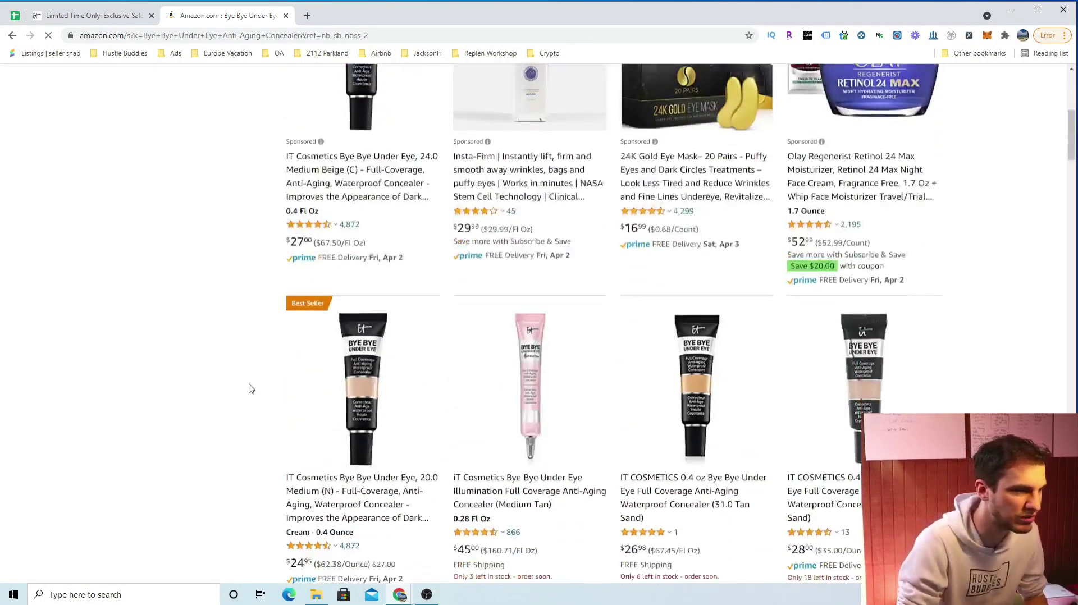
pyautogui.scroll(6, 401, 306)
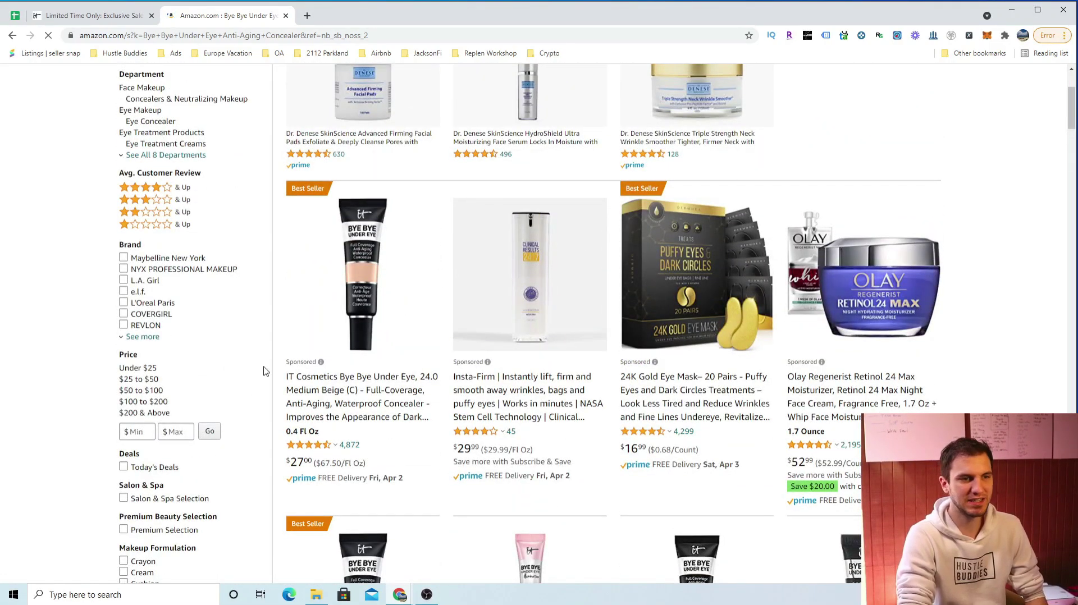
pyautogui.scroll(-1, 950, 299)
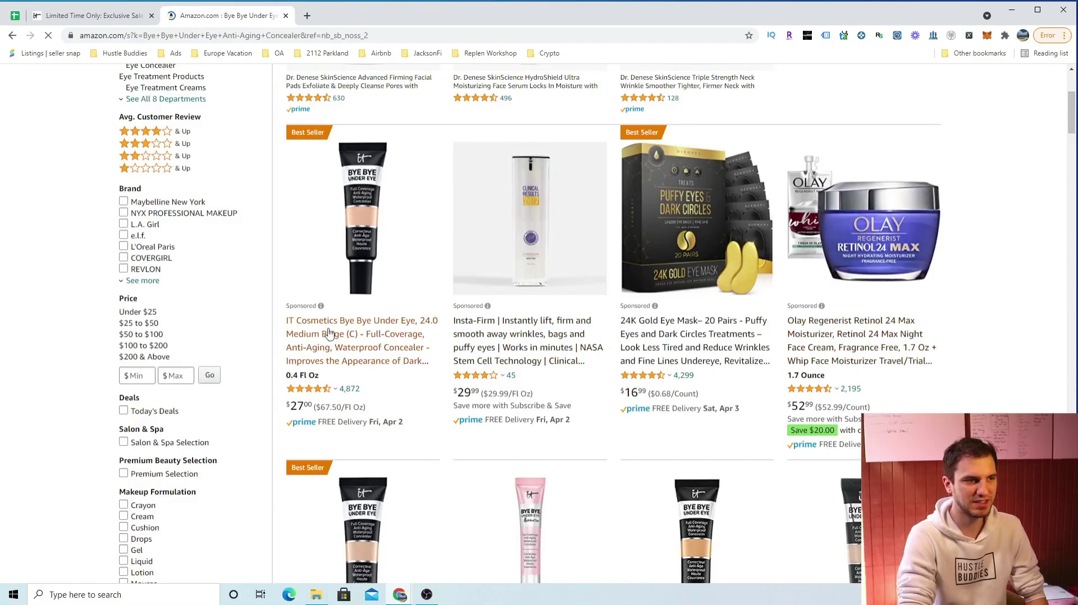
pyautogui.scroll(-5, 416, 389)
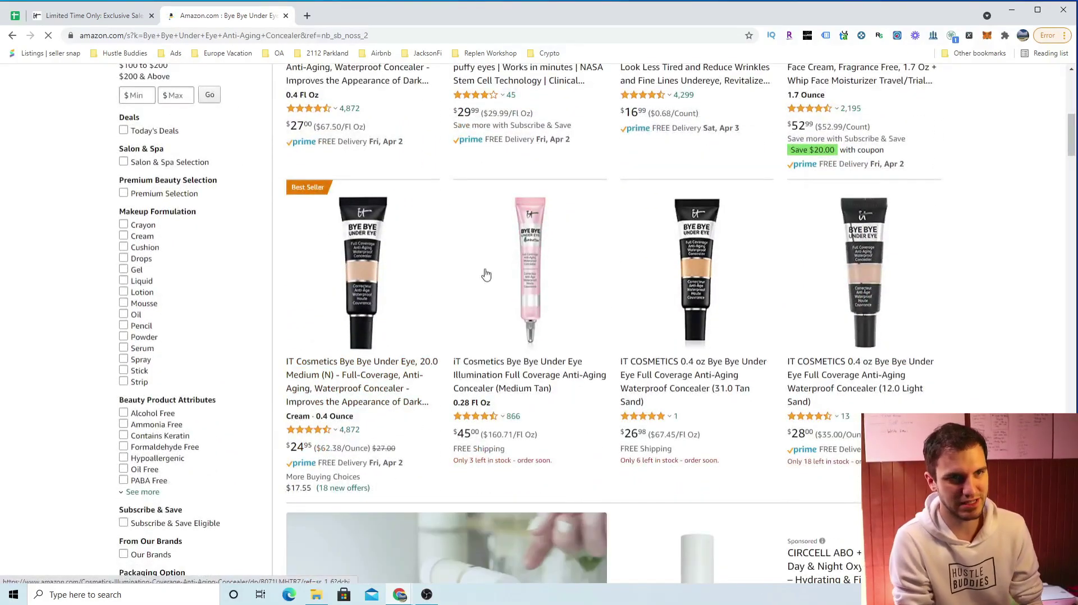
pyautogui.moveTo(383, 332)
pyautogui.scroll(-2, 383, 332)
pyautogui.scroll(2, 409, 204)
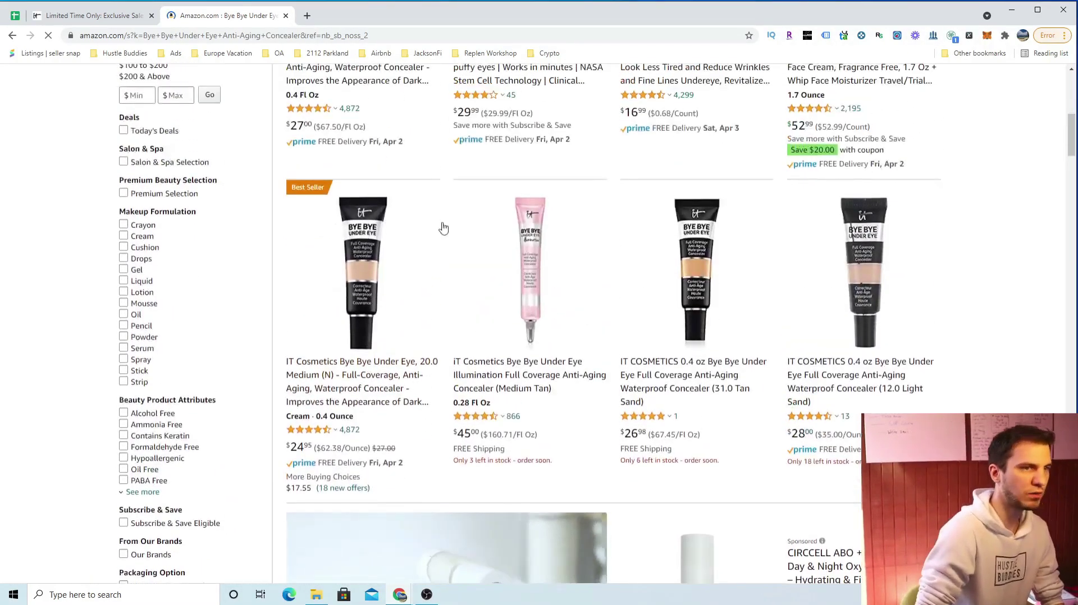
# Step: Compare the concealer's packaging and sale price on the IT Cosmetics site with the best-selling 20.0 Medium (N) listing on Amazon
pyautogui.click(104, 15)
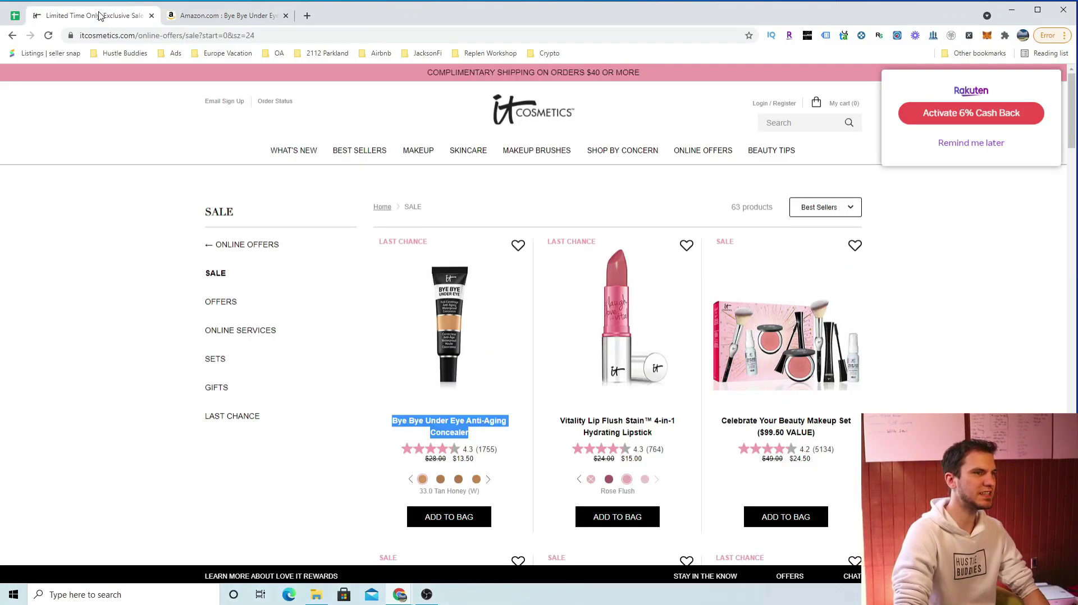
pyautogui.moveTo(449, 299)
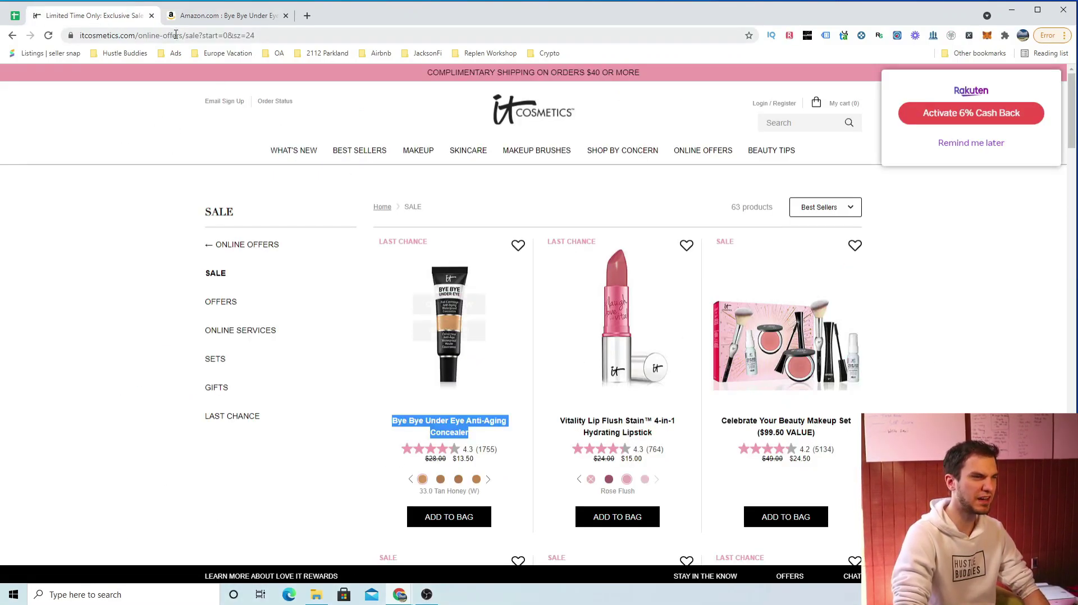
pyautogui.click(225, 16)
pyautogui.click(104, 15)
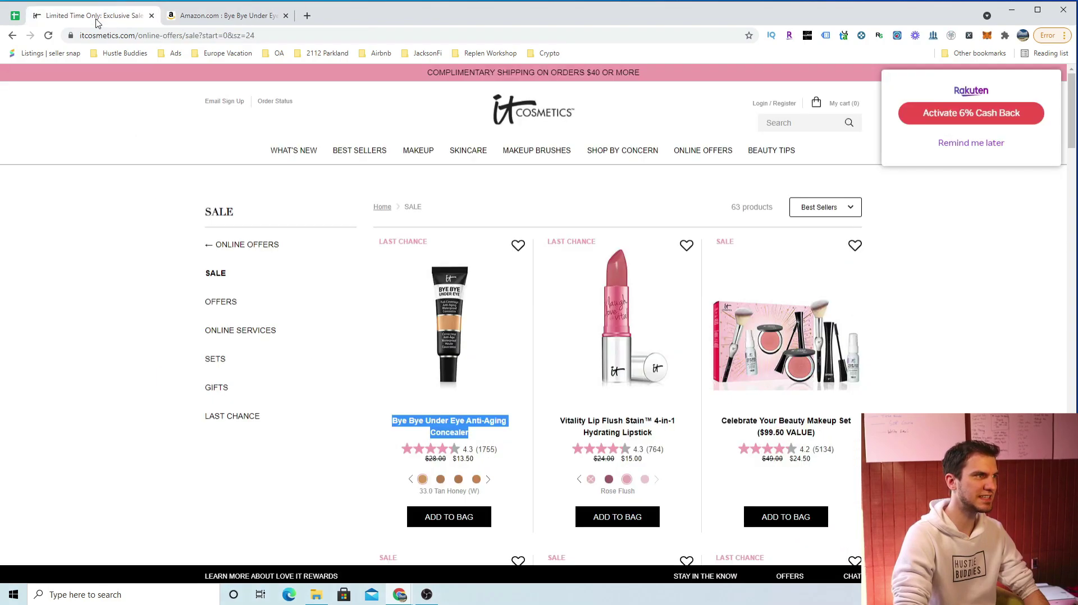
pyautogui.click(236, 16)
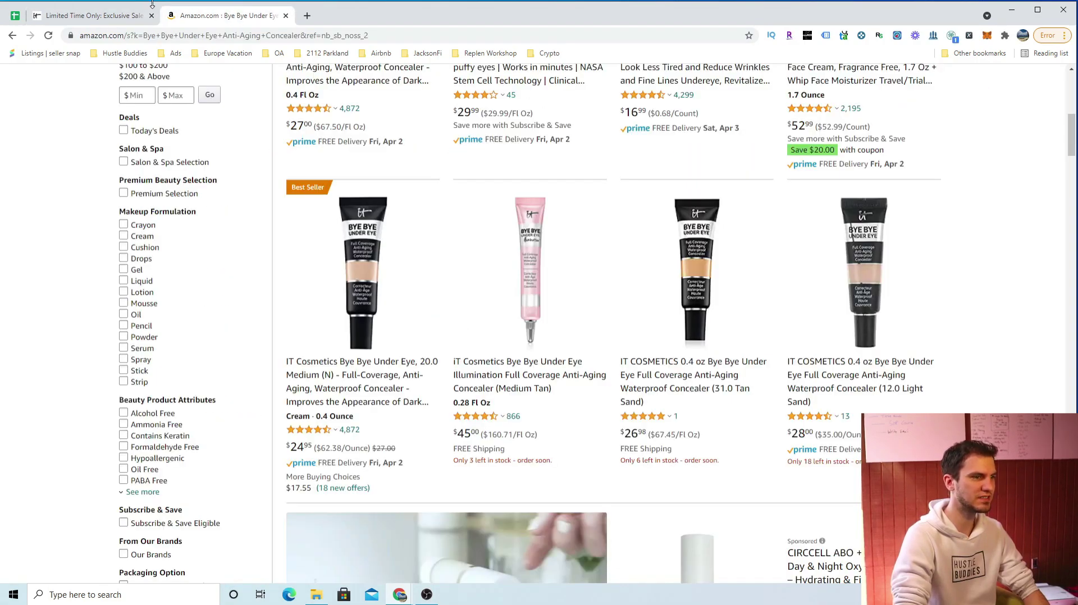
pyautogui.click(105, 17)
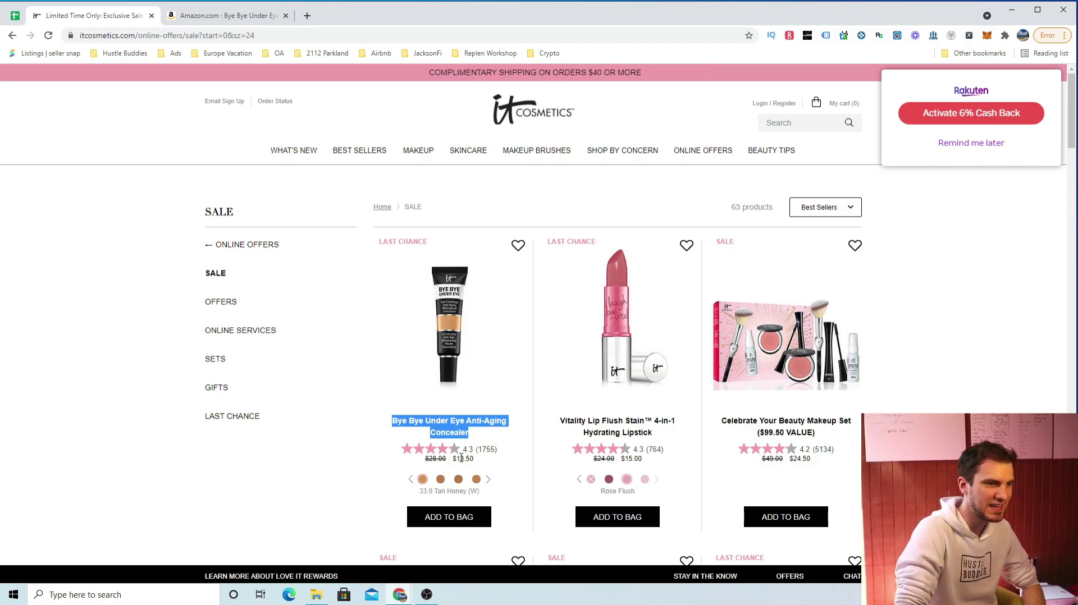
pyautogui.moveTo(453, 460); pyautogui.dragTo(482, 461)
pyautogui.click(223, 15)
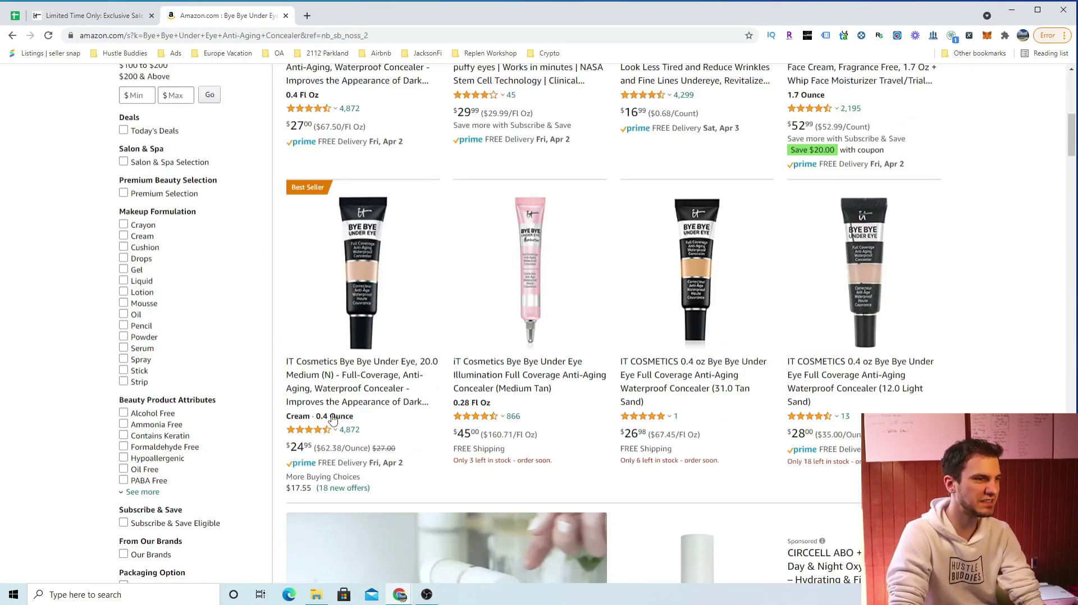
pyautogui.moveTo(286, 451); pyautogui.dragTo(311, 448)
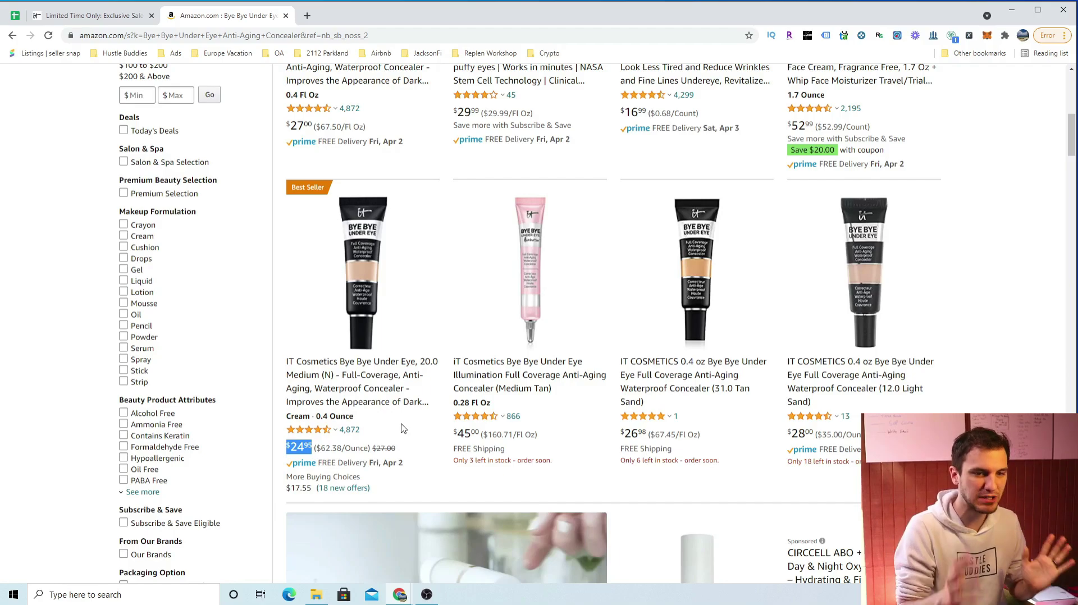
# Step: Open the concealer's product page on IT Cosmetics and the matching 20.0 Medium (N) product page on Amazon
pyautogui.click(93, 16)
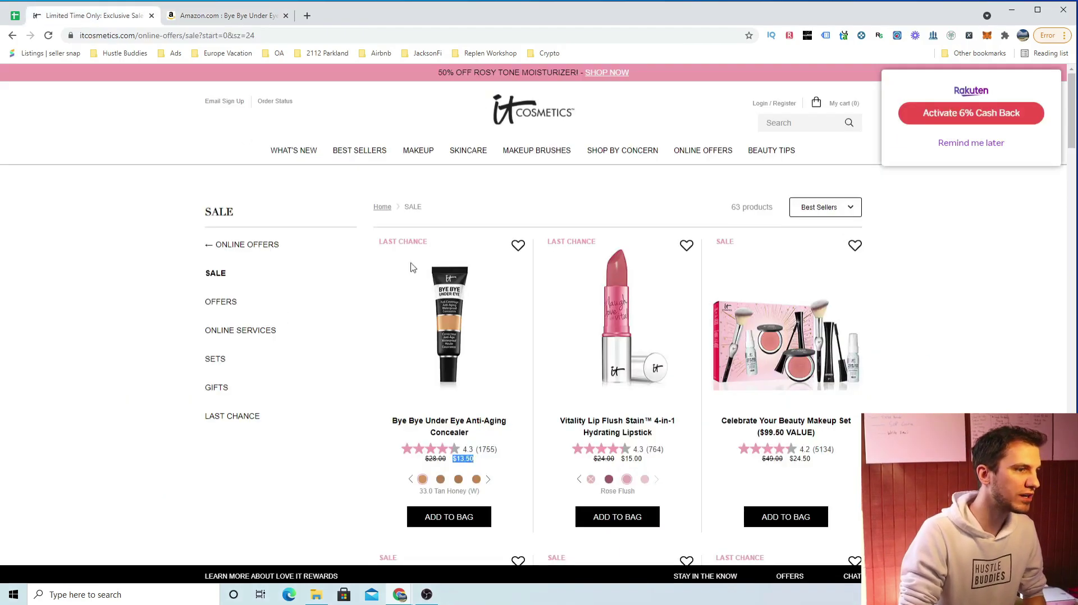
pyautogui.click(457, 428)
pyautogui.hotkey('ctrl', 'Tab')
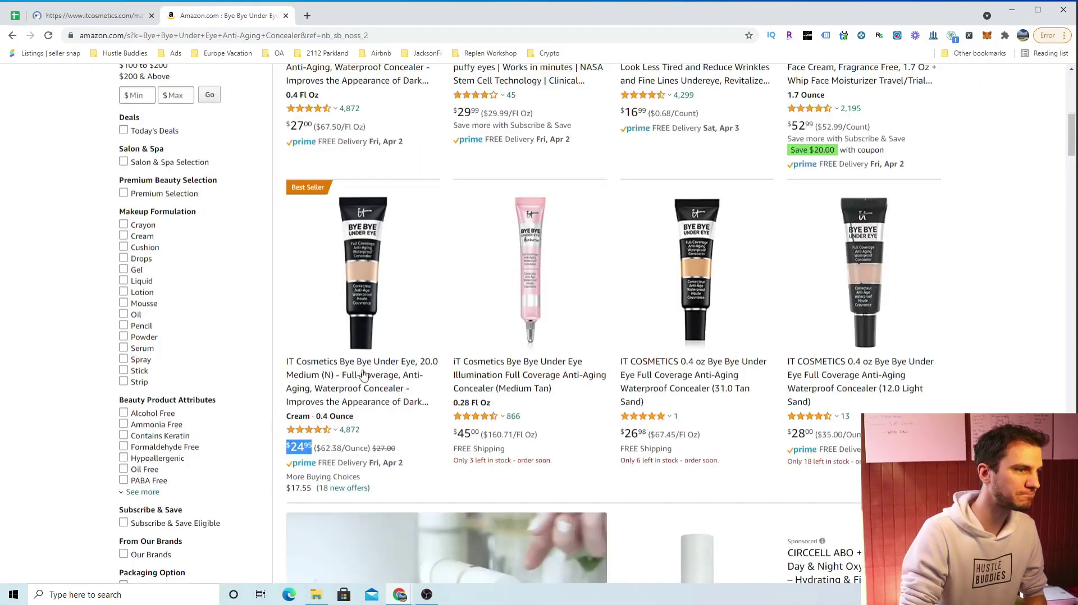
pyautogui.click(363, 375)
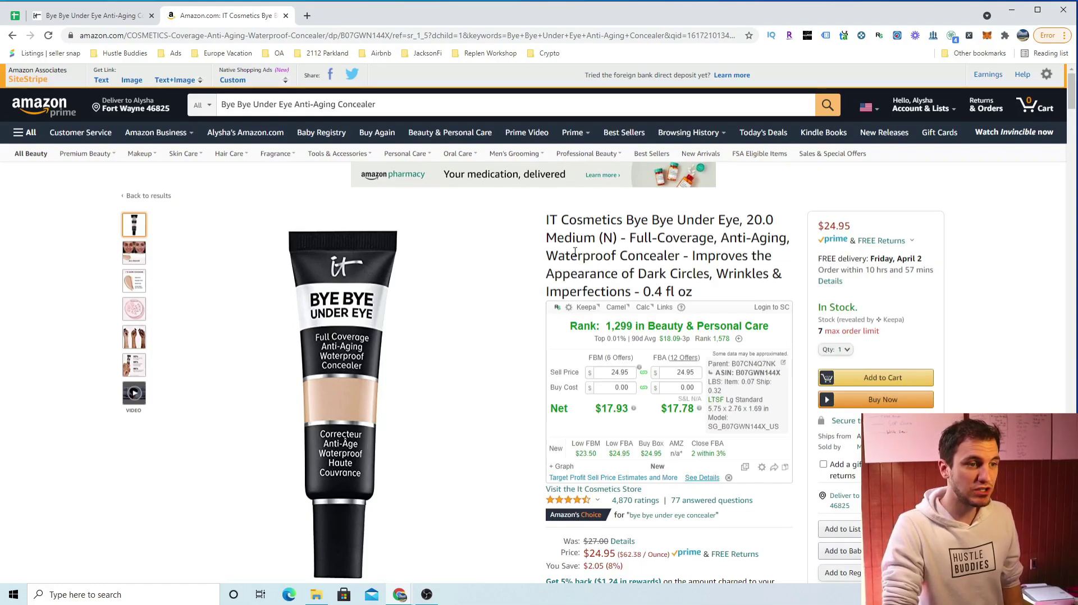
# Step: Check the FBA net proceeds breakdown and the IT Cosmetics price, and set the Amazon listing's FBA buy cost to 13.50
pyautogui.scroll(-1, 577, 253)
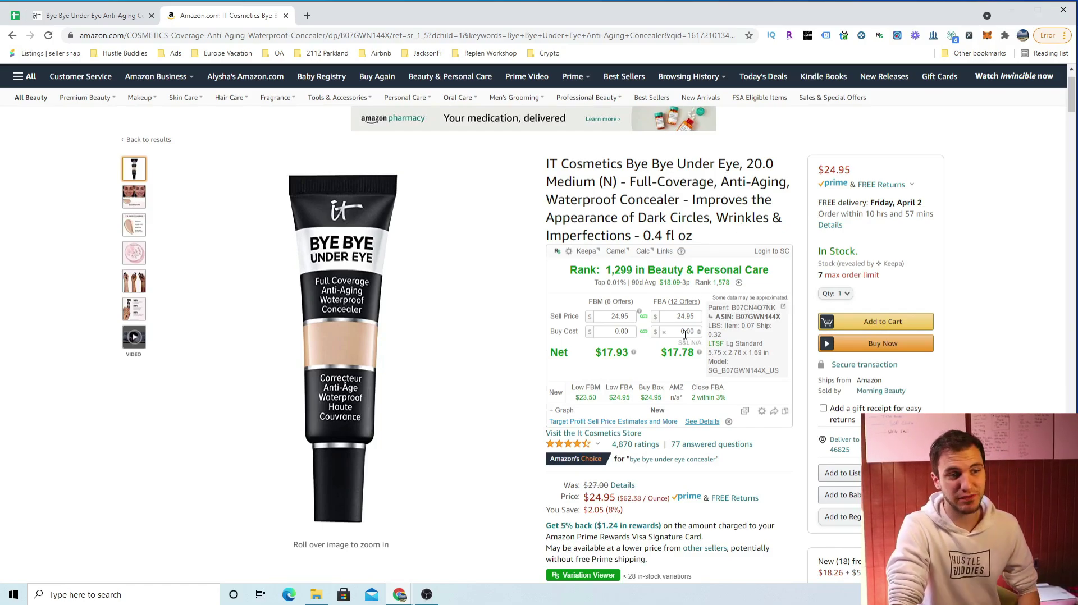
pyautogui.moveTo(668, 356)
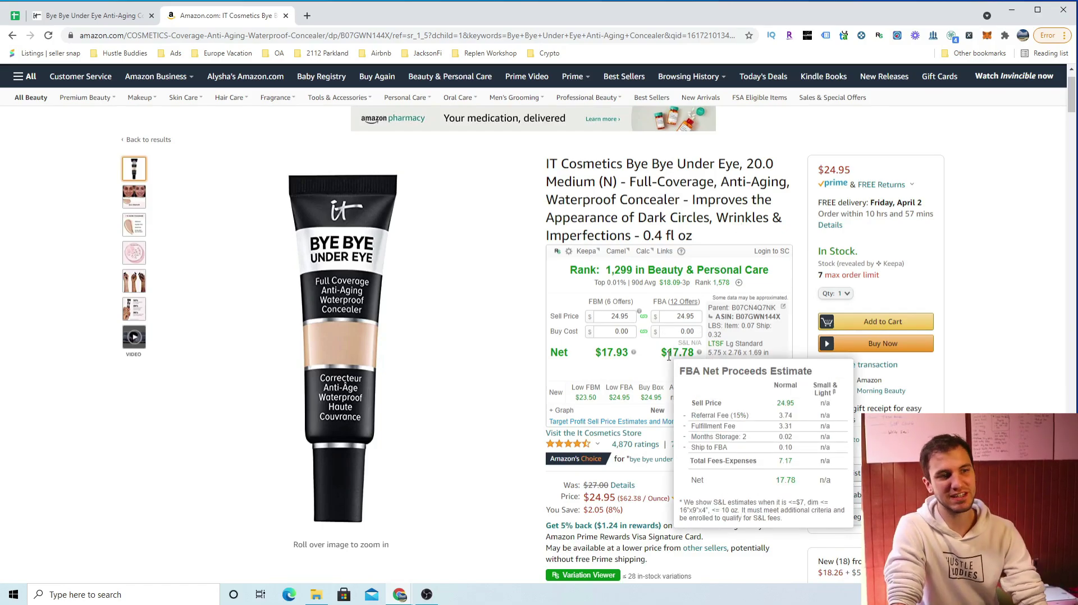
pyautogui.click(140, 5)
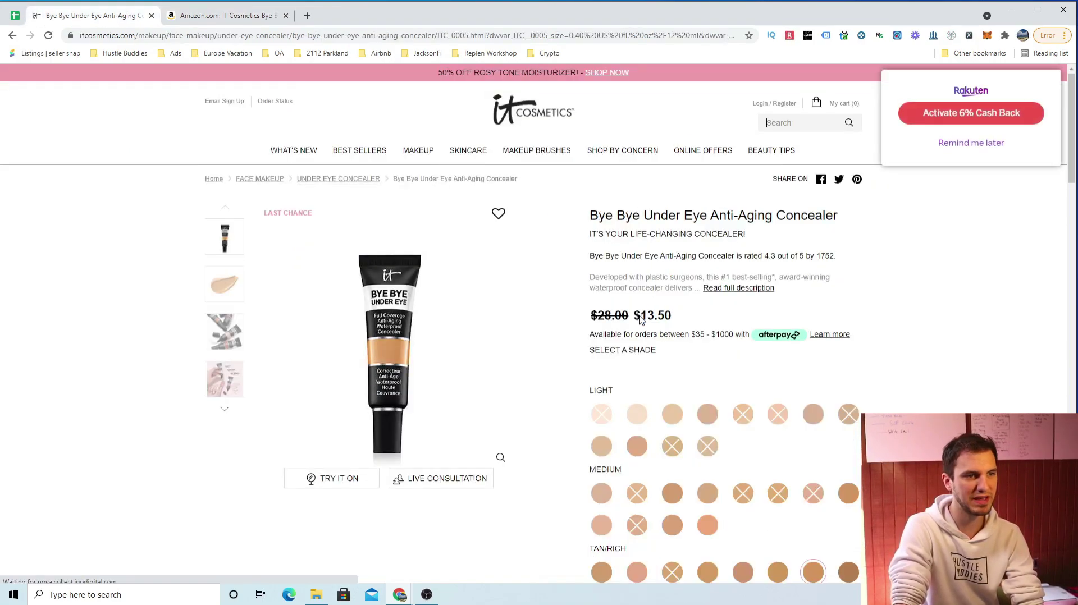
pyautogui.click(224, 19)
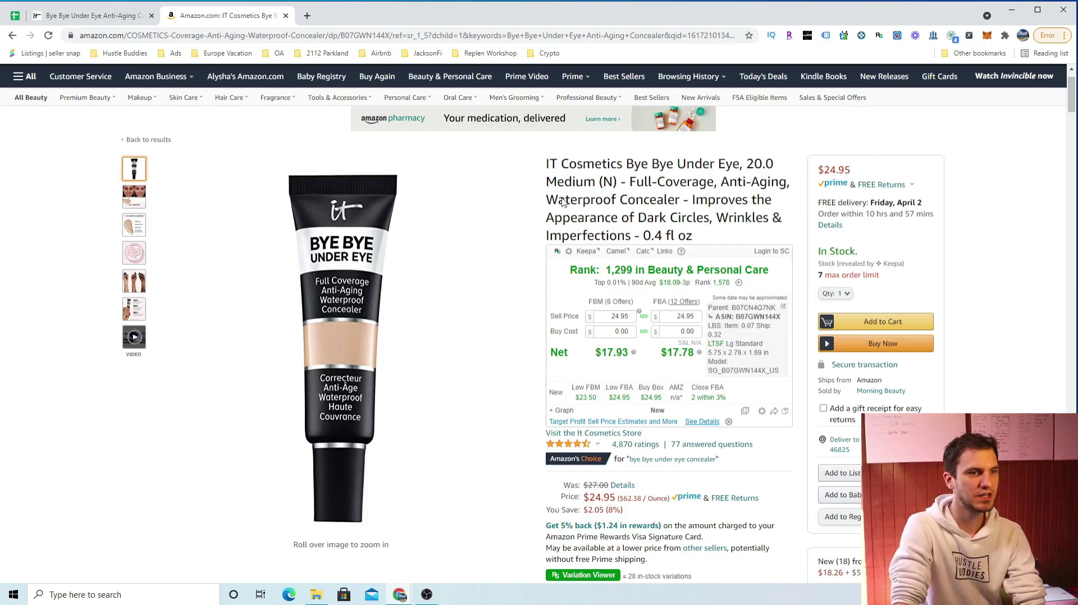
pyautogui.click(683, 331)
pyautogui.write('13')
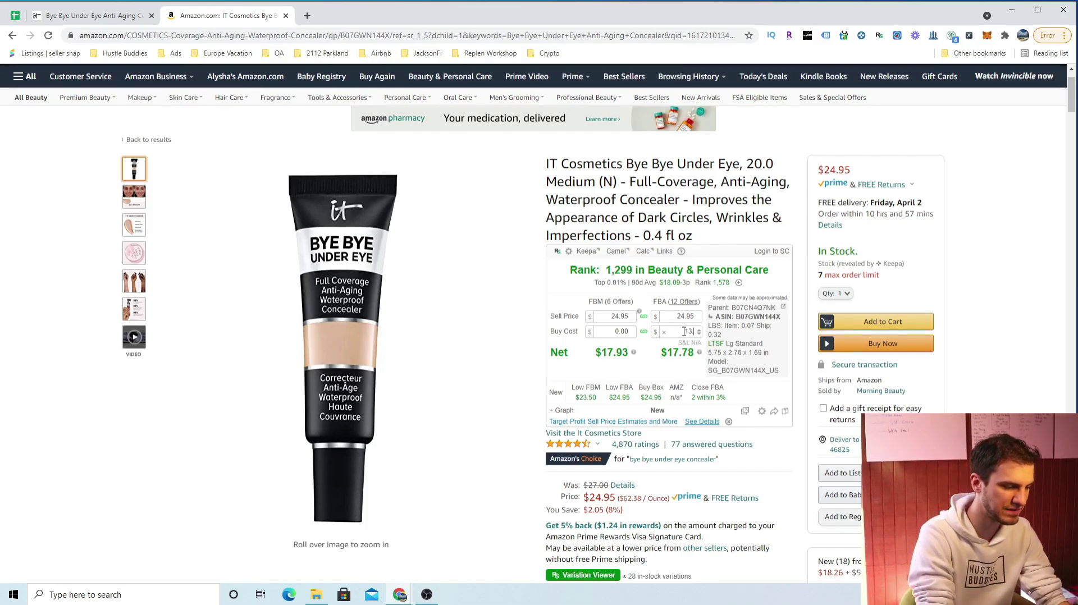
pyautogui.write('.50')
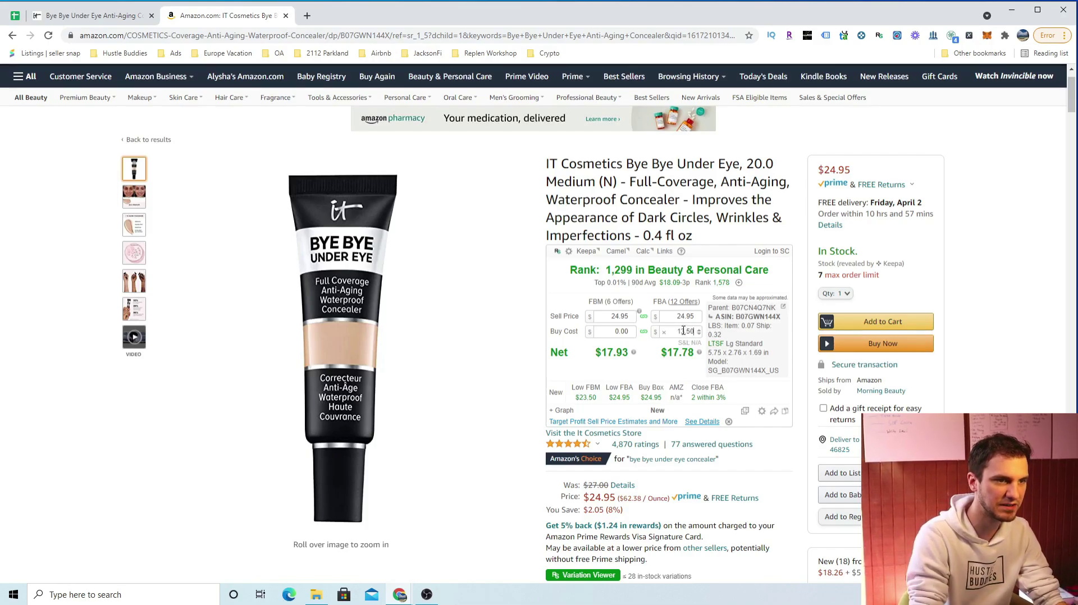
pyautogui.click(804, 287)
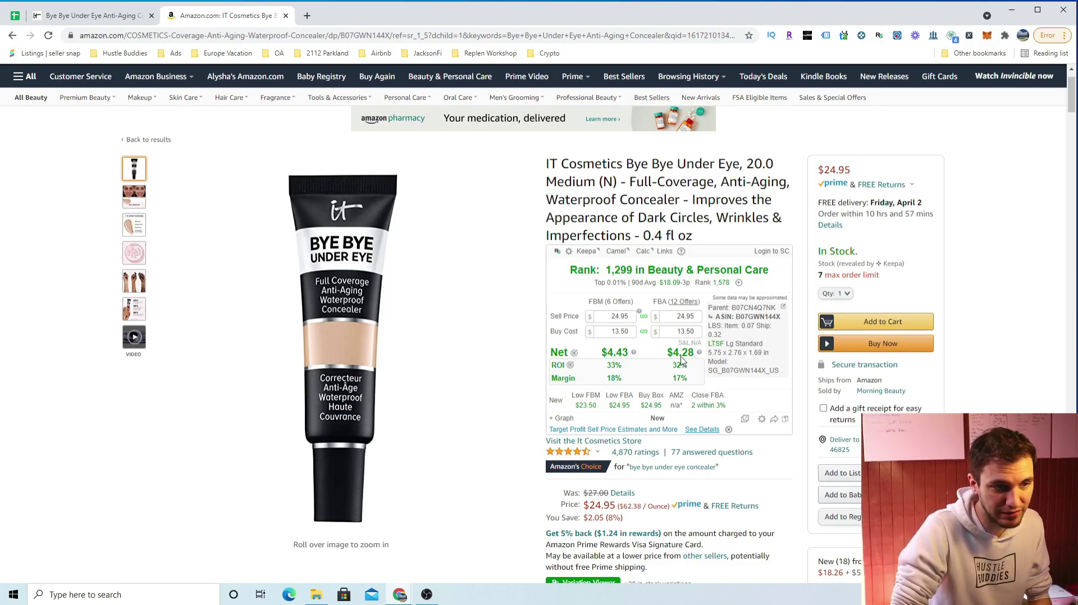
# Step: Review the calculated FBA net profit, ROI and margin, along with the offer details on the concealer's Amazon page
pyautogui.moveTo(681, 355)
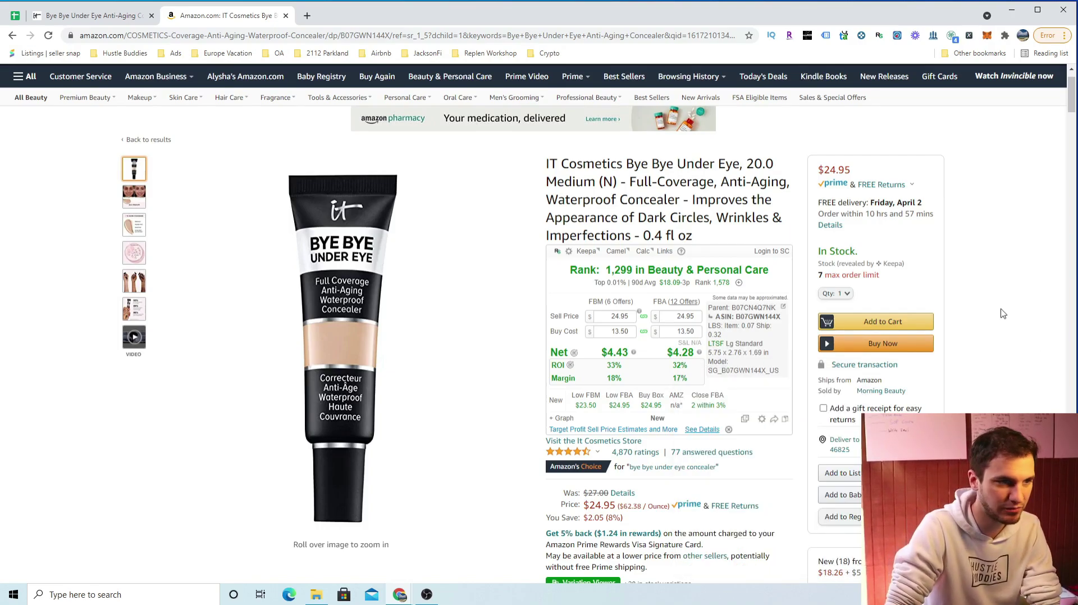
pyautogui.scroll(-1, 1003, 314)
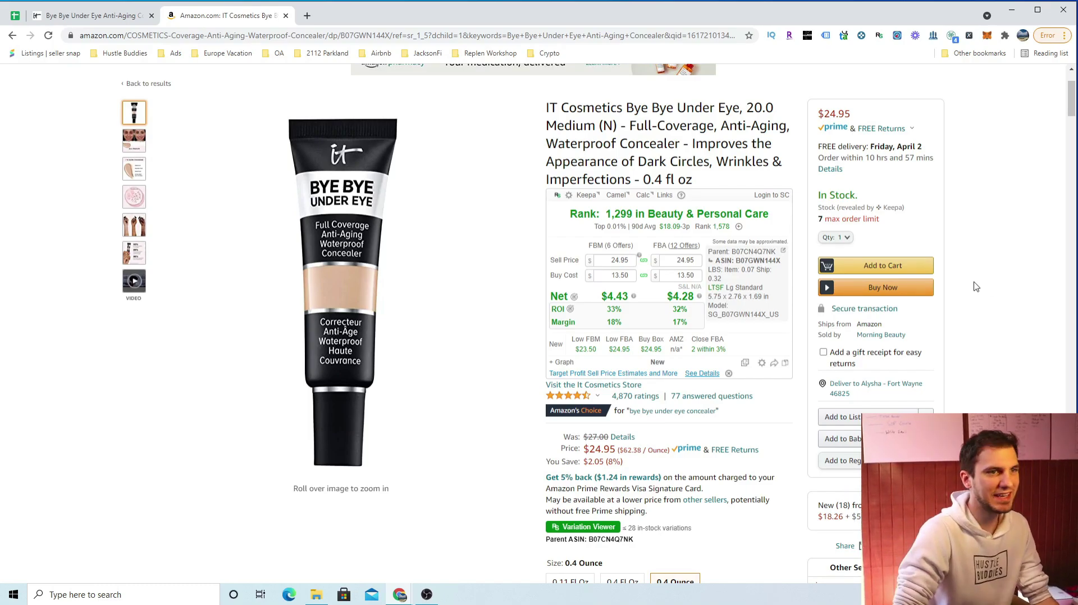
pyautogui.scroll(-1, 975, 286)
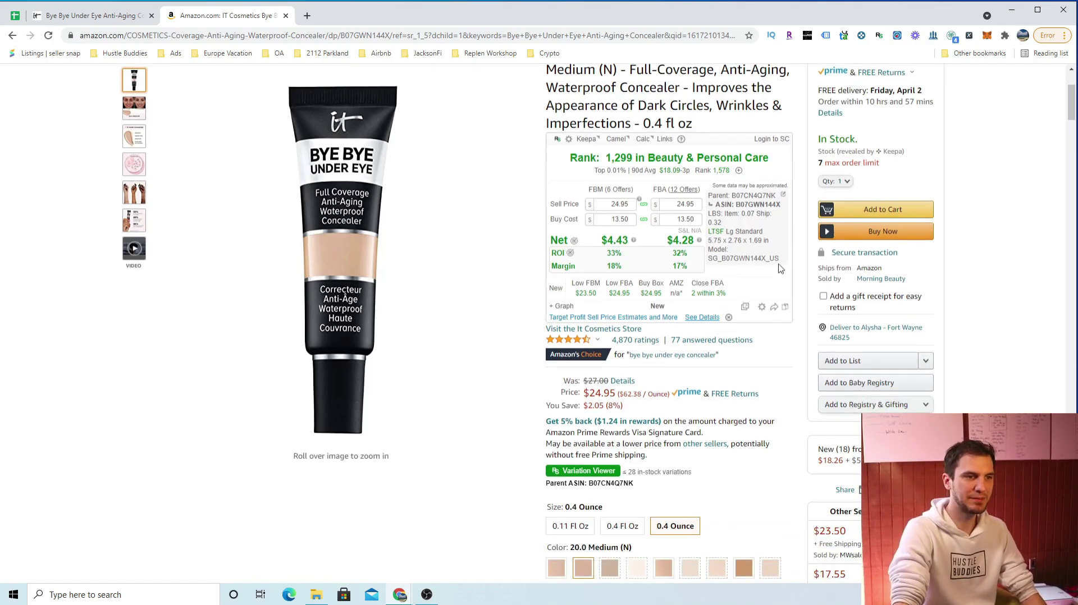
pyautogui.moveTo(476, 349)
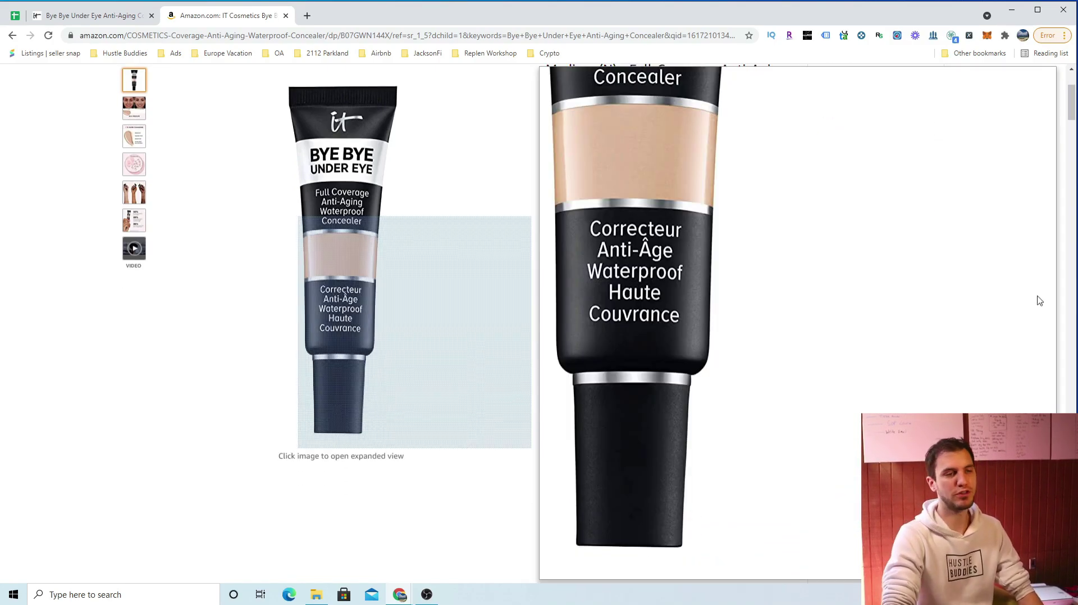
pyautogui.rightClick(846, 347)
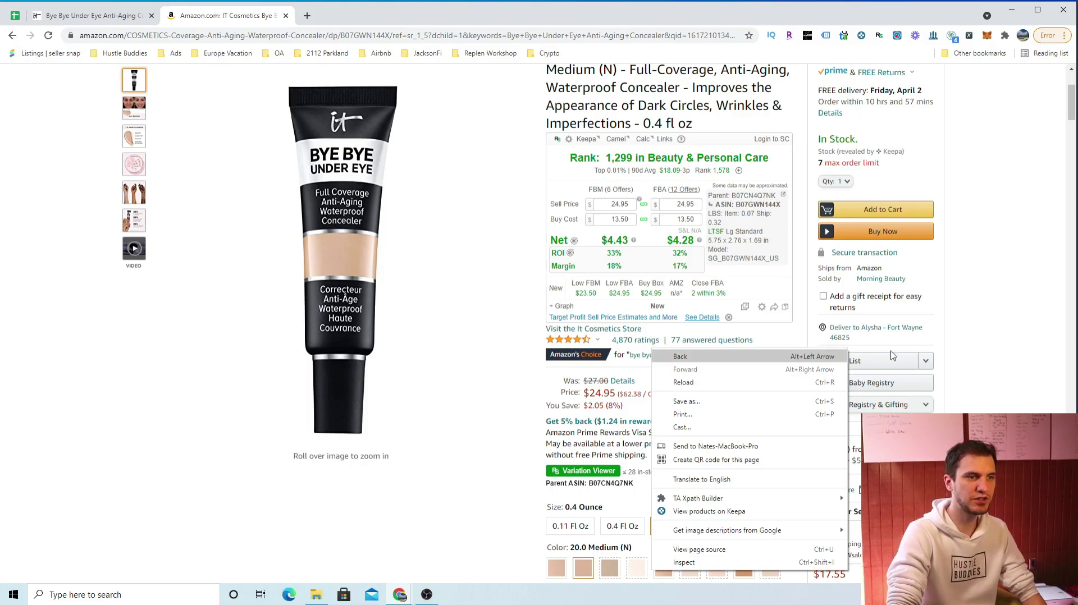
pyautogui.click(1020, 323)
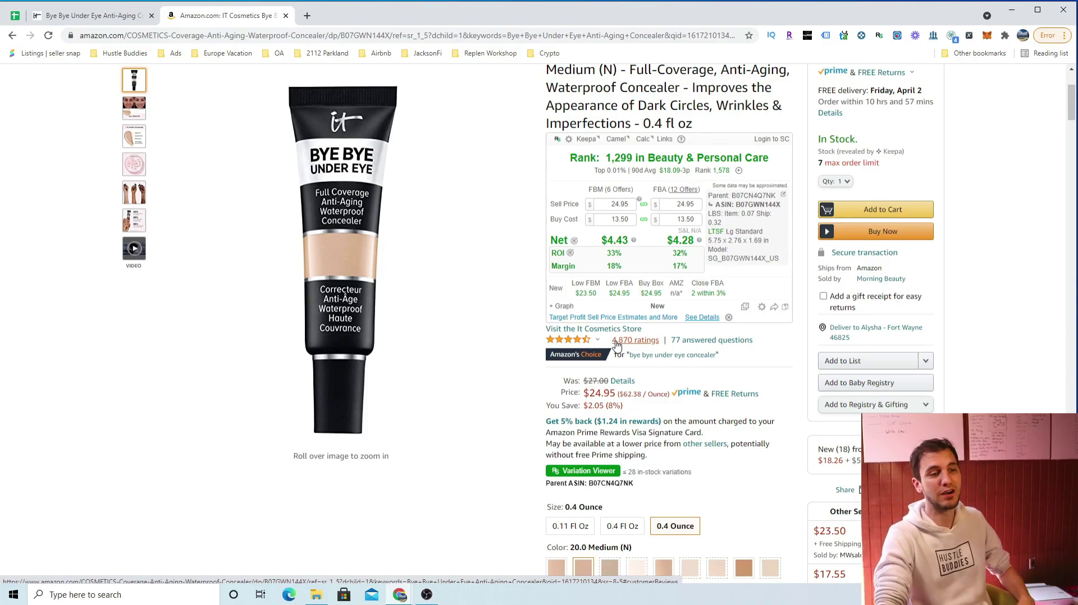
# Step: Examine the profit figures, available shades and competing seller offers on the concealer's Amazon page
pyautogui.scroll(-3, 701, 421)
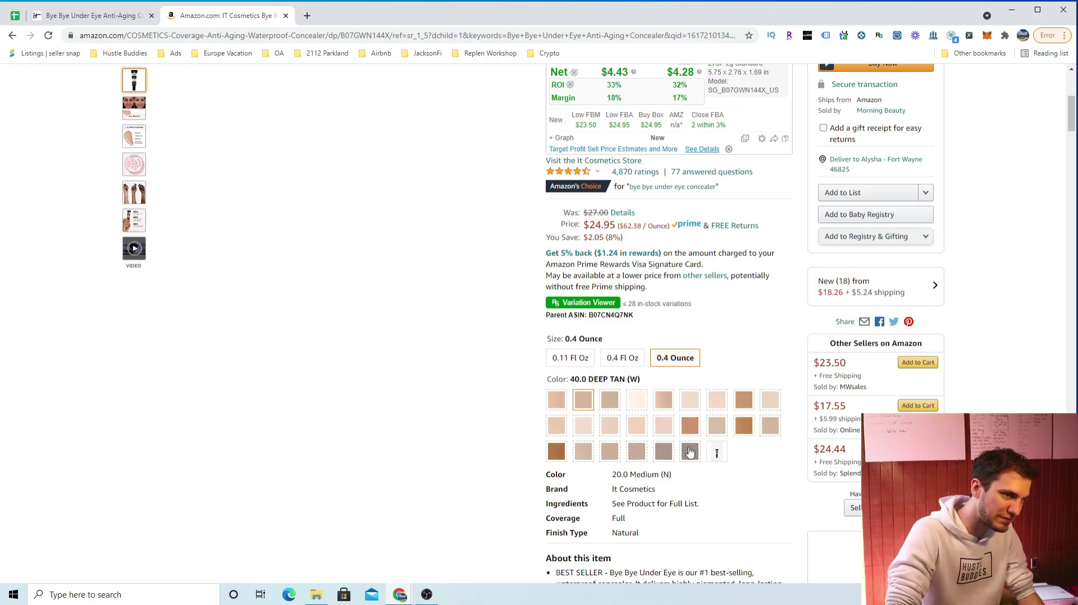
pyautogui.scroll(2, 679, 255)
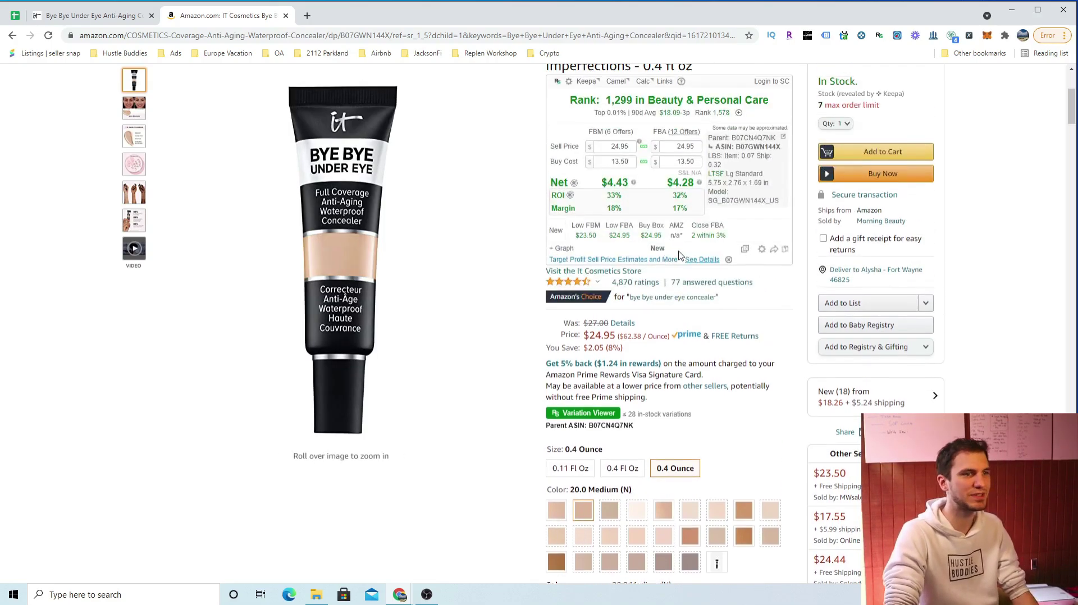
pyautogui.scroll(2, 646, 149)
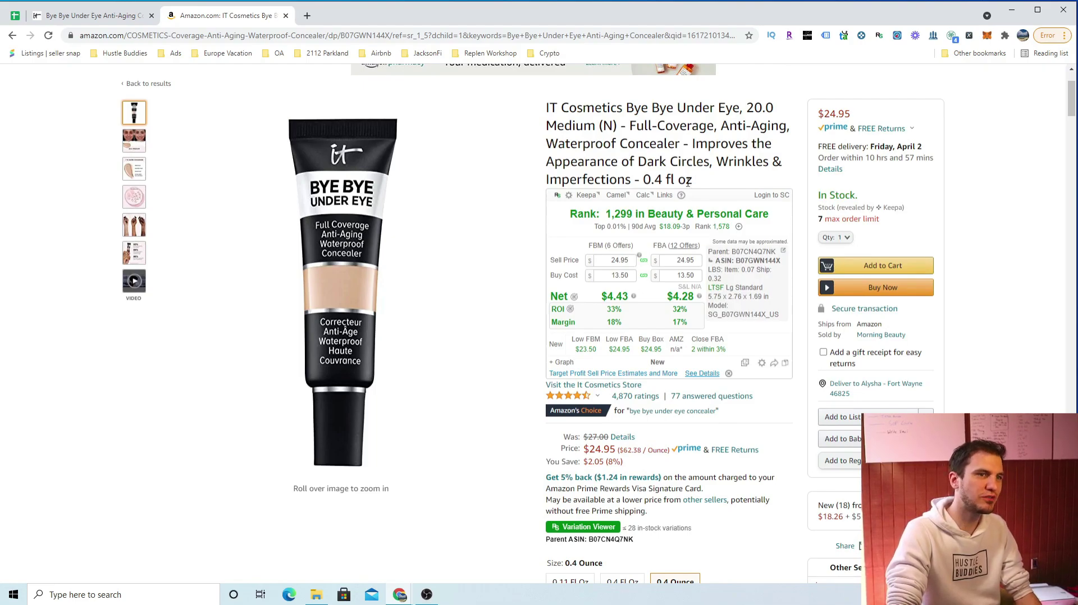
pyautogui.scroll(-1, 693, 194)
pyautogui.scroll(-4, 780, 383)
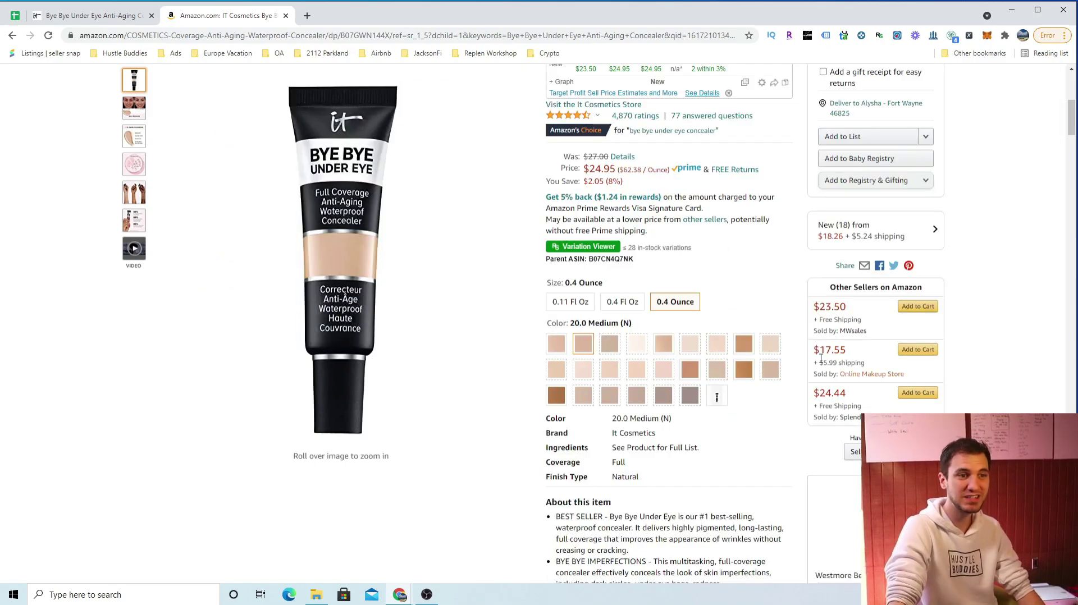
pyautogui.moveTo(865, 374)
pyautogui.scroll(3, 765, 247)
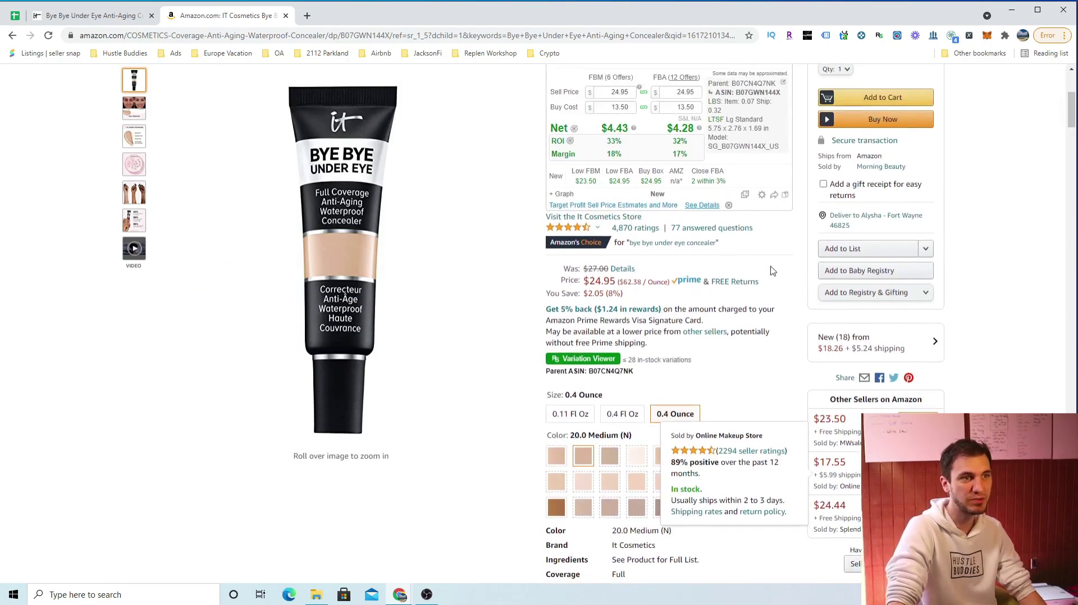
pyautogui.scroll(-2, 784, 329)
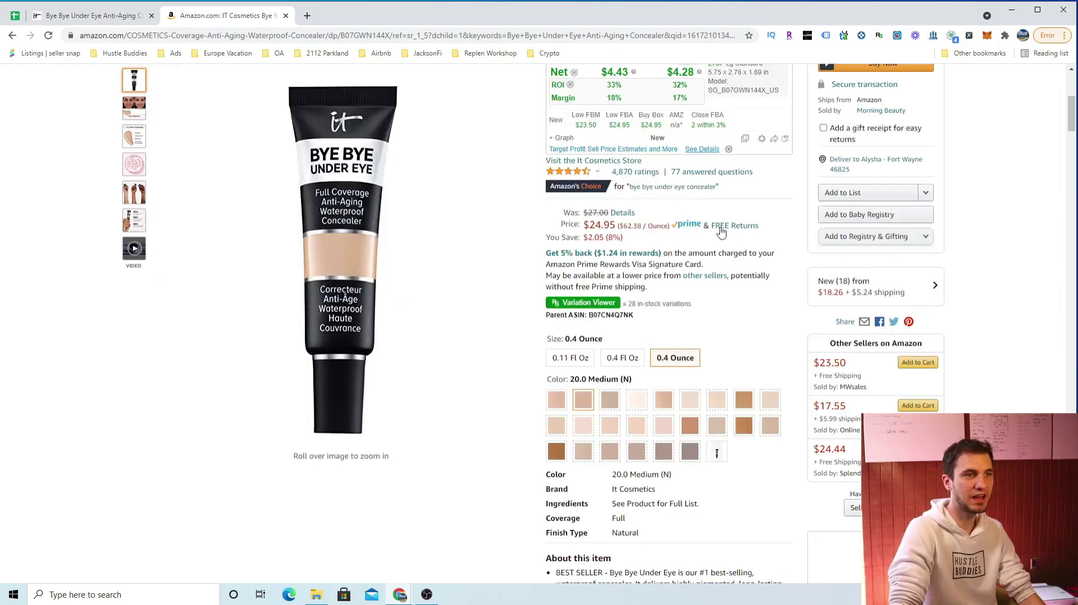
# Step: Hide the New and Buy Box price curves in the listing's Keepa graph, leaving the sales rank history
pyautogui.scroll(-8, 757, 231)
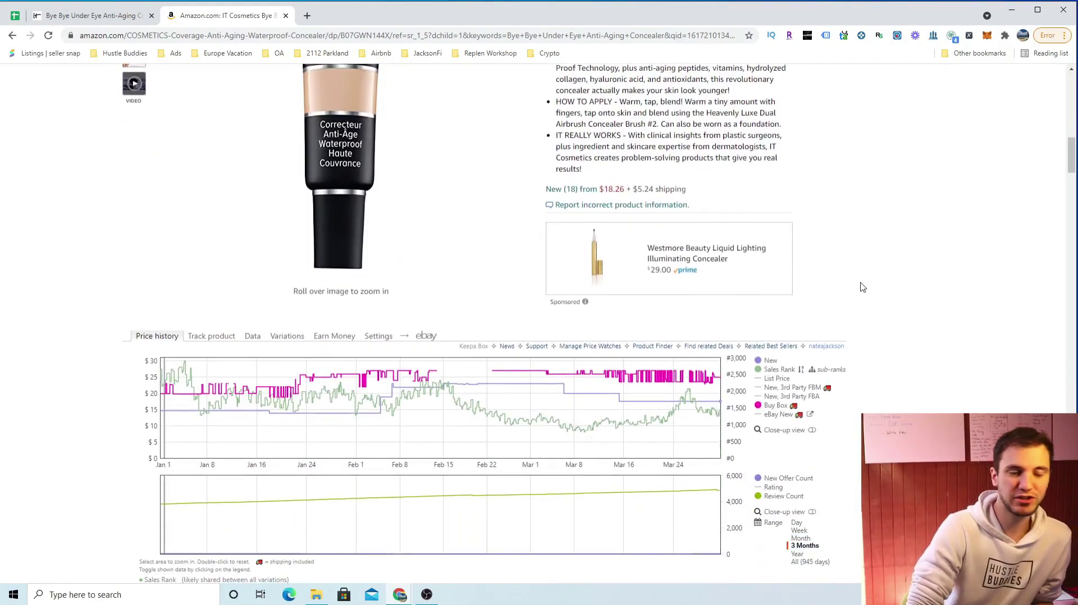
pyautogui.scroll(-1, 863, 287)
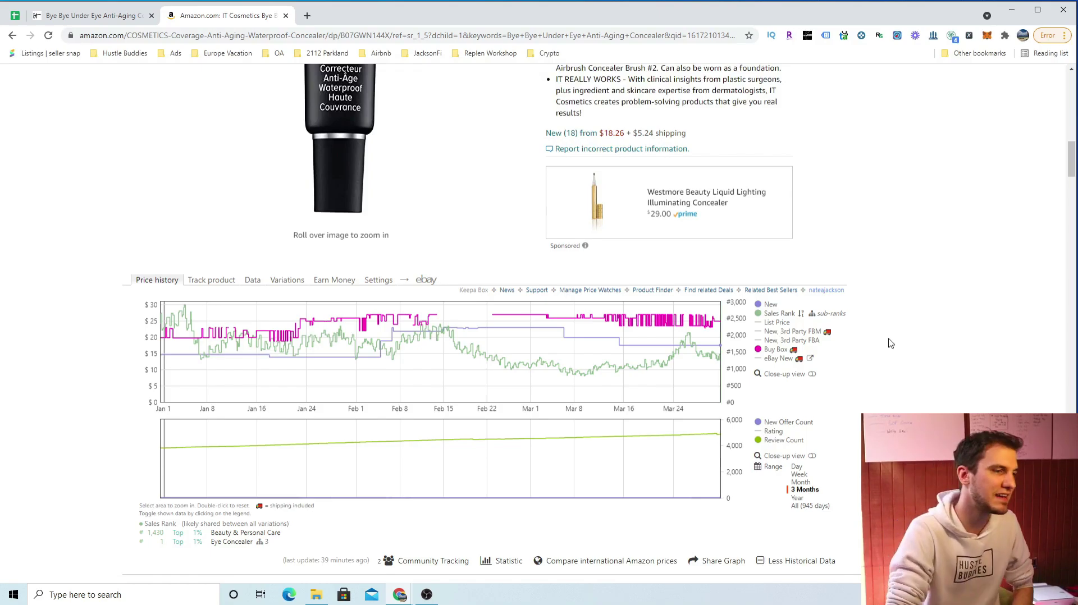
pyautogui.click(770, 305)
pyautogui.click(778, 351)
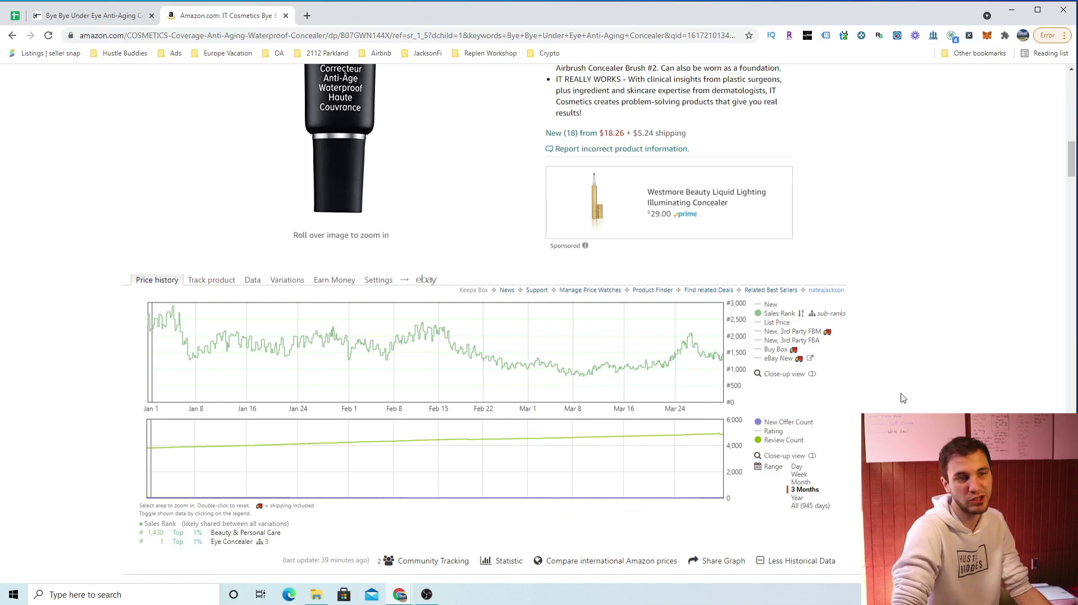
# Step: Review the sales rank history together with the listing's shade options, product details and other sellers' offers
pyautogui.scroll(7, 715, 256)
pyautogui.scroll(2, 714, 256)
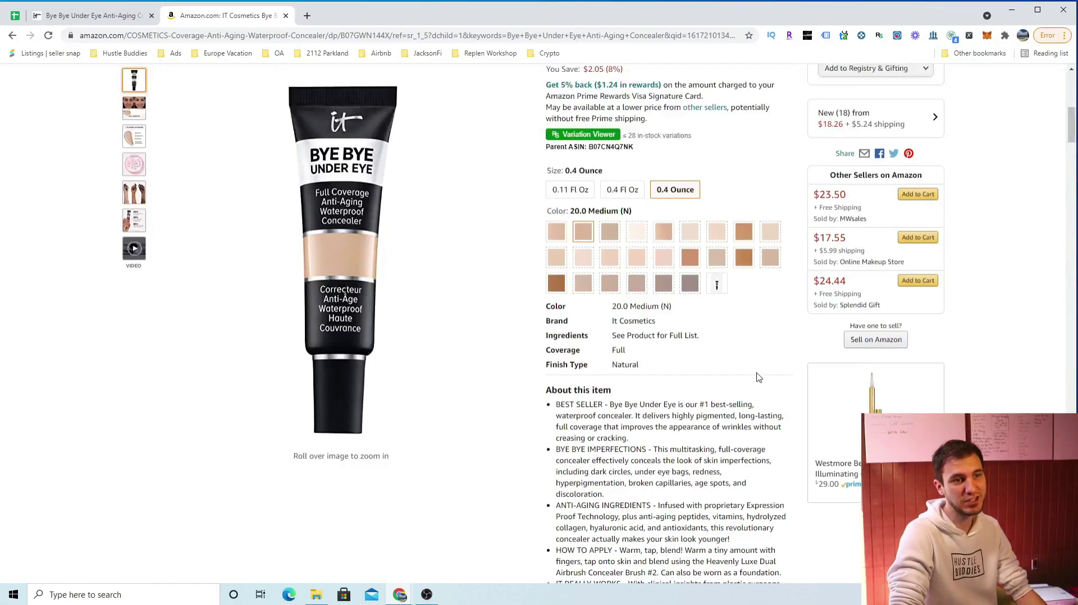
pyautogui.scroll(-10, 759, 376)
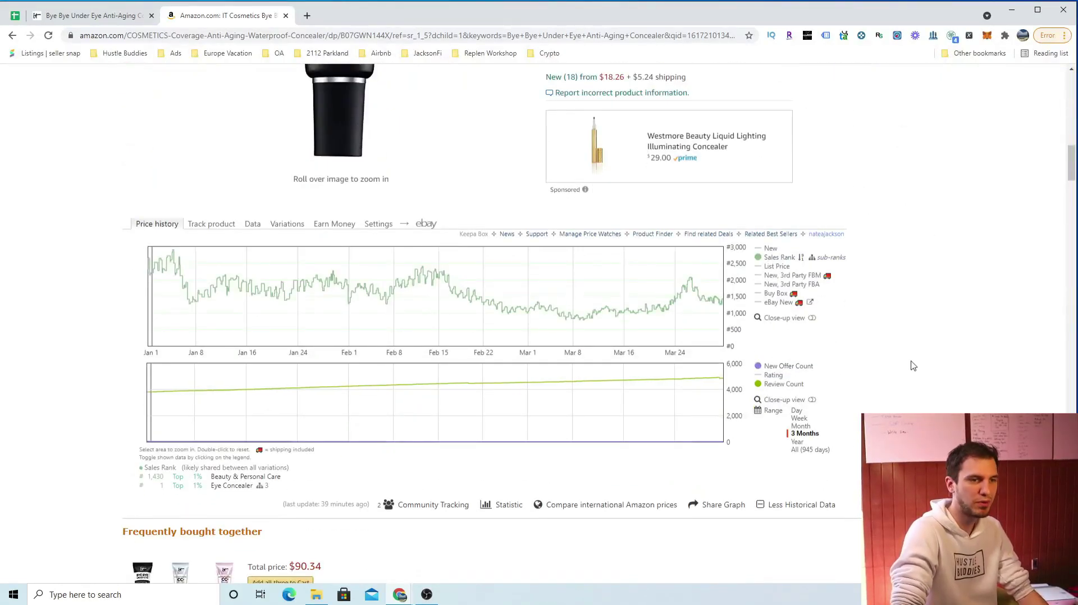
pyautogui.scroll(5, 912, 366)
pyautogui.scroll(5, 912, 366)
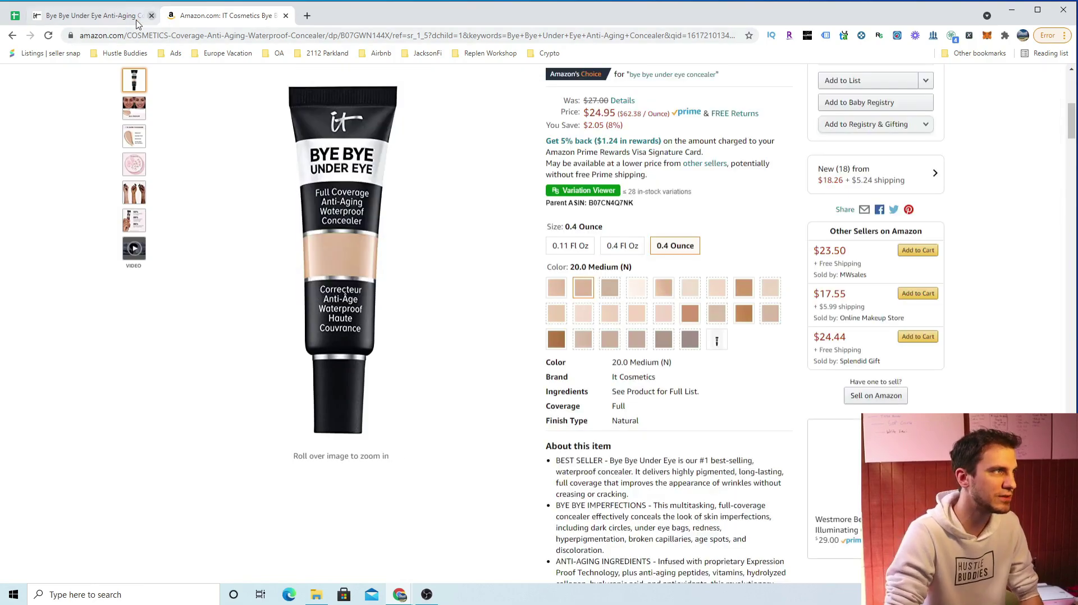
pyautogui.scroll(-5, 731, 234)
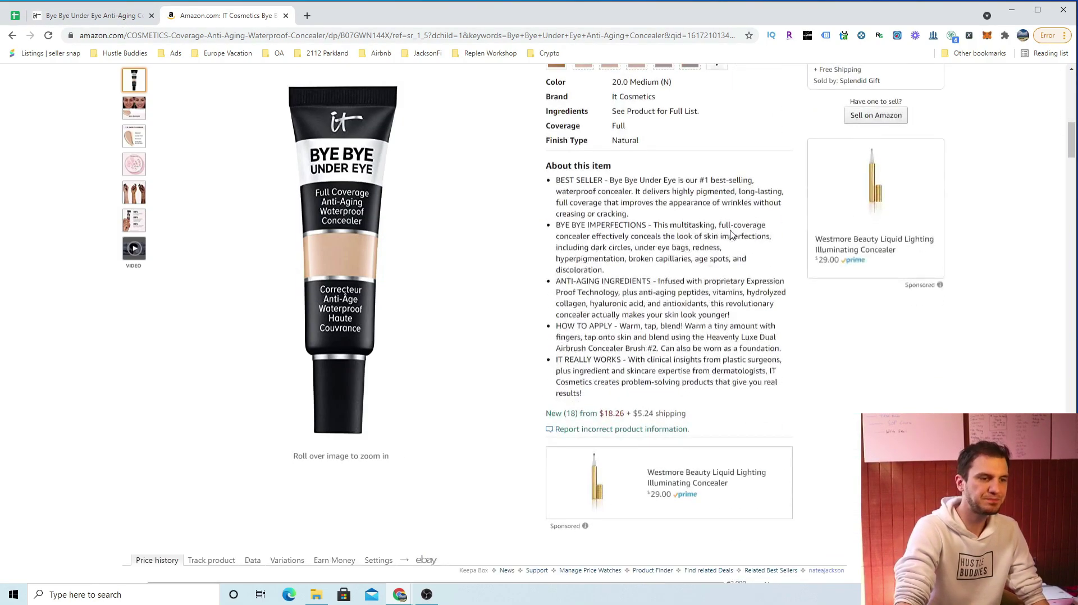
pyautogui.scroll(7, 731, 235)
pyautogui.scroll(-8, 735, 281)
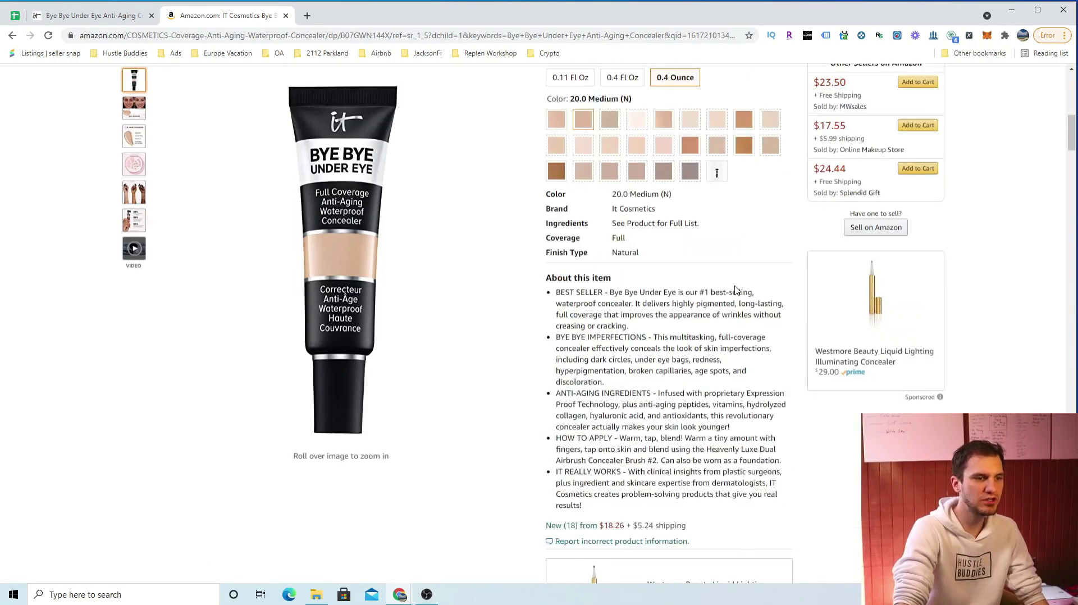
pyautogui.scroll(8, 747, 189)
pyautogui.scroll(1, 747, 189)
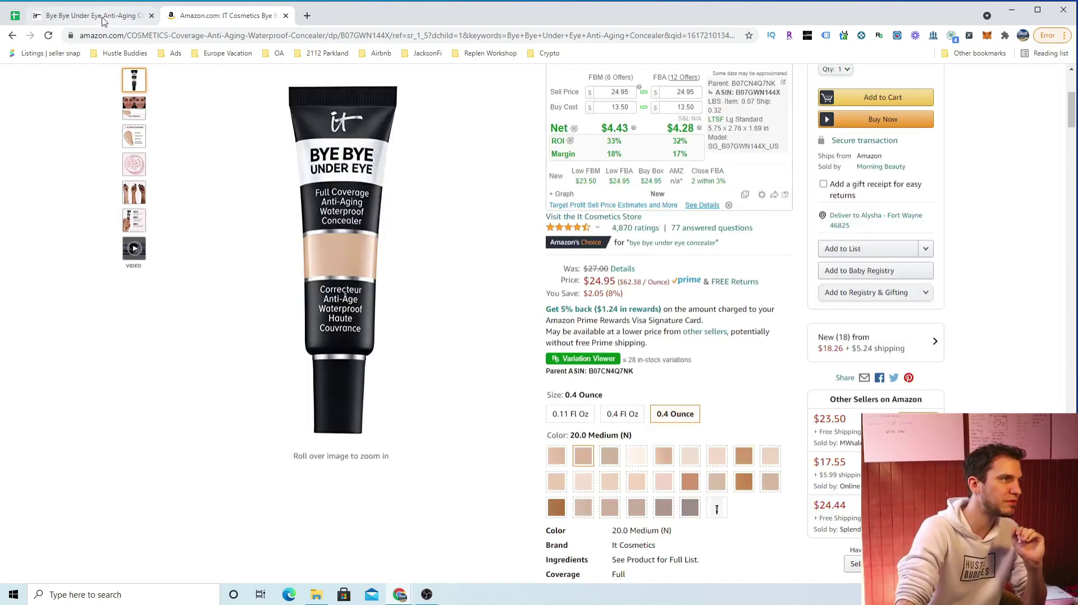
# Step: Compare the concealer's sale price and shade availability on IT Cosmetics with its Amazon listing
pyautogui.click(104, 21)
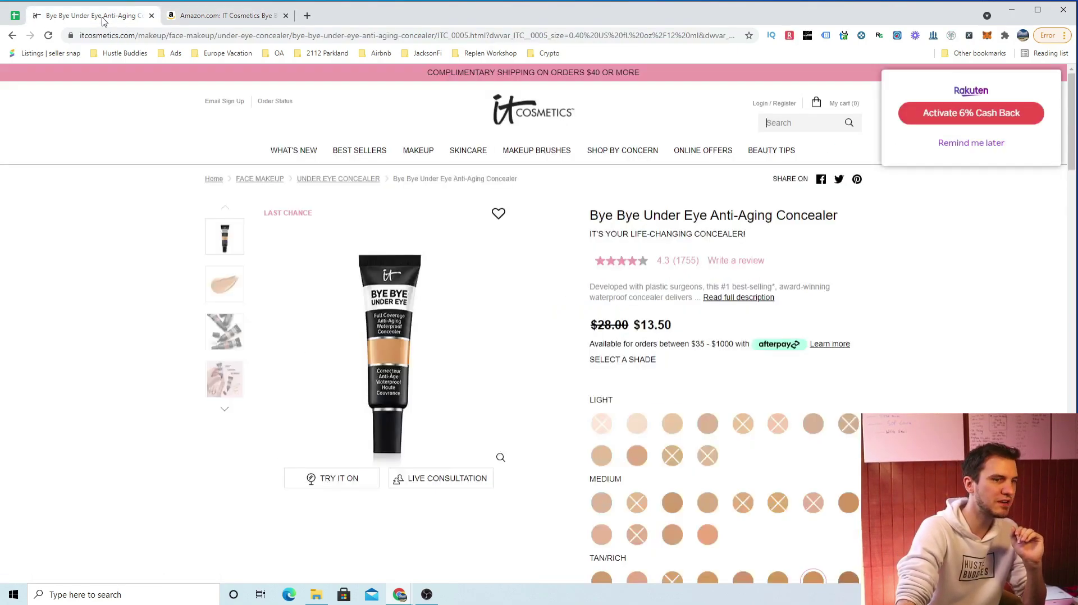
pyautogui.scroll(-1, 950, 346)
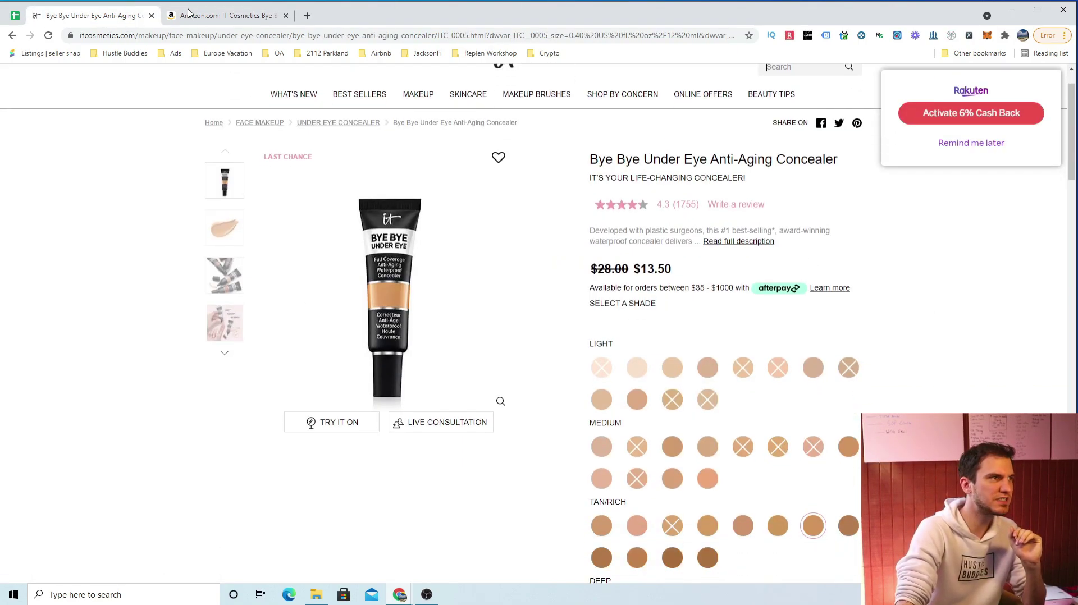
pyautogui.click(191, 15)
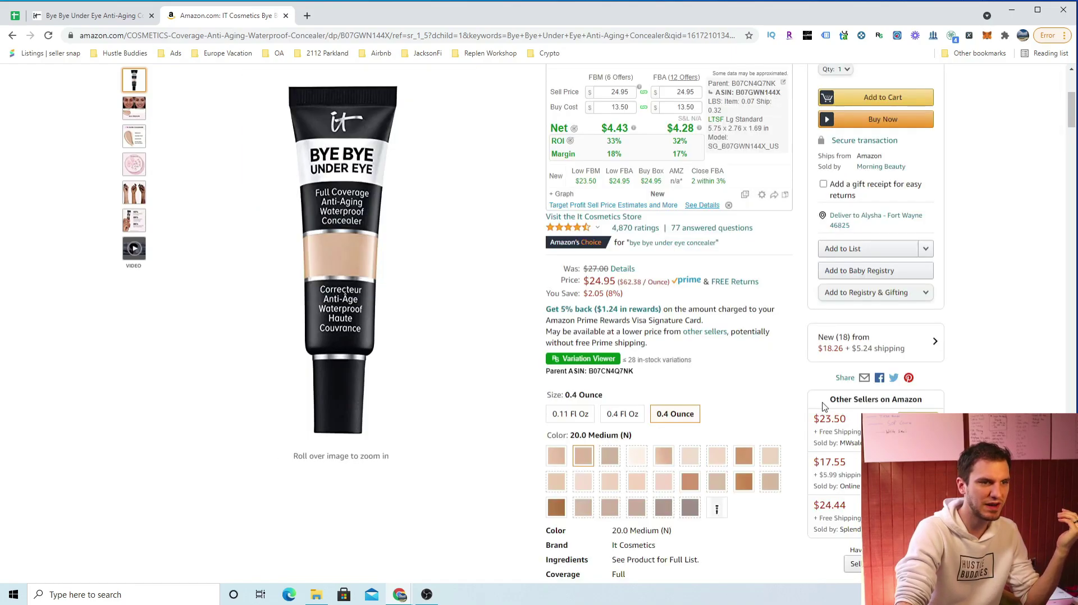
# Step: Check the IT Cosmetics prices of the second and third shades in the concealer's Light group
pyautogui.click(61, 16)
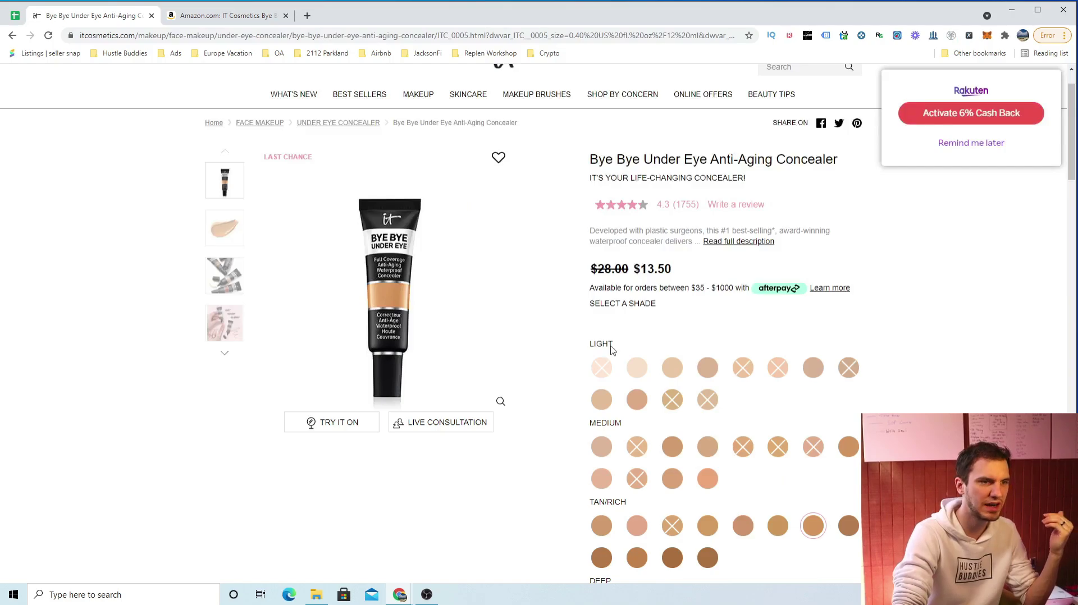
pyautogui.click(637, 367)
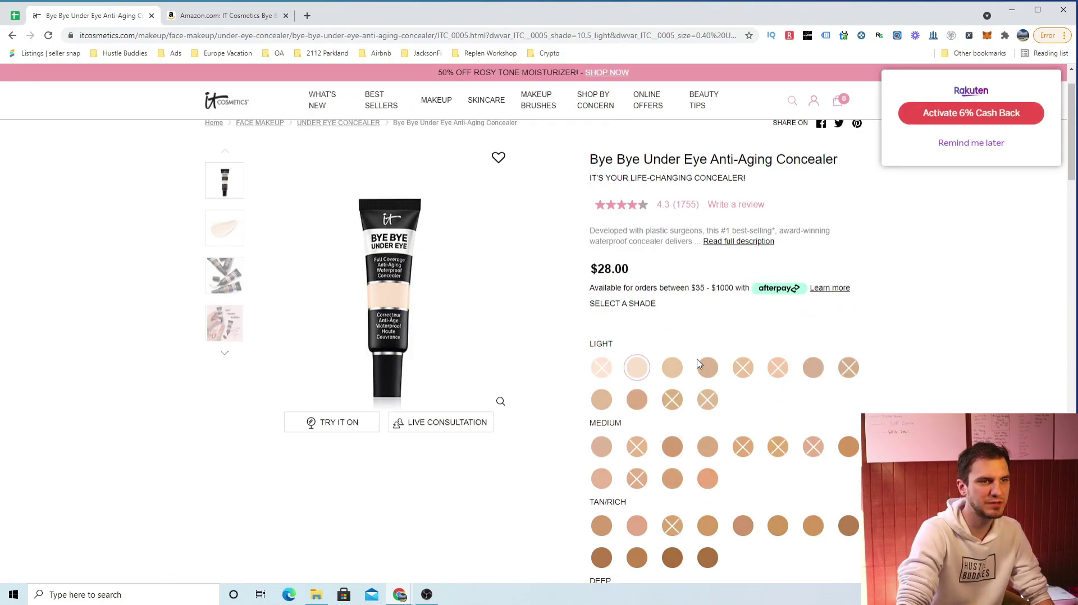
pyautogui.click(673, 367)
pyautogui.scroll(-5, 680, 385)
pyautogui.scroll(4, 695, 505)
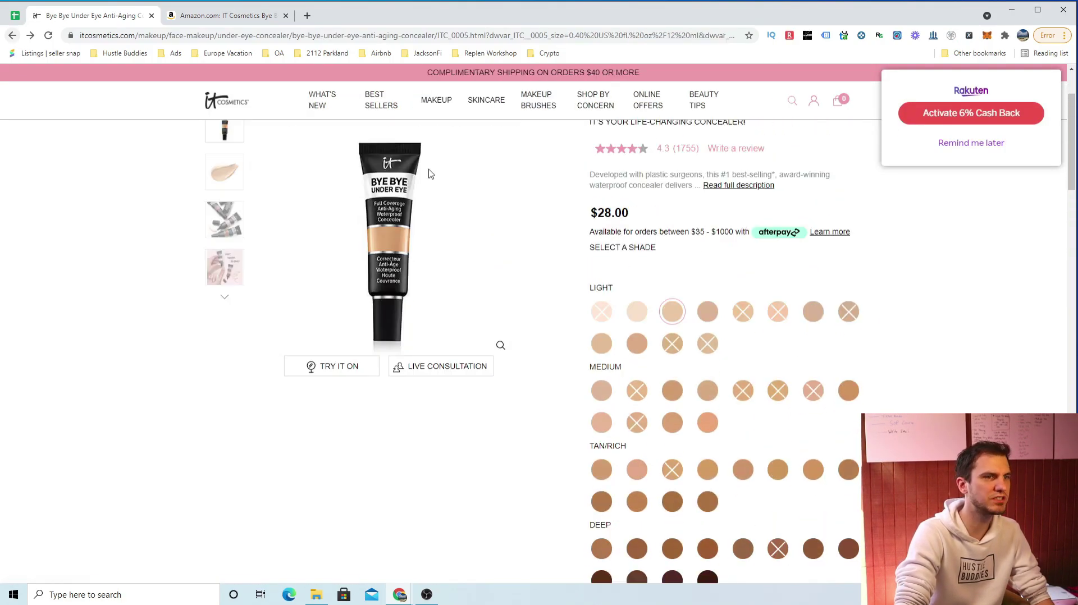
pyautogui.scroll(2, 431, 173)
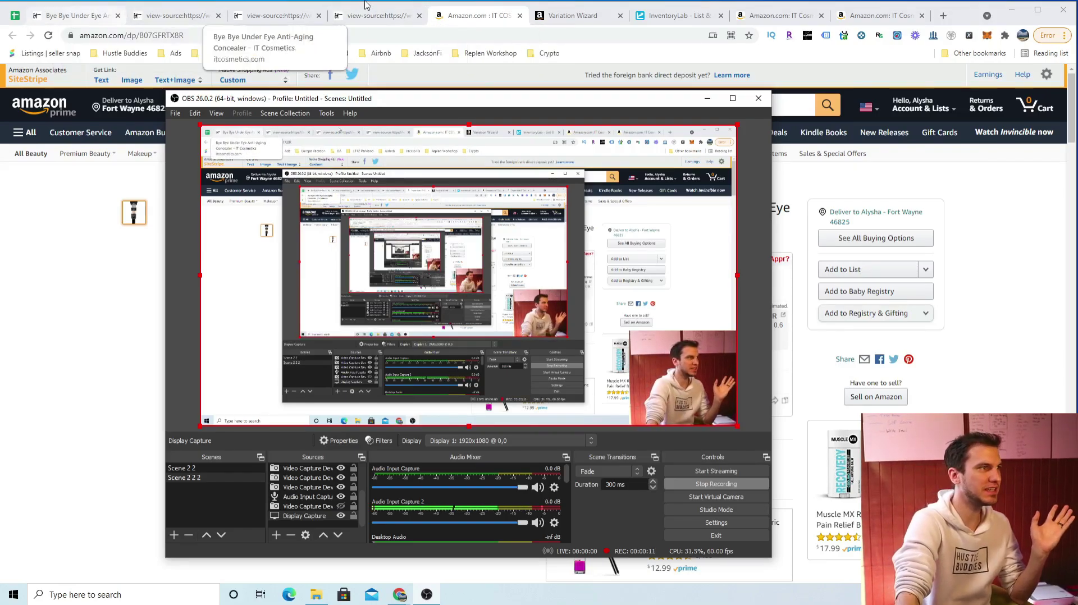
# Step: View the 33.0 Tan Honey (W) shade on IT Cosmetics, and reload and review the Amazon product page for ASIN B07GWMH1NF
pyautogui.click(73, 15)
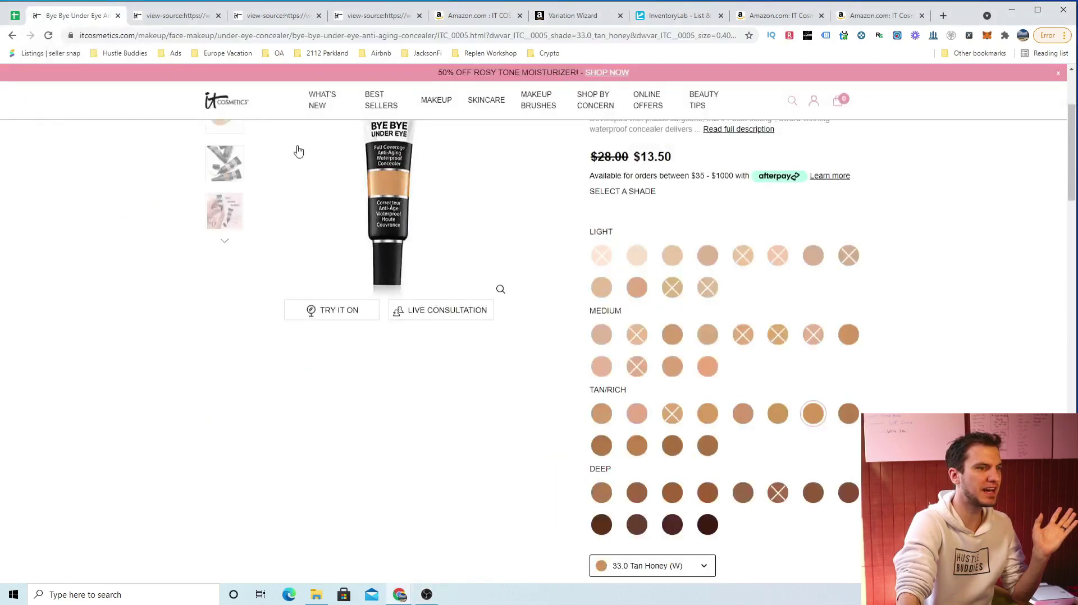
pyautogui.scroll(-1, 752, 387)
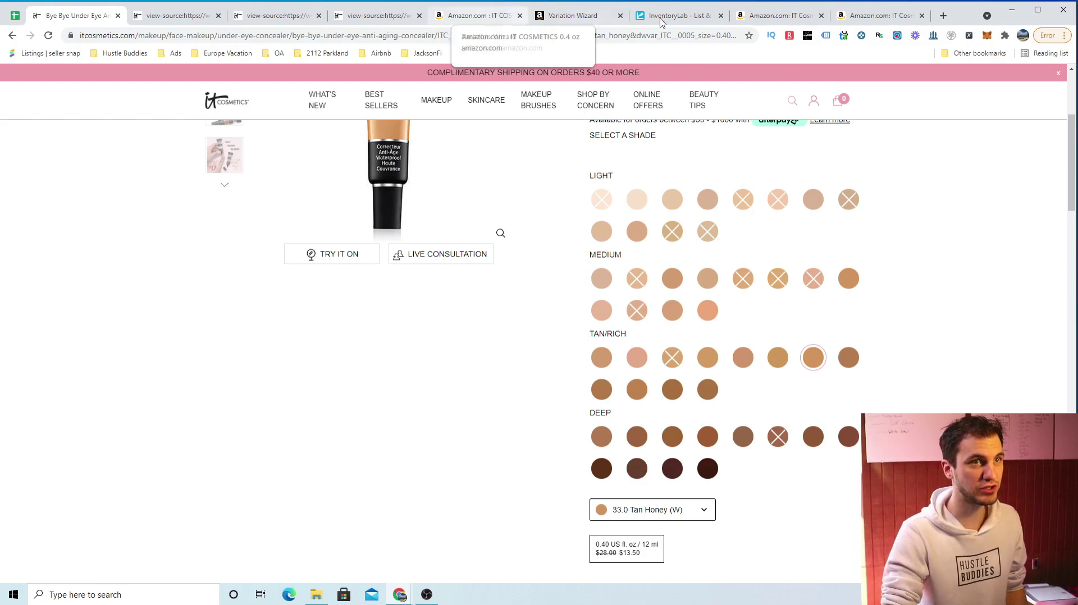
pyautogui.click(770, 21)
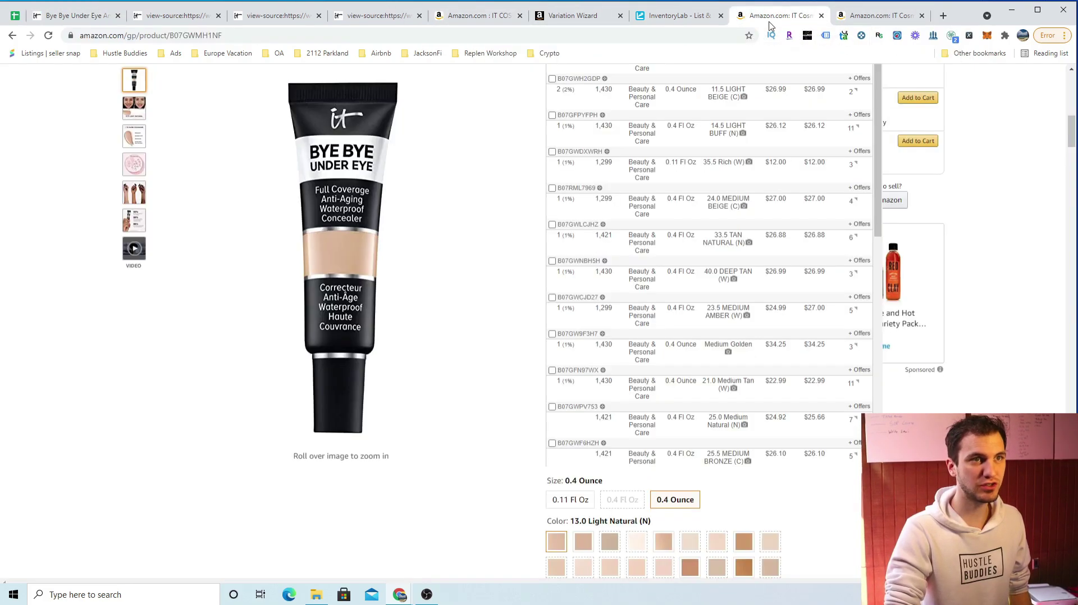
pyautogui.scroll(5, 1005, 281)
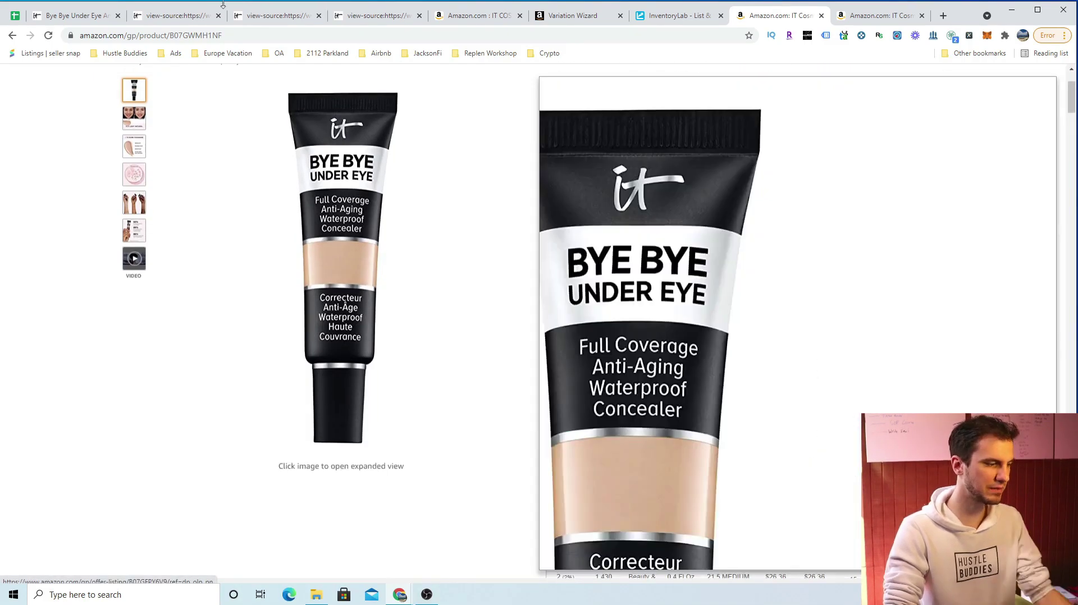
pyautogui.click(48, 35)
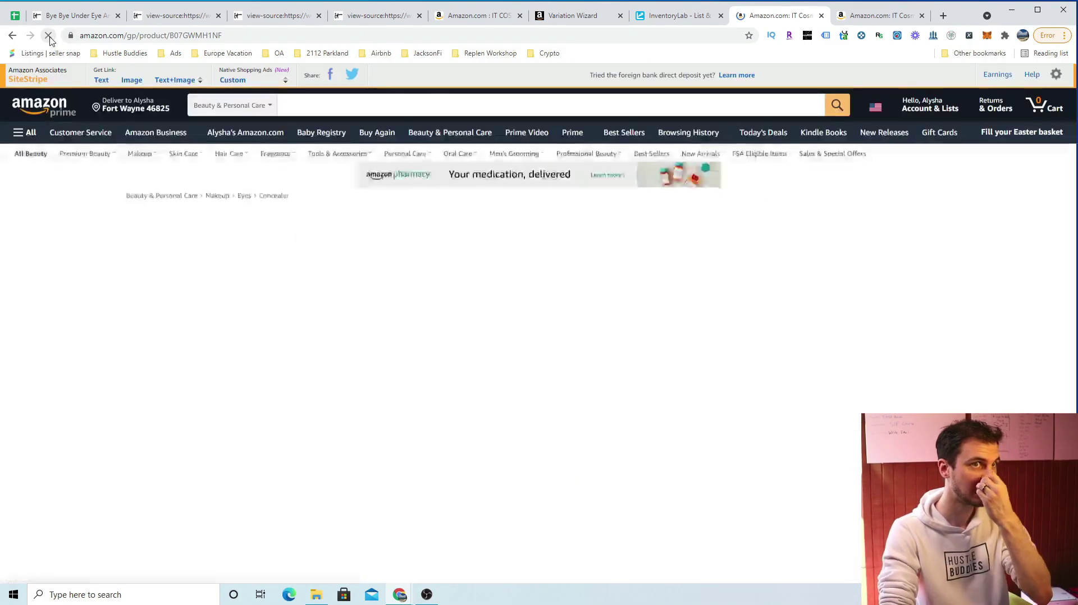
pyautogui.scroll(-1, 722, 275)
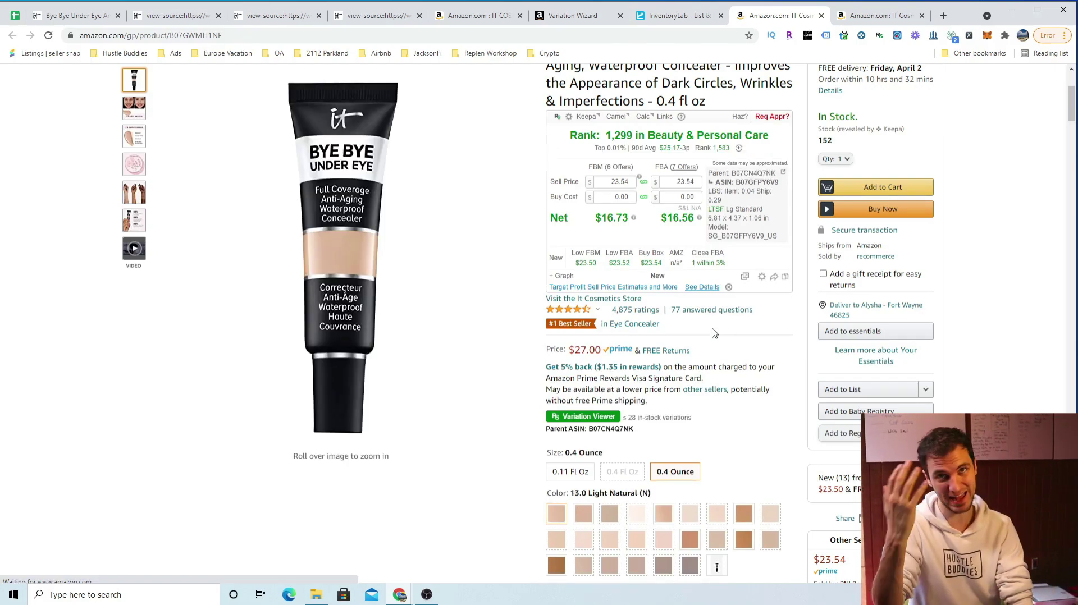
pyautogui.scroll(-2, 712, 333)
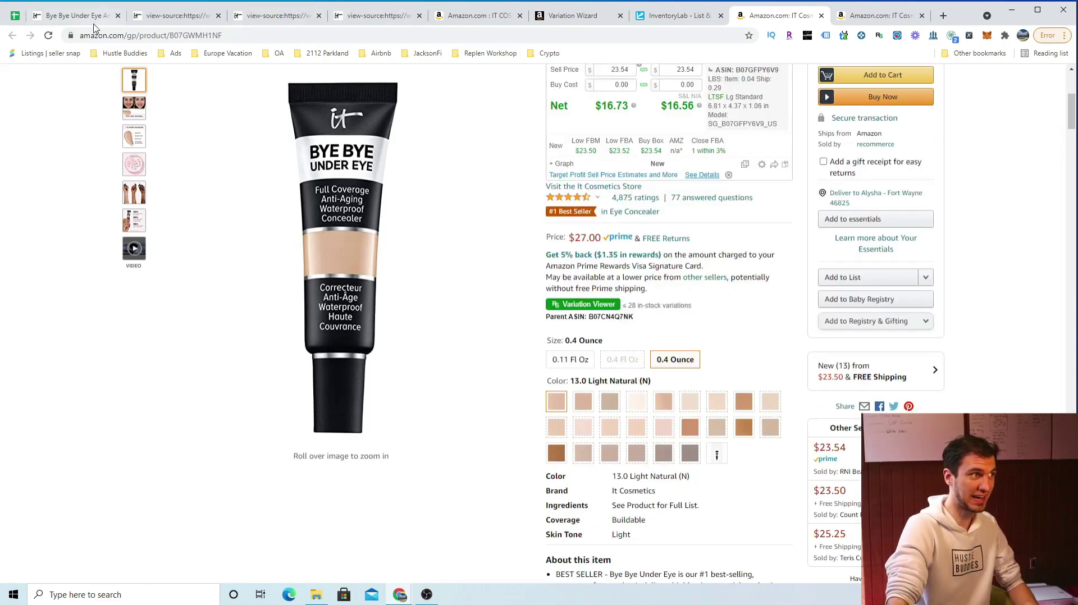
# Step: Compare the 33.0 Tan Honey (W) offer and shade range on IT Cosmetics with the shades on the Amazon listing
pyautogui.click(76, 15)
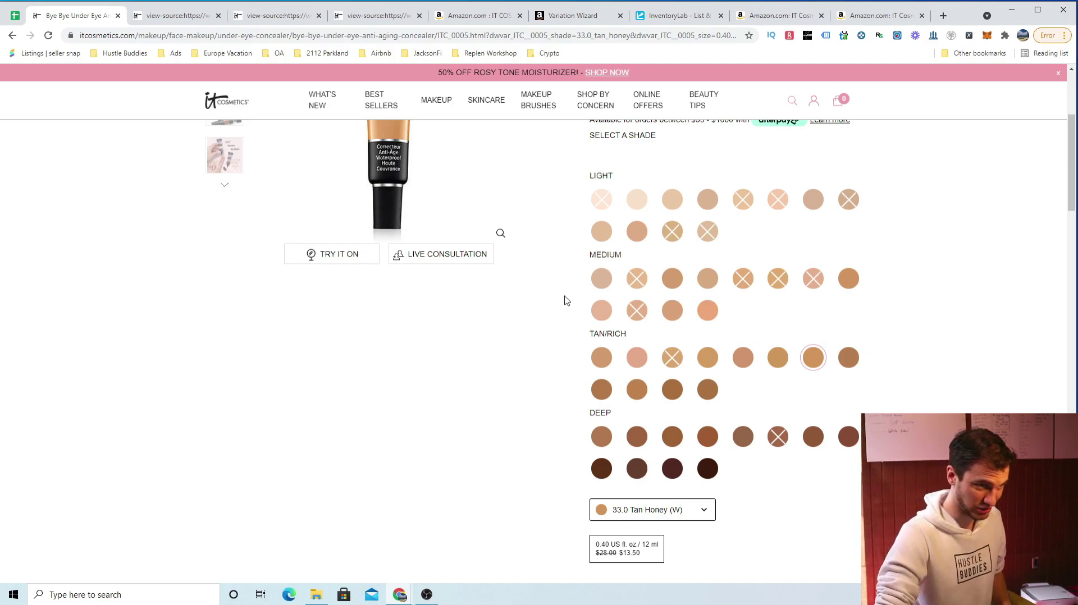
pyautogui.scroll(1, 581, 327)
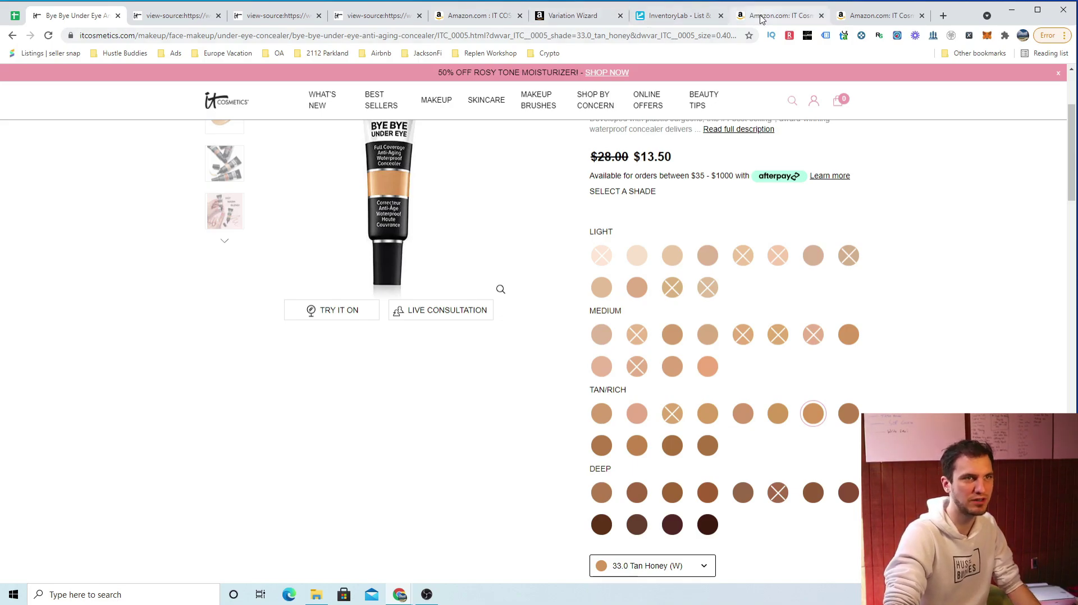
pyautogui.click(780, 15)
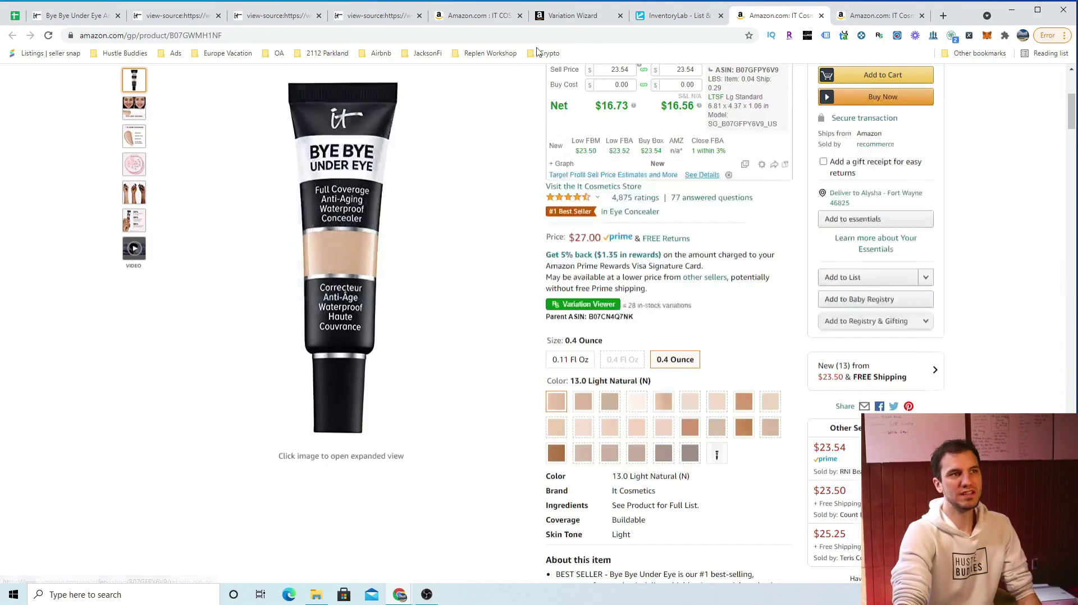
# Step: Look through the concealer's child ASINs and shades in Seller Central's Variation Wizard
pyautogui.click(580, 17)
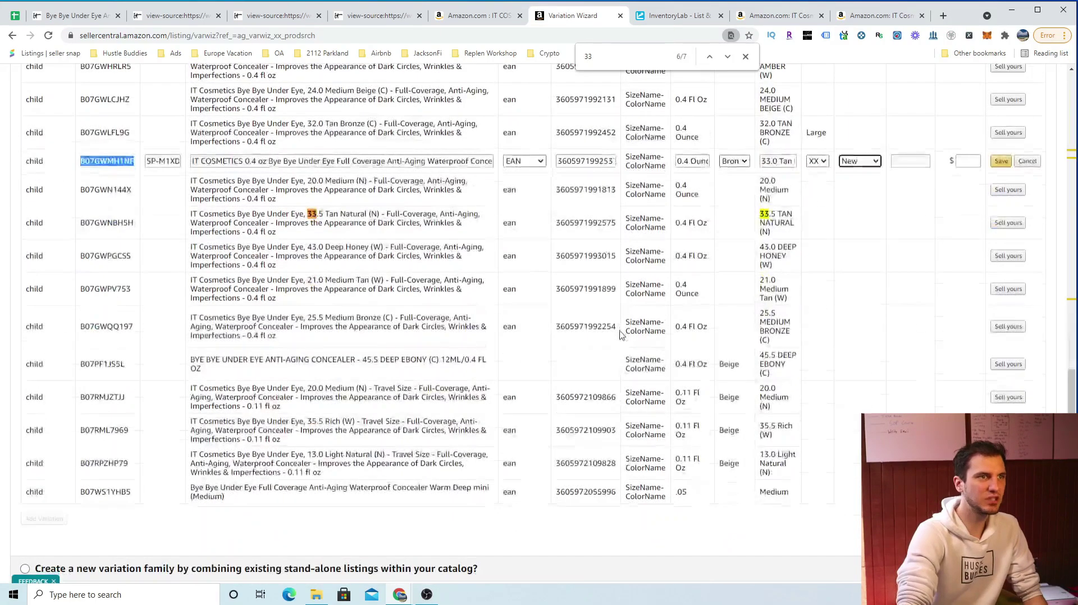
pyautogui.scroll(1, 615, 325)
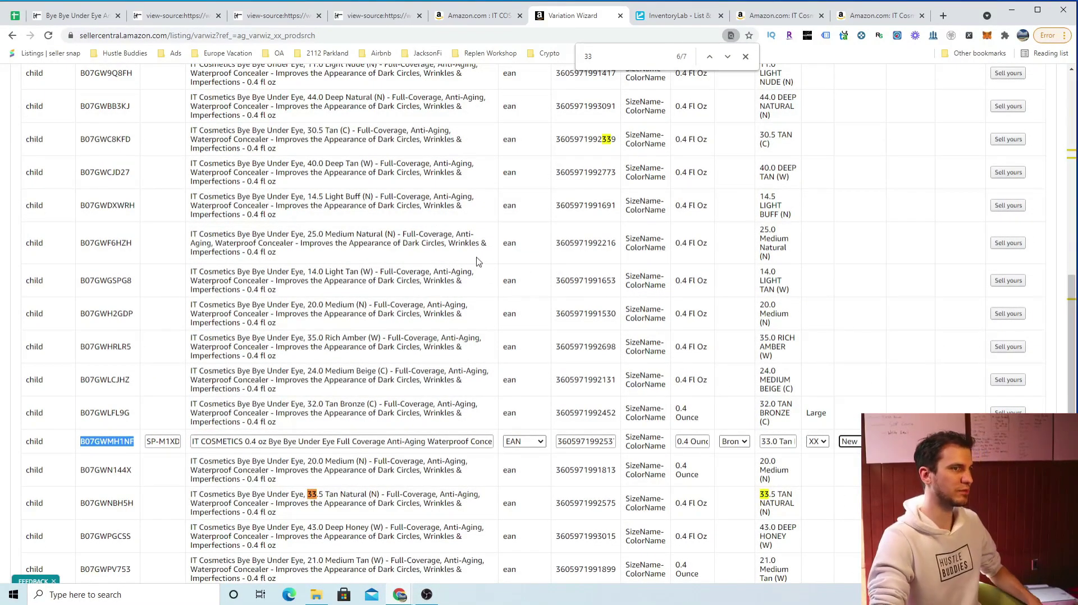
pyautogui.scroll(10, 479, 262)
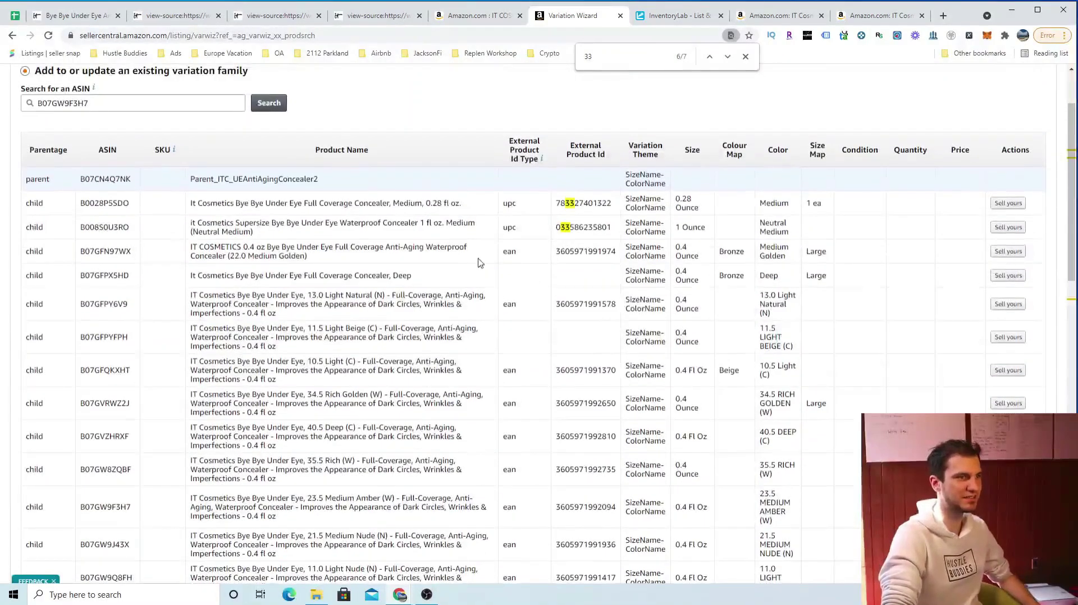
# Step: Locate the 33.0 Tan Honey entry for ASIN B07GWMH1NF among the concealer's child listings in Variation Wizard
pyautogui.scroll(-1, 478, 262)
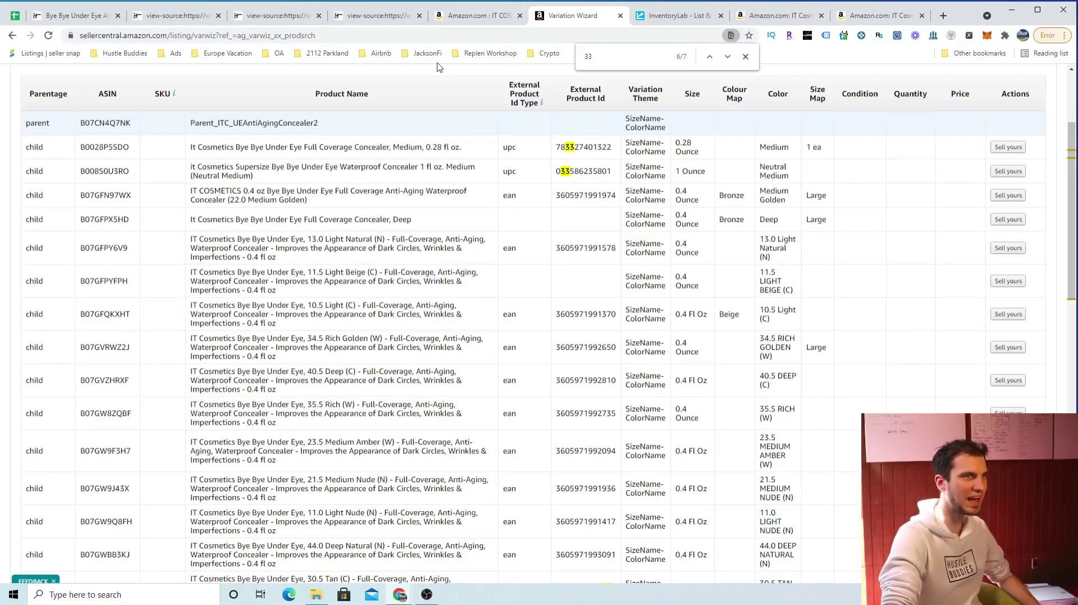
pyautogui.click(475, 19)
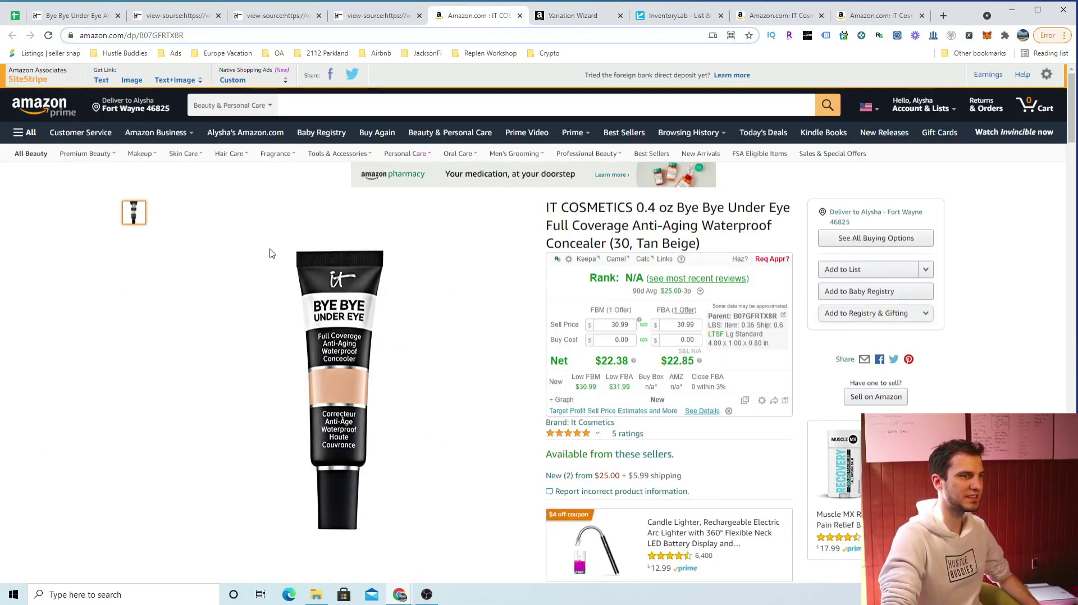
pyautogui.click(573, 15)
pyautogui.scroll(-1, 663, 278)
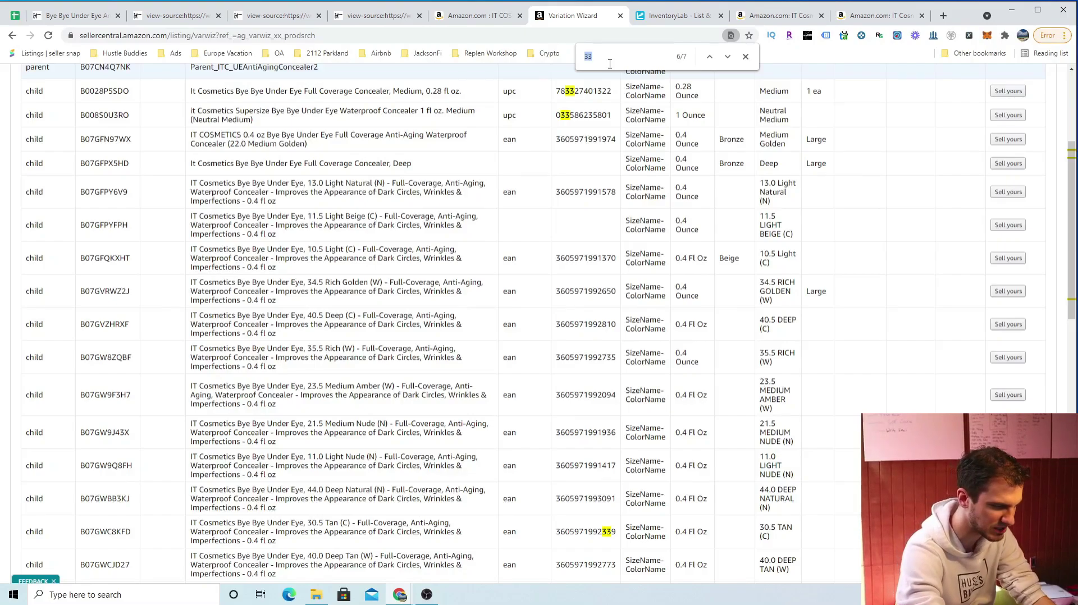
pyautogui.hotkey('shift', 'Return')
pyautogui.hotkey('shift', 'Return')
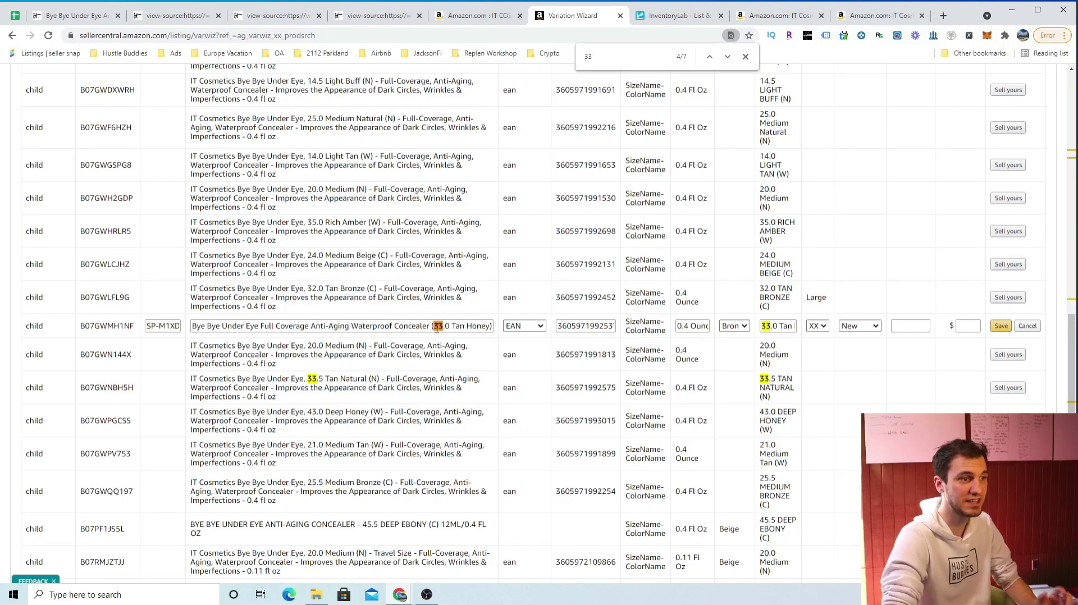
# Step: Check the 33.0 Tan Honey (W) shade and its offer on IT Cosmetics, and return to Variation Wizard
pyautogui.click(76, 15)
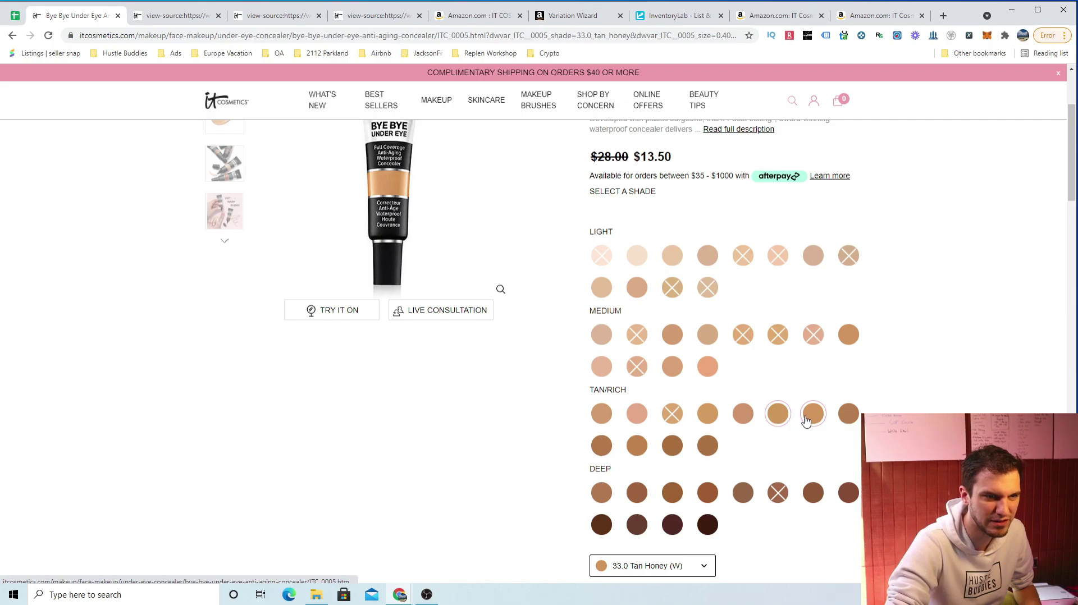
pyautogui.scroll(-3, 809, 416)
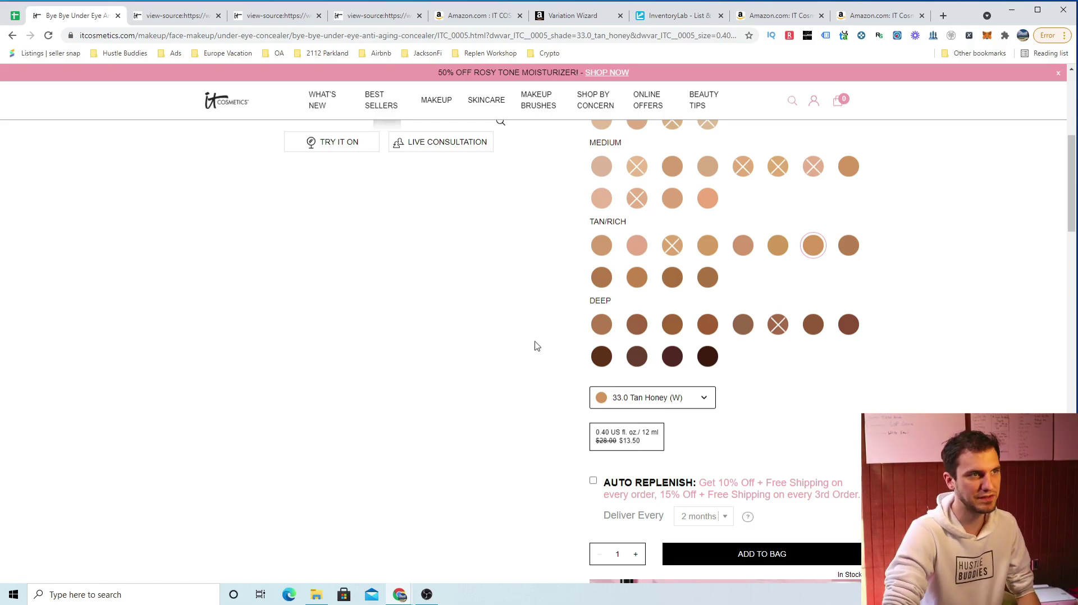
pyautogui.click(579, 12)
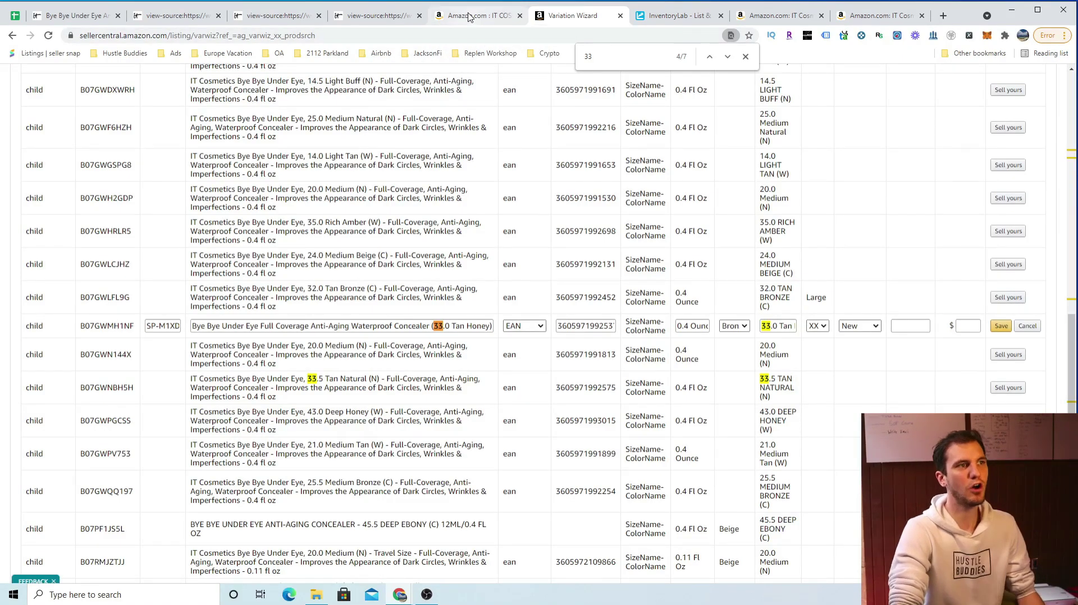
# Step: Place the Amazon product tab for B07GWMH1NF directly beside the B07GFRTX8R tab, keeping the latter open in view
pyautogui.click(471, 17)
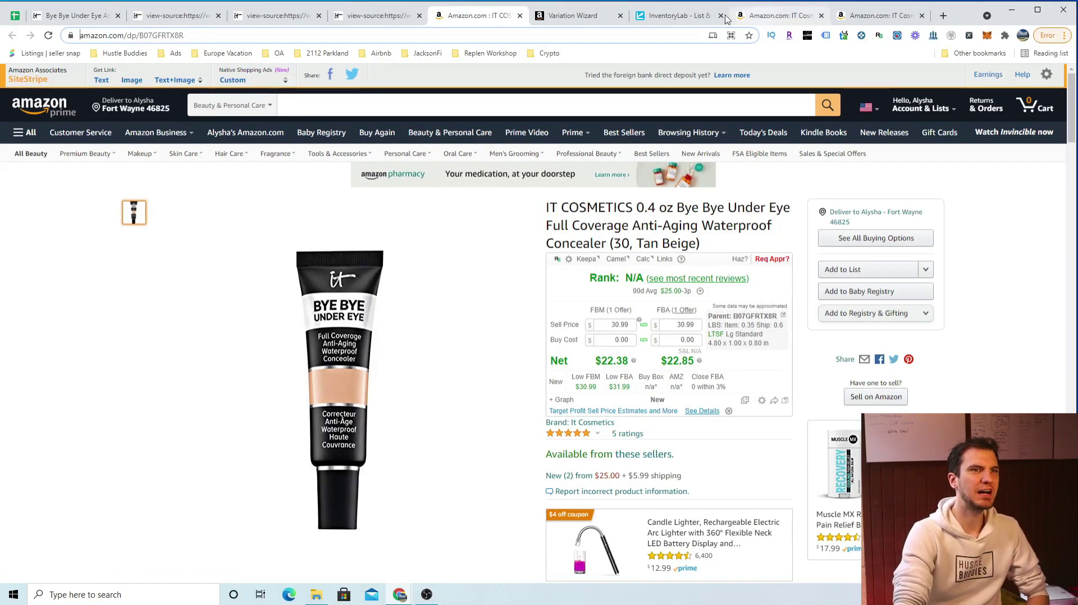
pyautogui.moveTo(775, 15); pyautogui.dragTo(569, 18)
pyautogui.click(481, 18)
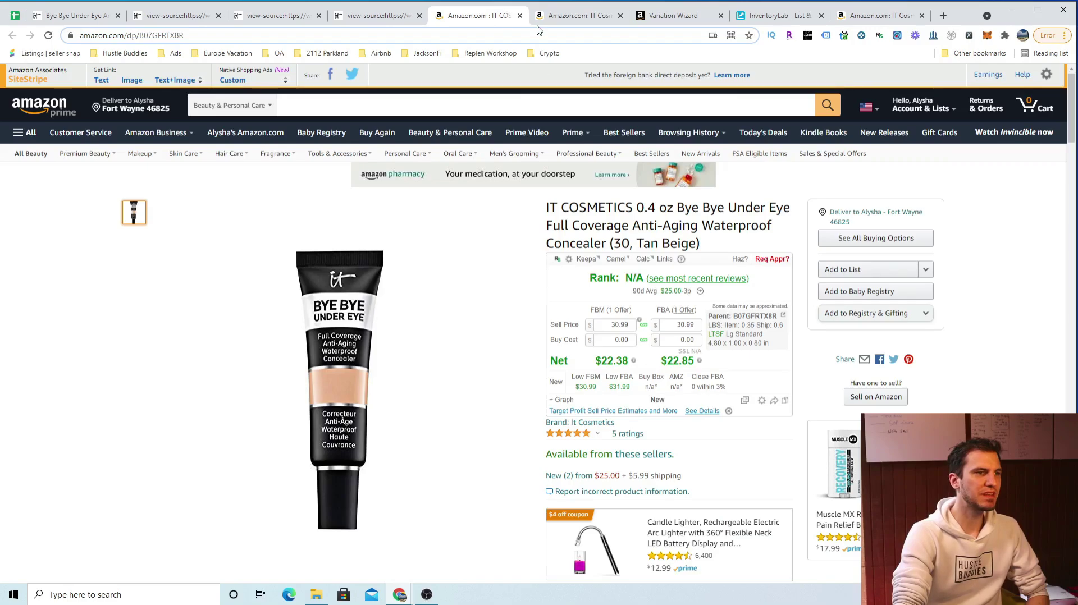
# Step: Compare the Amazon listing opened for B07GWMH1NF and its color variations with the standalone B07GFRTX8R listing
pyautogui.click(561, 17)
pyautogui.scroll(5, 513, 111)
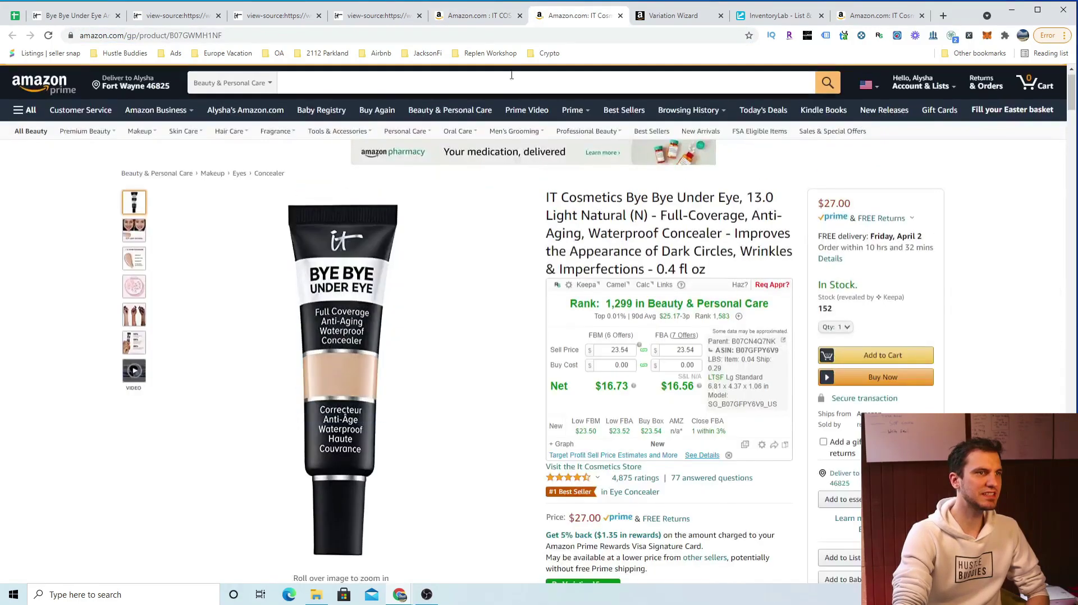
pyautogui.click(468, 18)
pyautogui.click(559, 17)
pyautogui.click(508, 19)
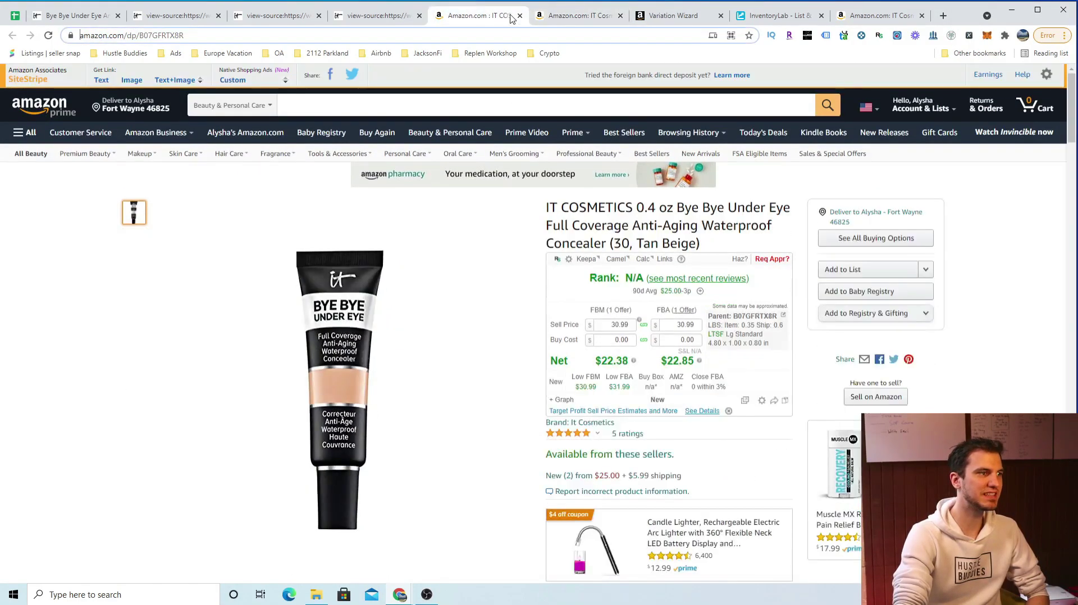
pyautogui.click(567, 17)
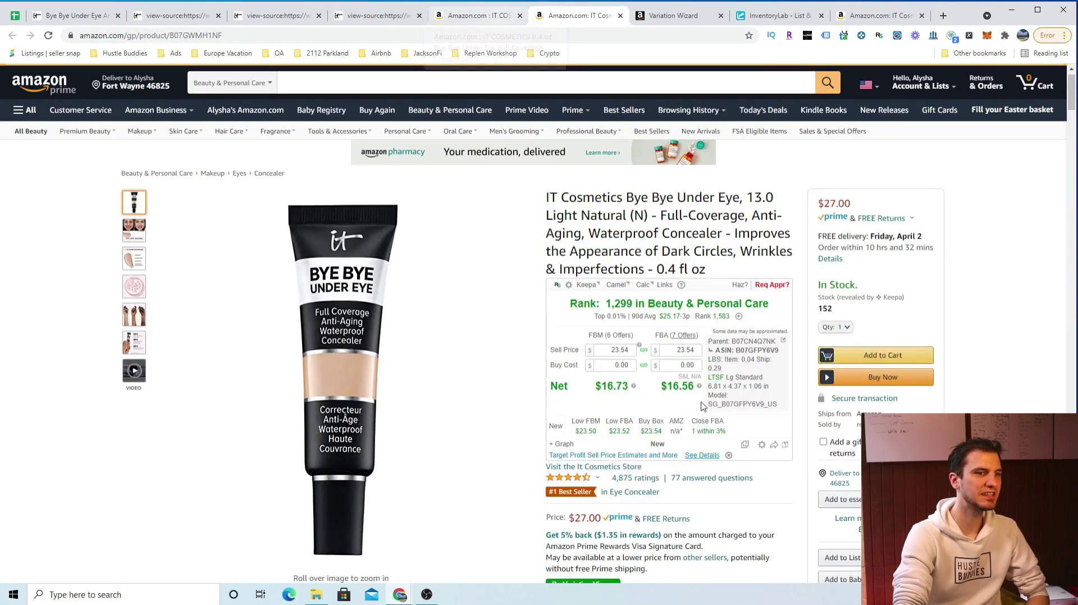
pyautogui.scroll(-5, 644, 377)
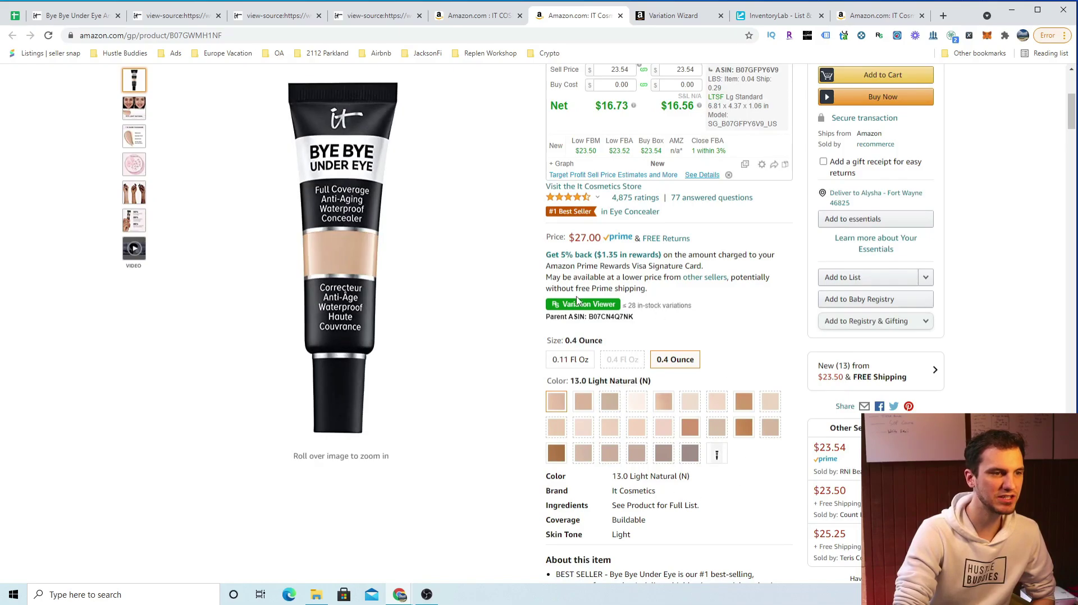
# Step: Examine the shade number and name in the title of the Amazon listing for B07GFRTX8R
pyautogui.click(477, 15)
pyautogui.scroll(-2, 590, 135)
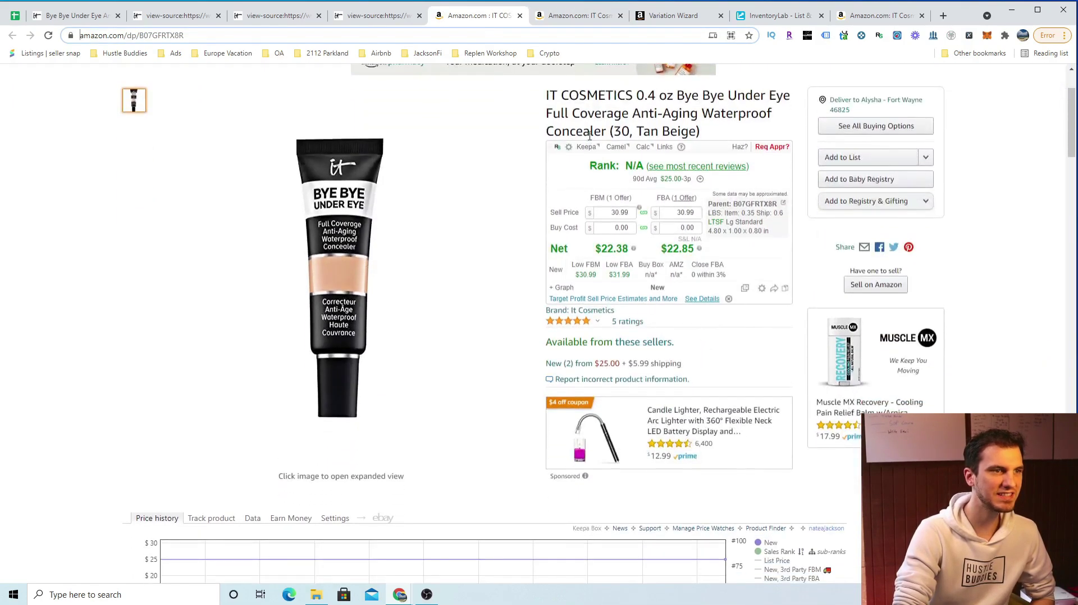
pyautogui.moveTo(680, 95); pyautogui.dragTo(700, 130)
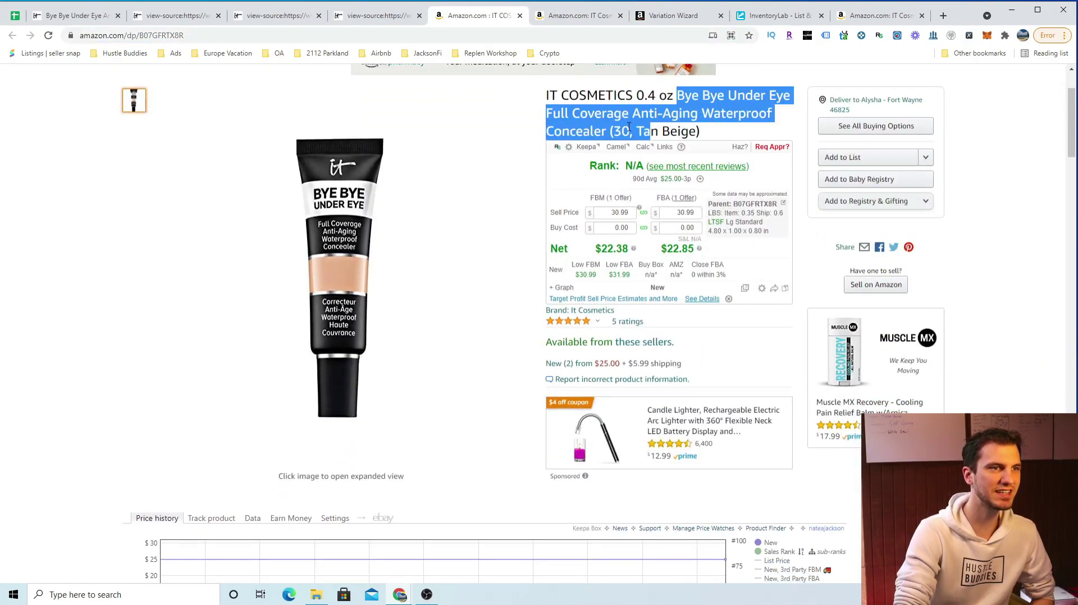
pyautogui.click(653, 96)
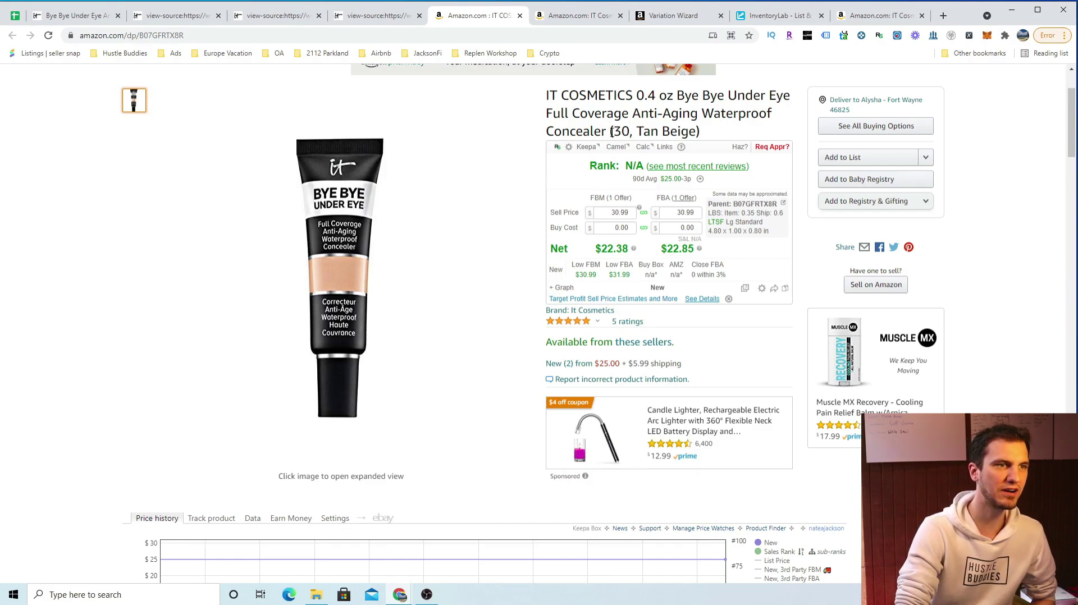
pyautogui.moveTo(613, 131); pyautogui.dragTo(636, 132)
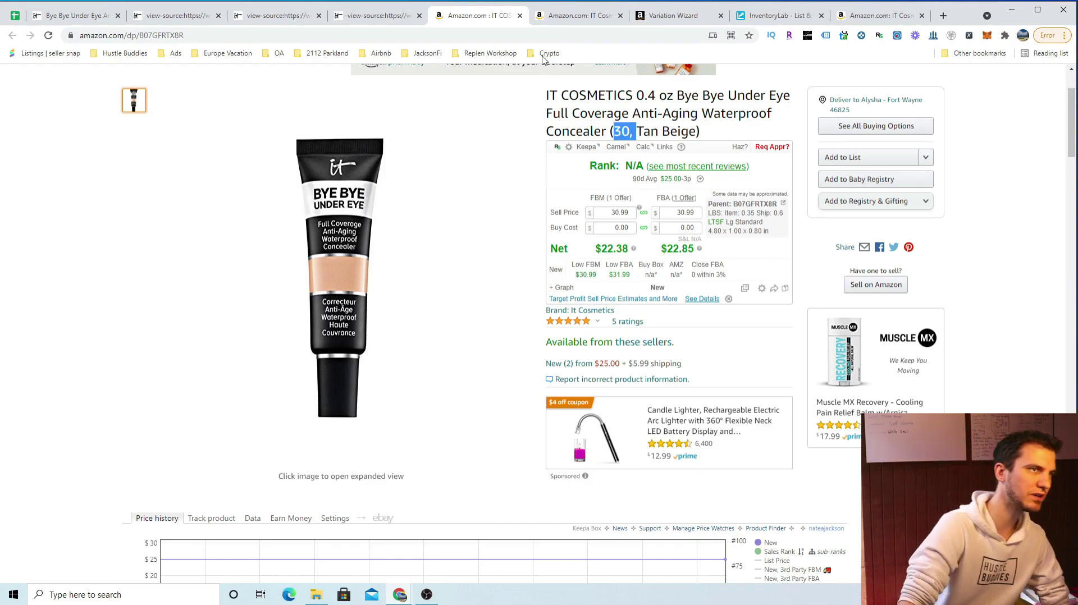
# Step: Show the full Keepa history for the 30, Tan Beige listing and examine its sales rank and price trends
pyautogui.scroll(-4, 732, 413)
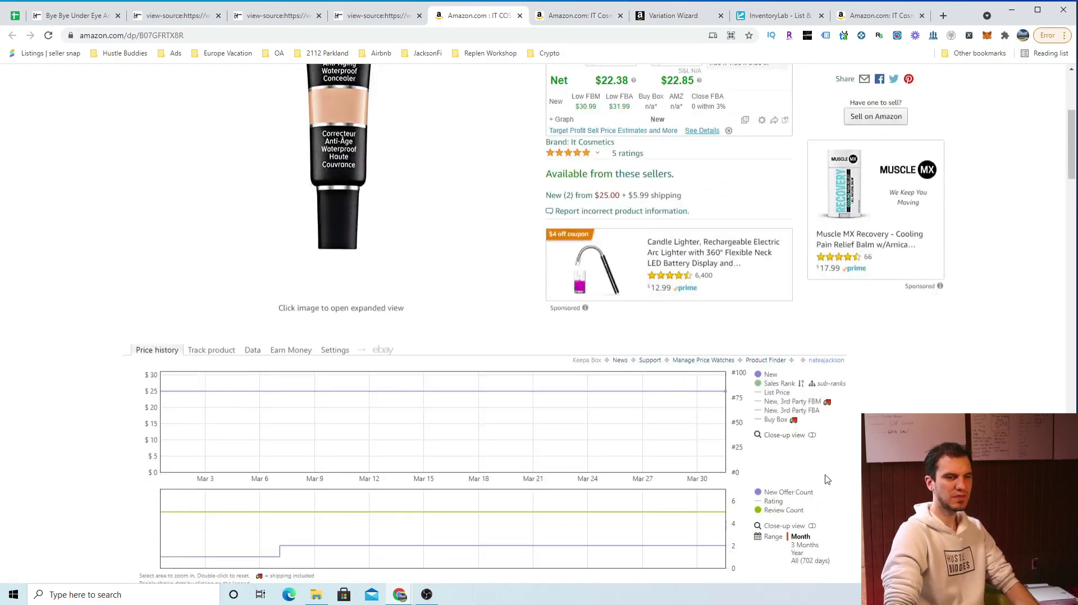
pyautogui.click(806, 503)
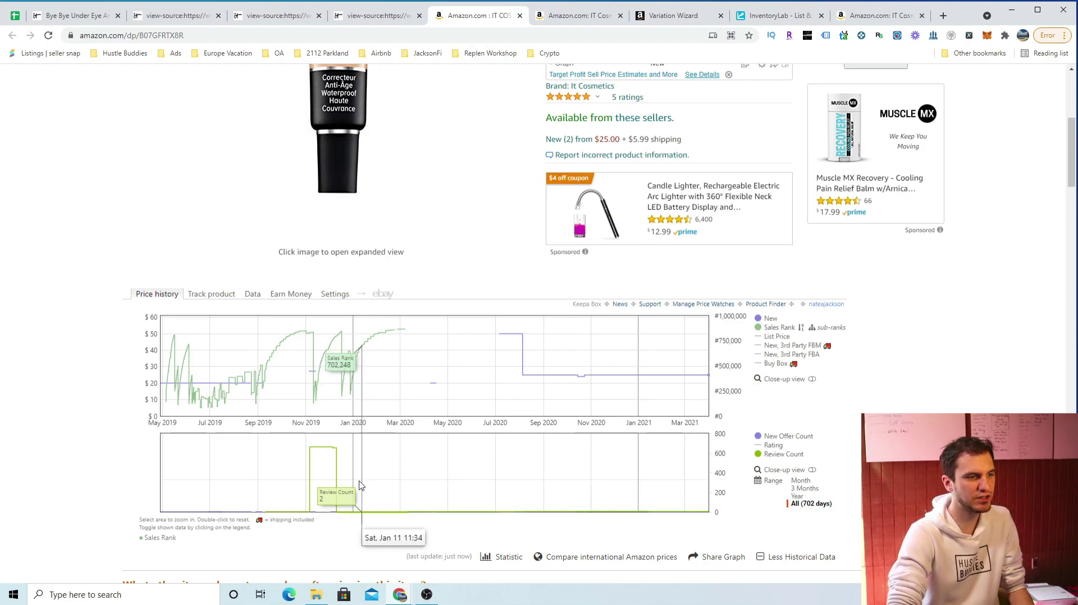
pyautogui.scroll(6, 402, 356)
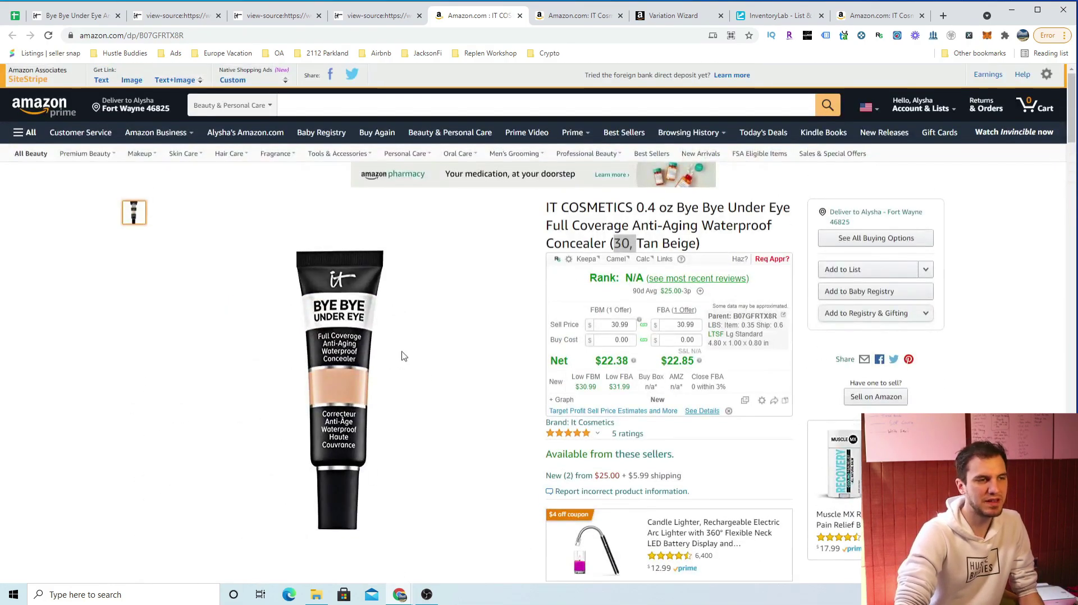
pyautogui.scroll(-6, 472, 396)
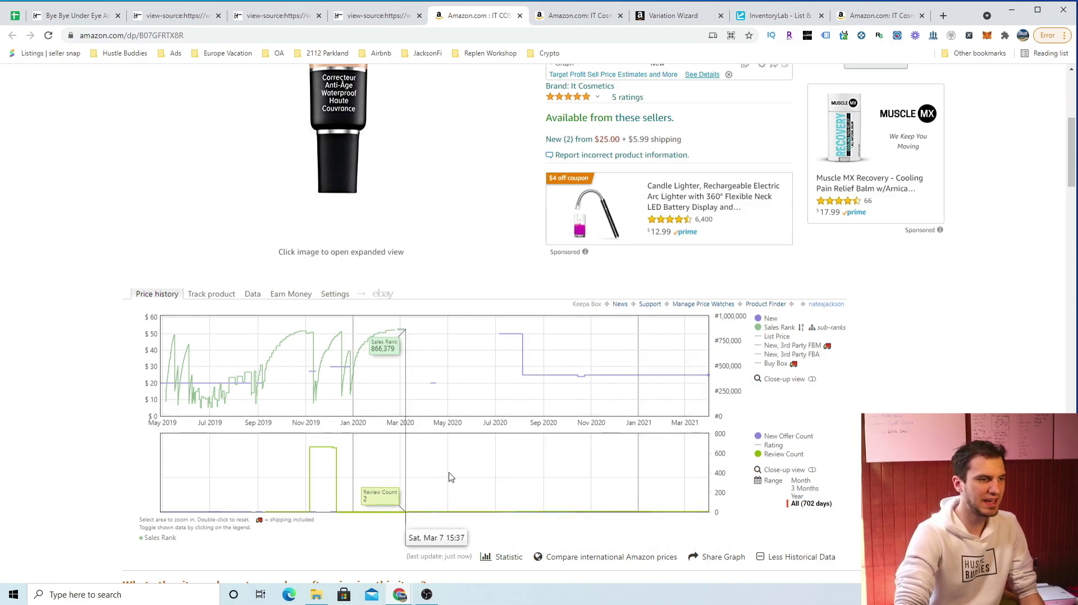
pyautogui.scroll(5, 985, 347)
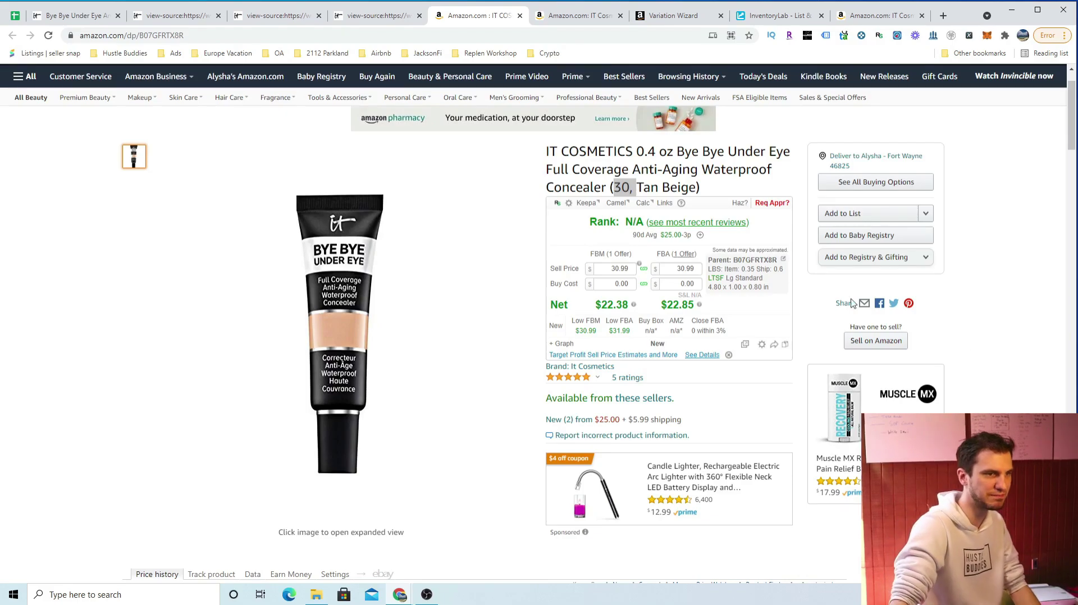
# Step: Check the price on IT Cosmetics and set the buy cost to 13.50 on the Amazon 13.0 Light Natural (N) listing
pyautogui.click(63, 16)
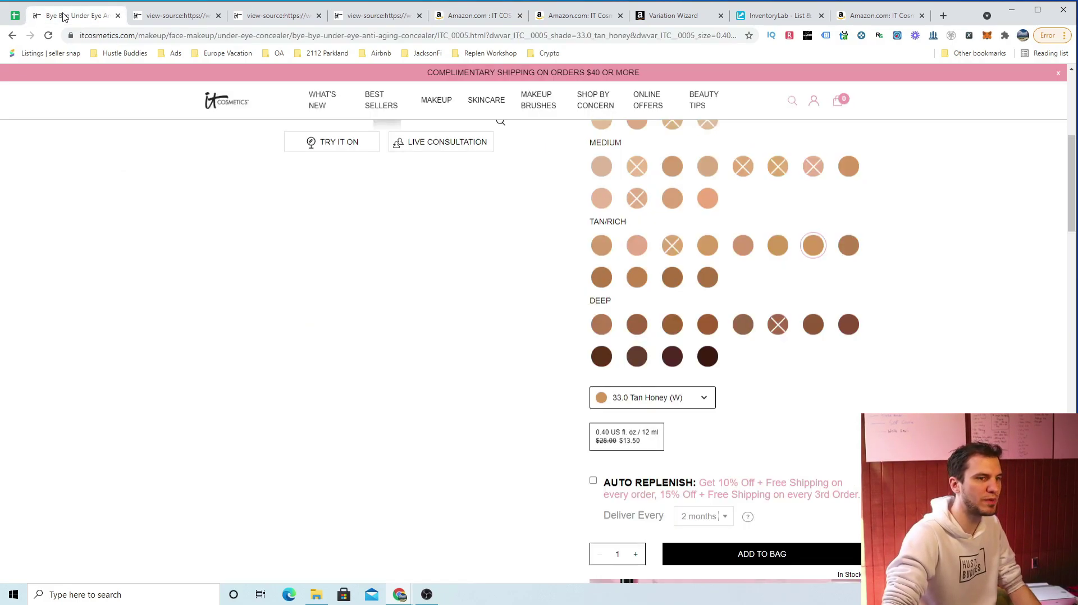
pyautogui.click(540, 12)
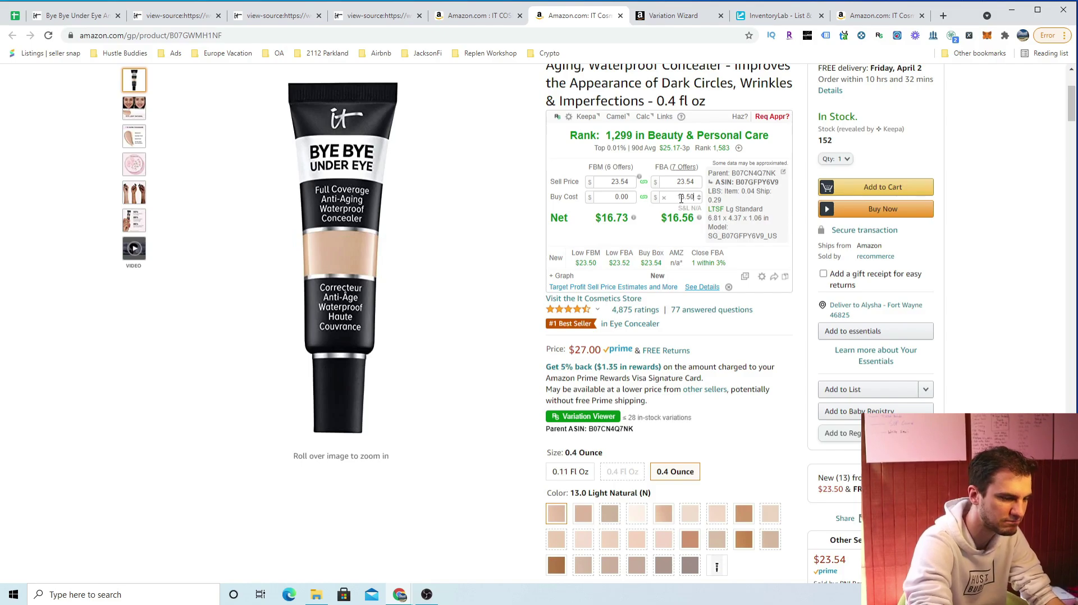
pyautogui.write('13.50')
pyautogui.press('Return')
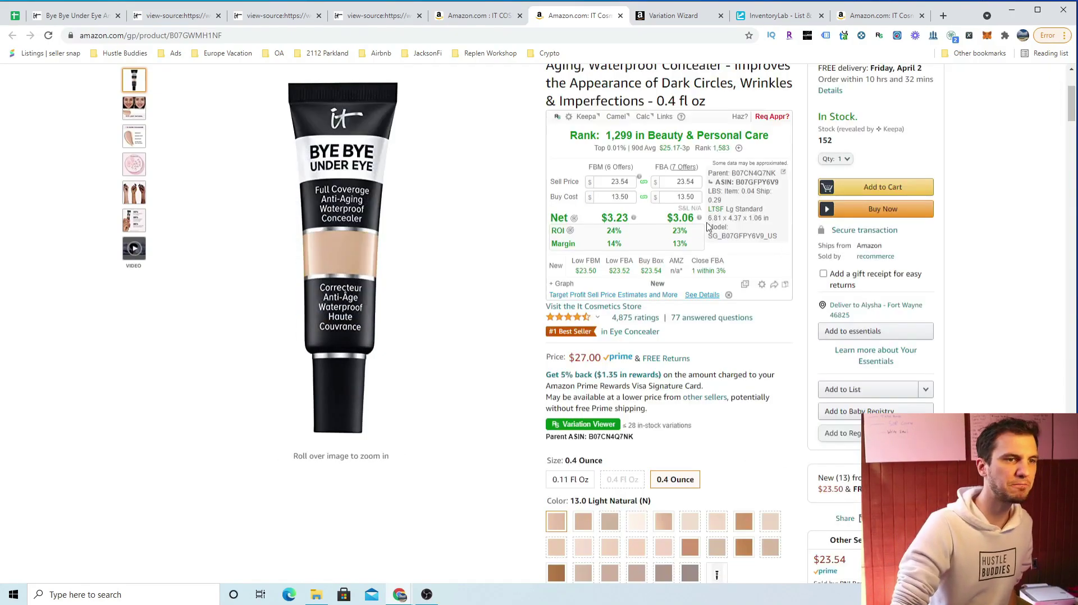
pyautogui.moveTo(680, 218)
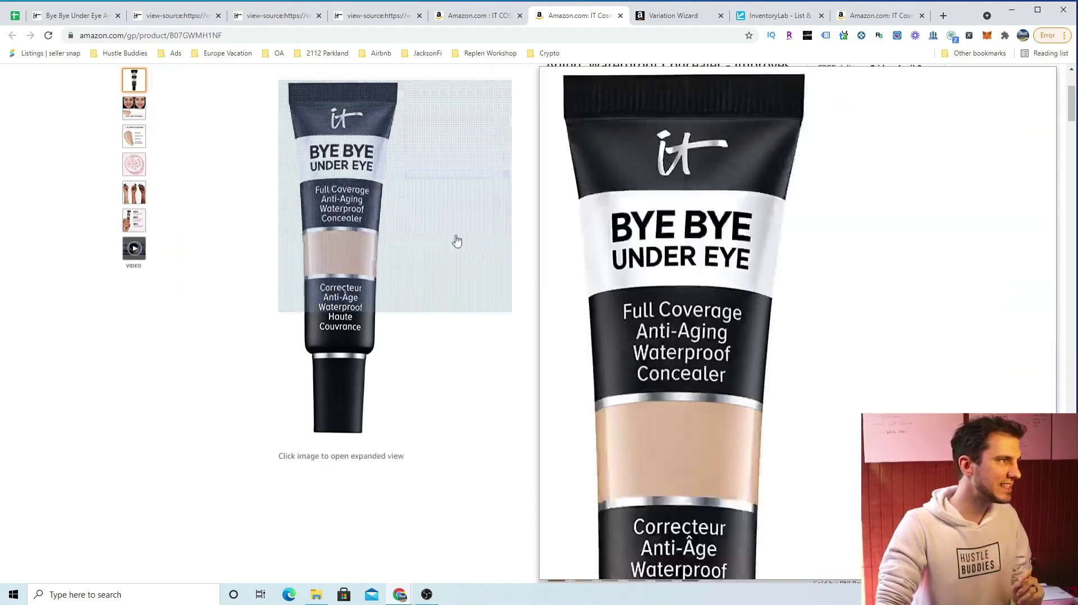
pyautogui.scroll(1, 679, 138)
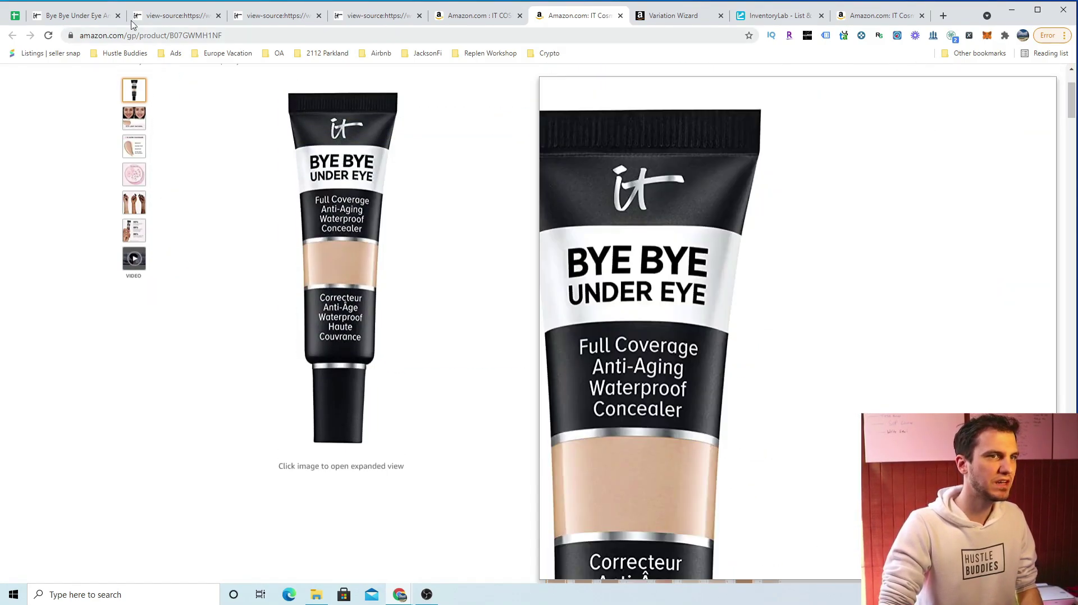
# Step: Set the buy cost to 13.50 on the 30, Tan Beige listing and review its net profit and ROI
pyautogui.click(458, 17)
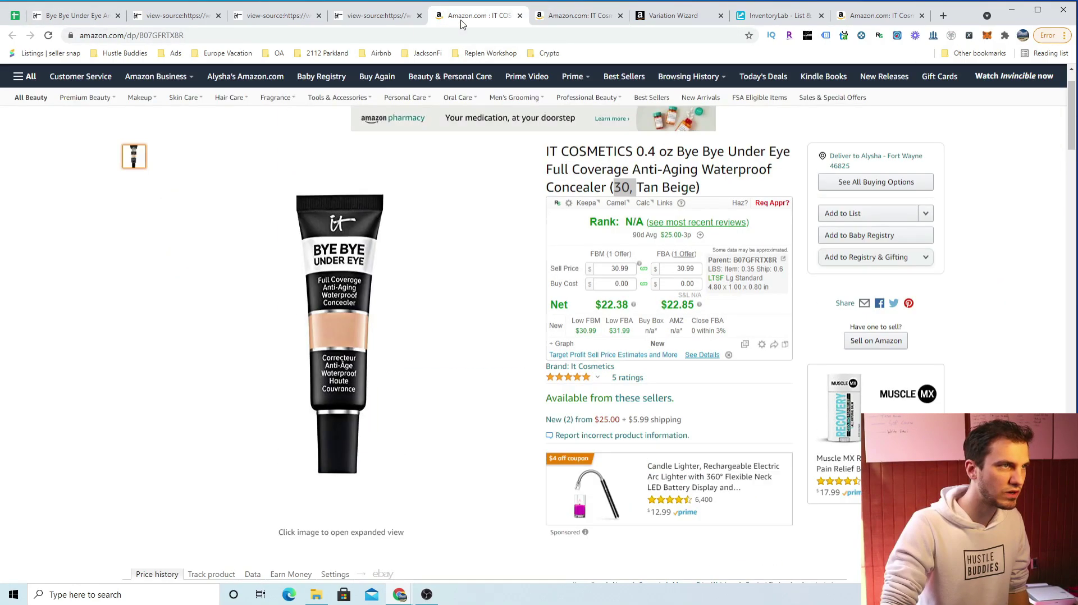
pyautogui.click(684, 286)
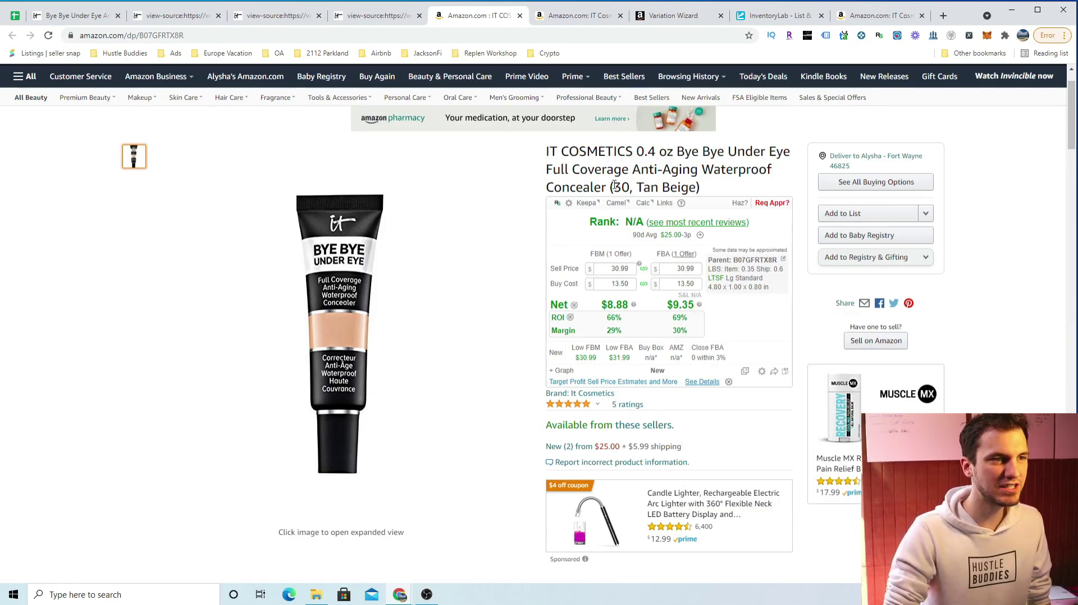
pyautogui.moveTo(615, 186); pyautogui.dragTo(658, 187)
pyautogui.click(674, 187)
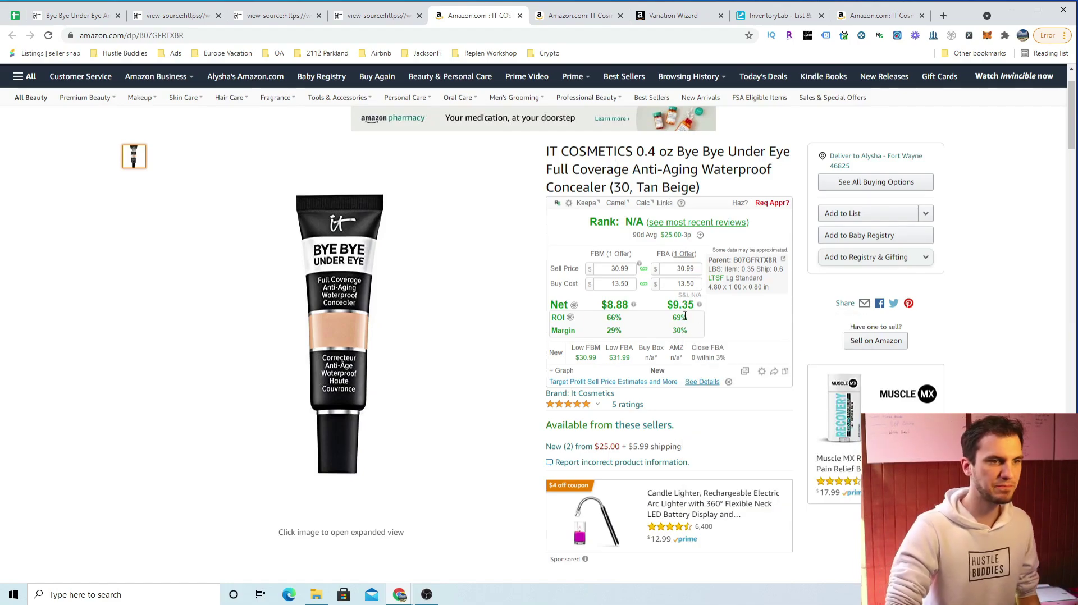
pyautogui.moveTo(673, 304)
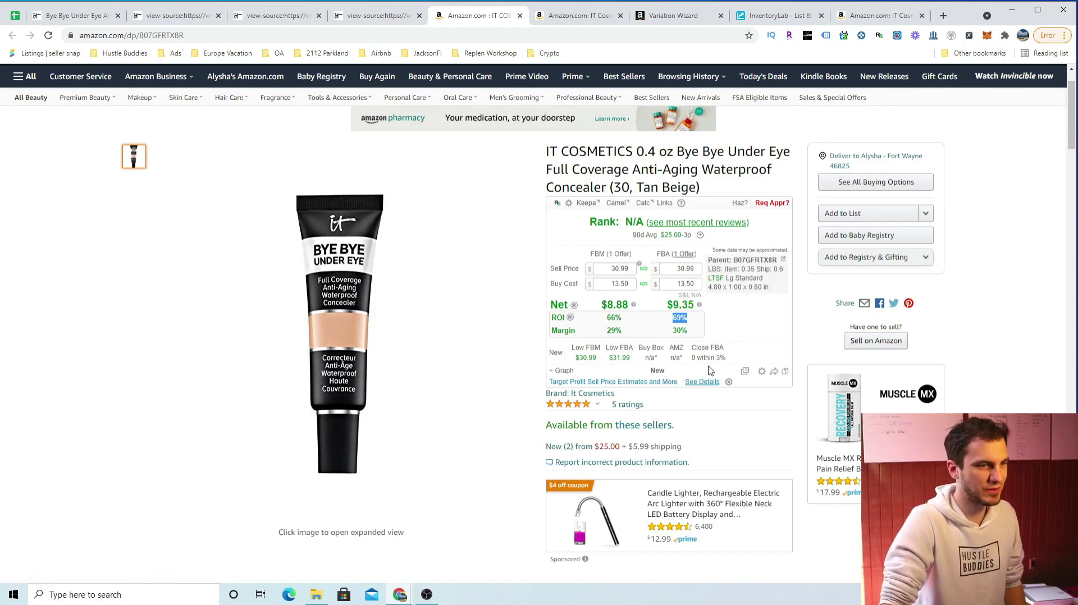
# Step: Review the Tan Beige listing's seller offers and Keepa sales rank history against its profit estimate
pyautogui.scroll(-5, 709, 373)
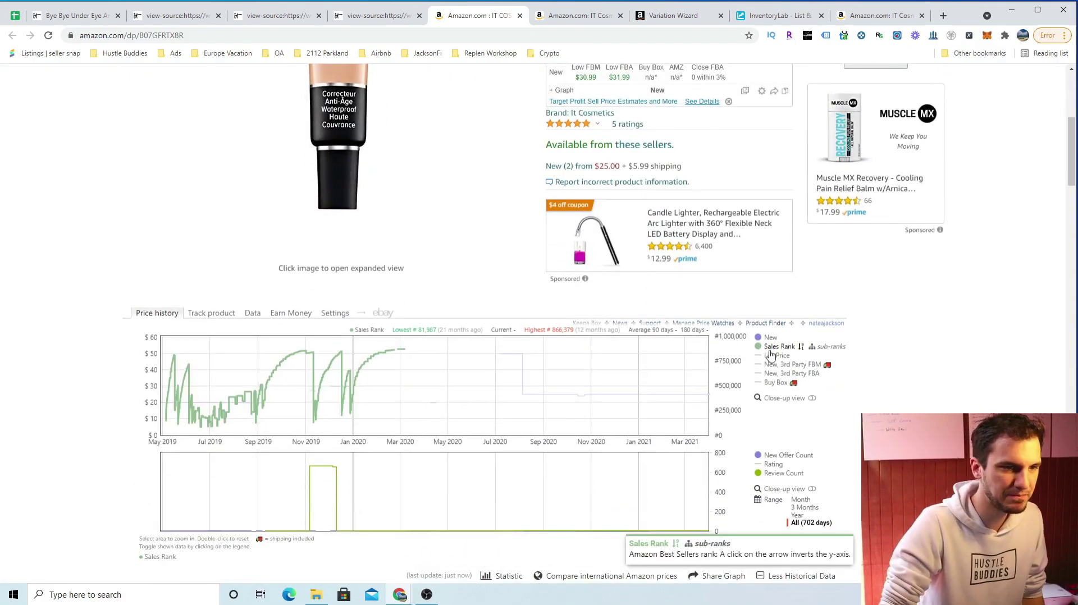
pyautogui.scroll(3, 762, 323)
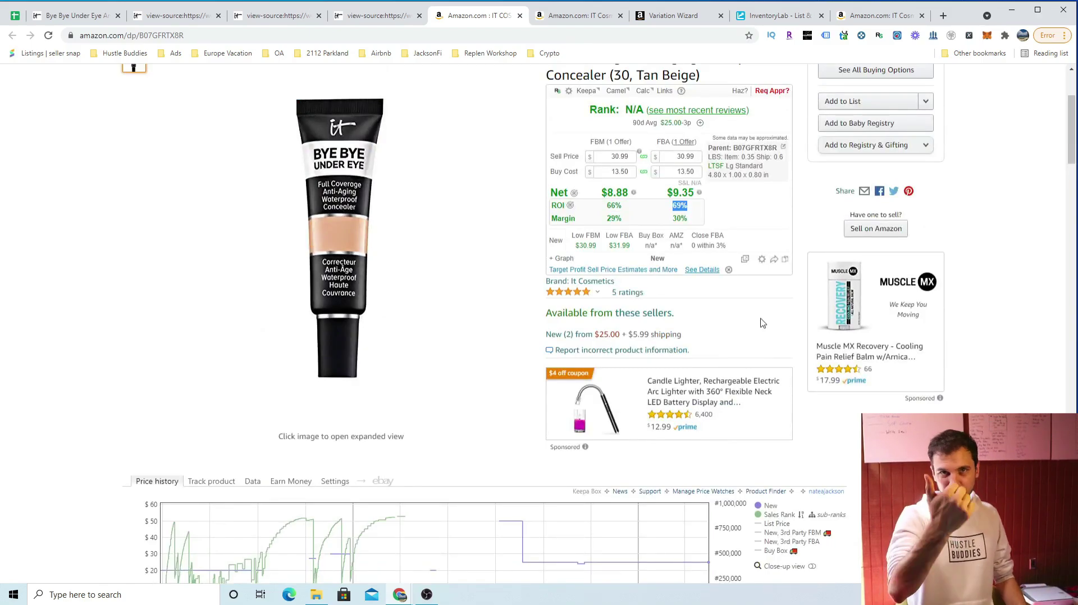
pyautogui.scroll(-1, 754, 322)
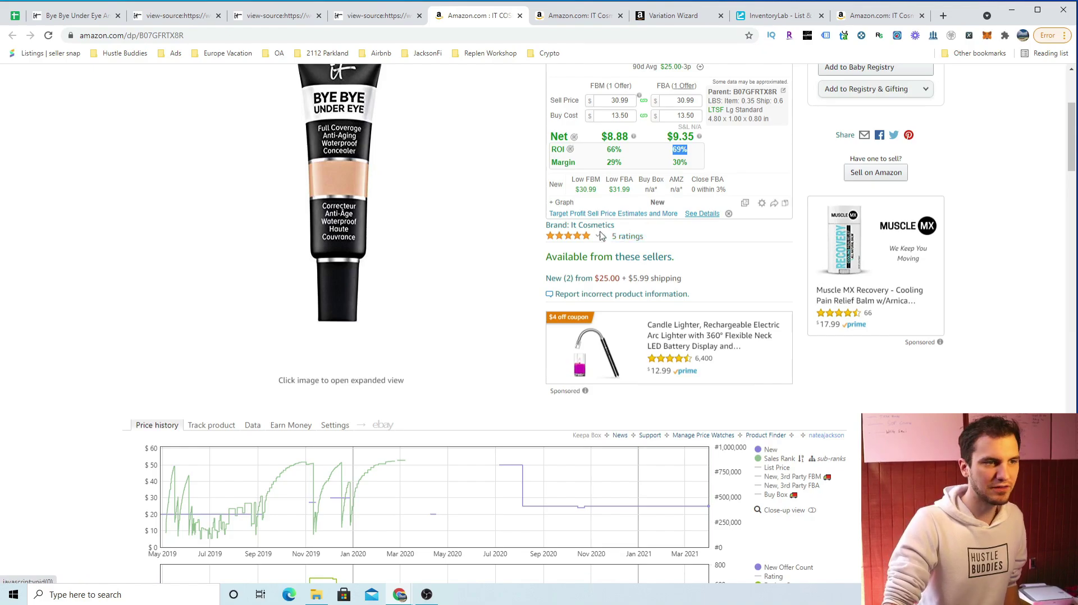
pyautogui.scroll(-6, 797, 267)
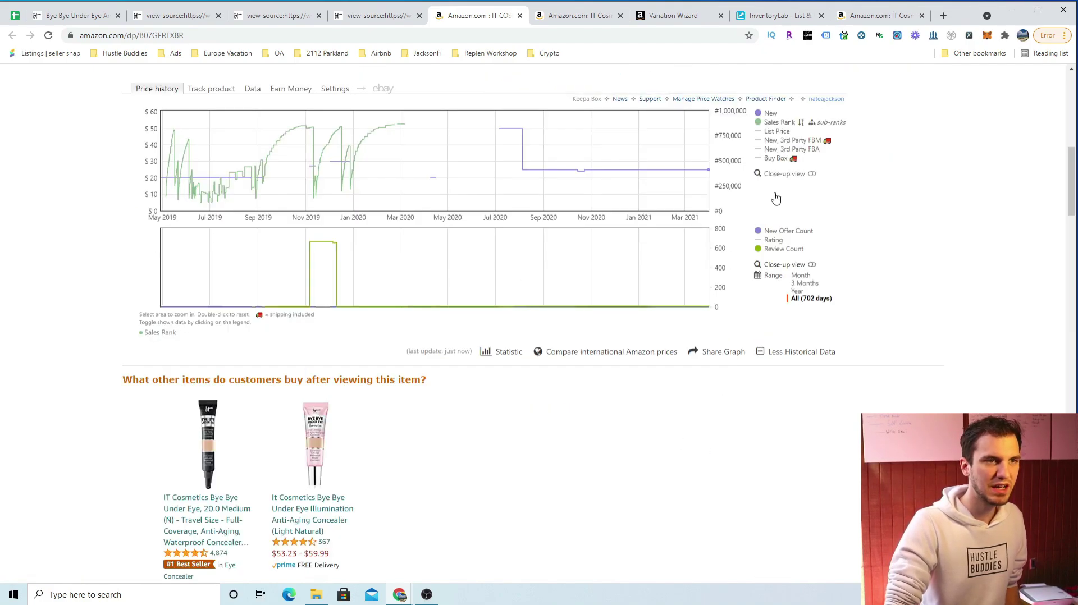
# Step: Zoom the Tan Beige listing's Keepa chart to about February 2020 through March 2021, and plot New Offer Count without Review Count
pyautogui.scroll(1, 775, 202)
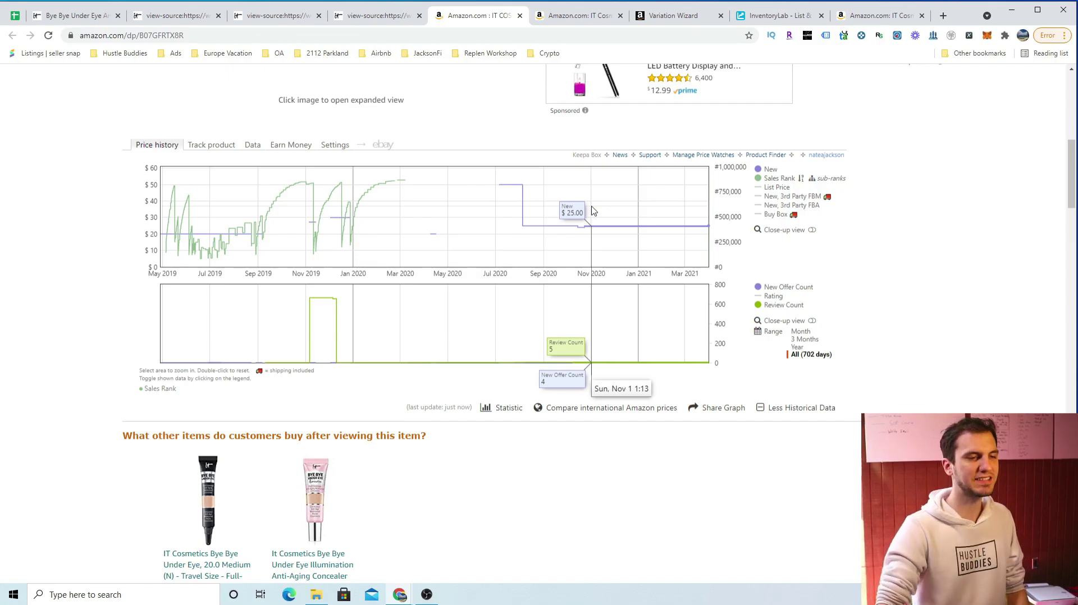
pyautogui.click(777, 288)
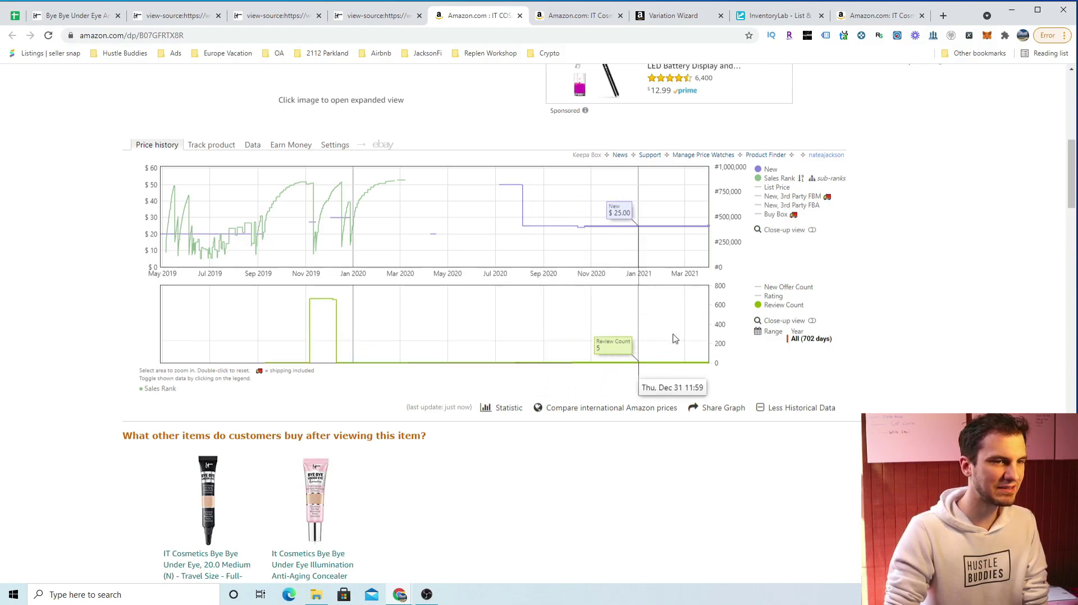
pyautogui.moveTo(363, 337); pyautogui.dragTo(727, 351)
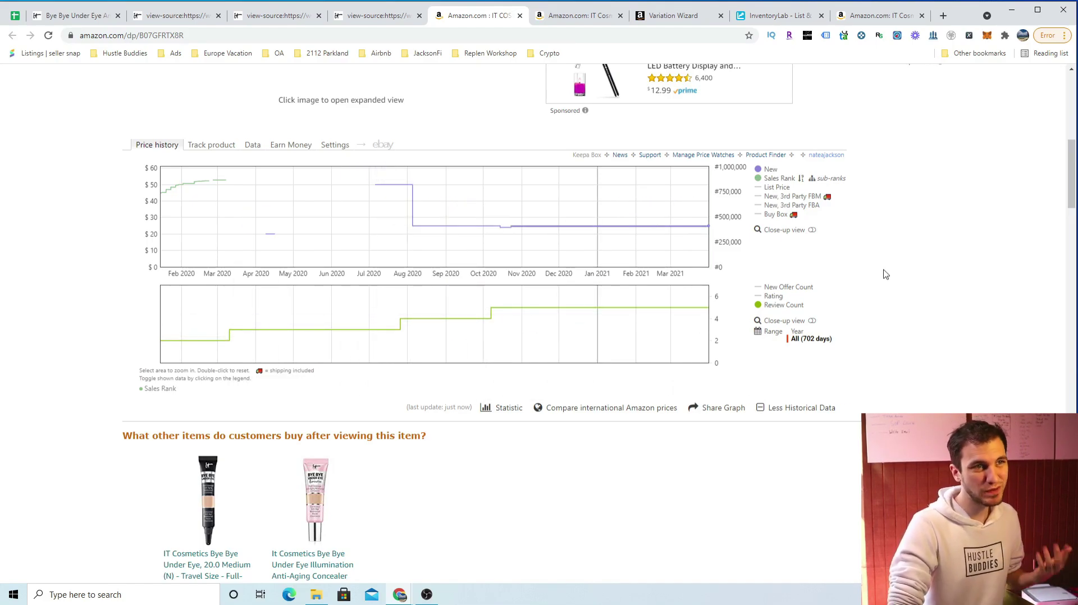
pyautogui.scroll(4, 885, 274)
pyautogui.scroll(-3, 925, 383)
pyautogui.click(780, 343)
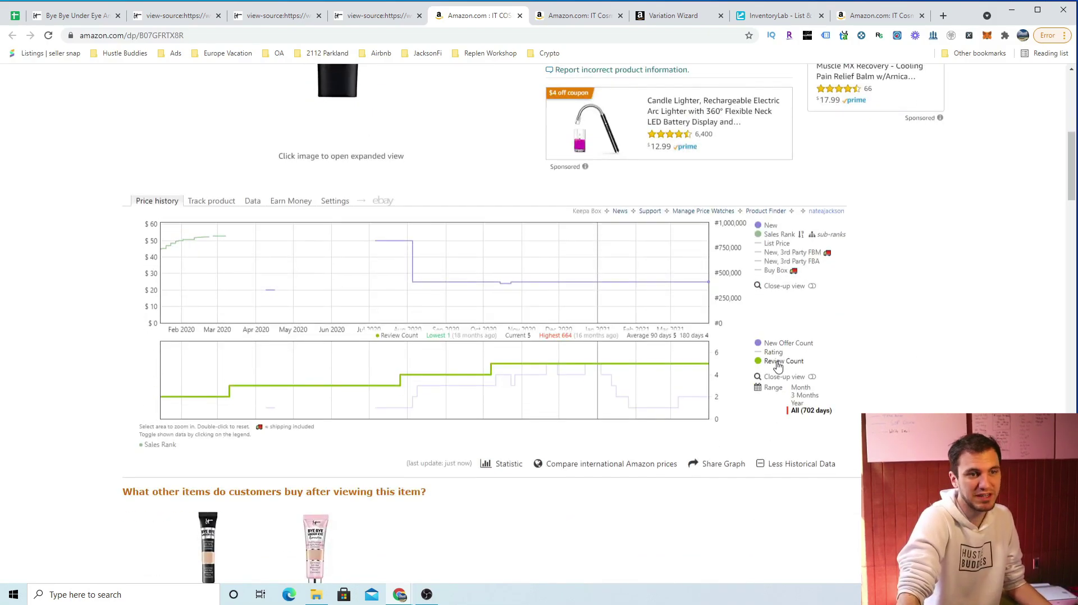
pyautogui.click(778, 366)
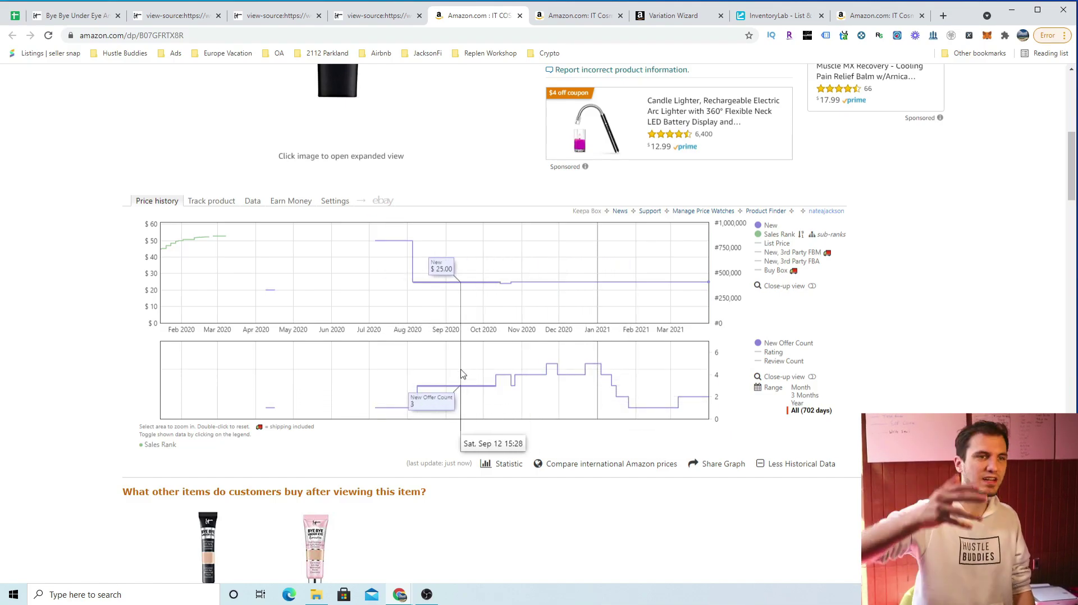
pyautogui.scroll(7, 695, 256)
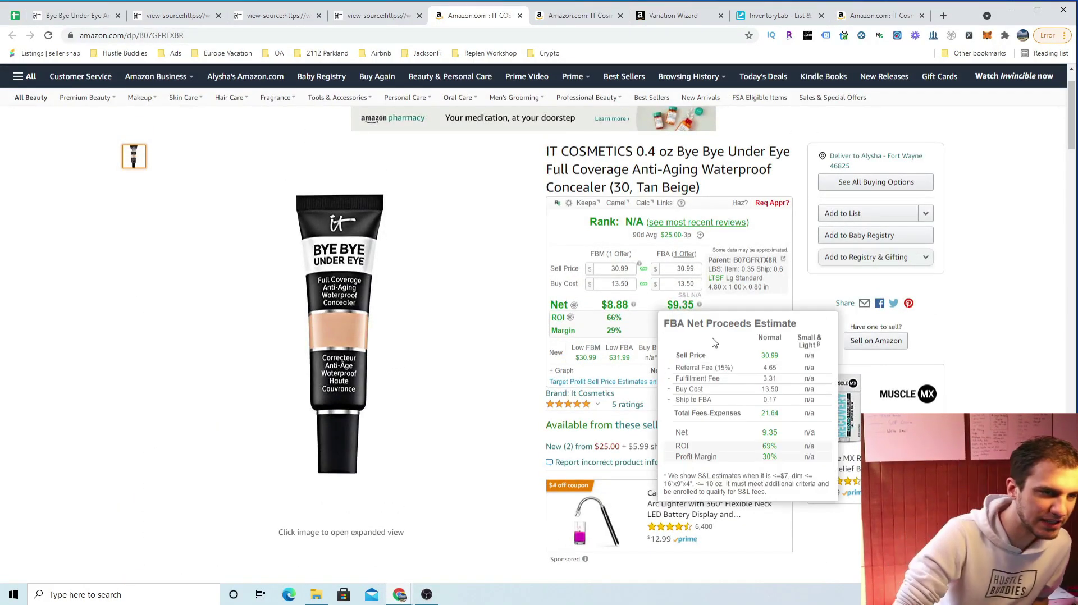
# Step: Check the 20% first-purchase discount in the IT Cosmetics email sign-up offer, and set the Tan Beige listing's buy cost to 10.80
pyautogui.click(75, 16)
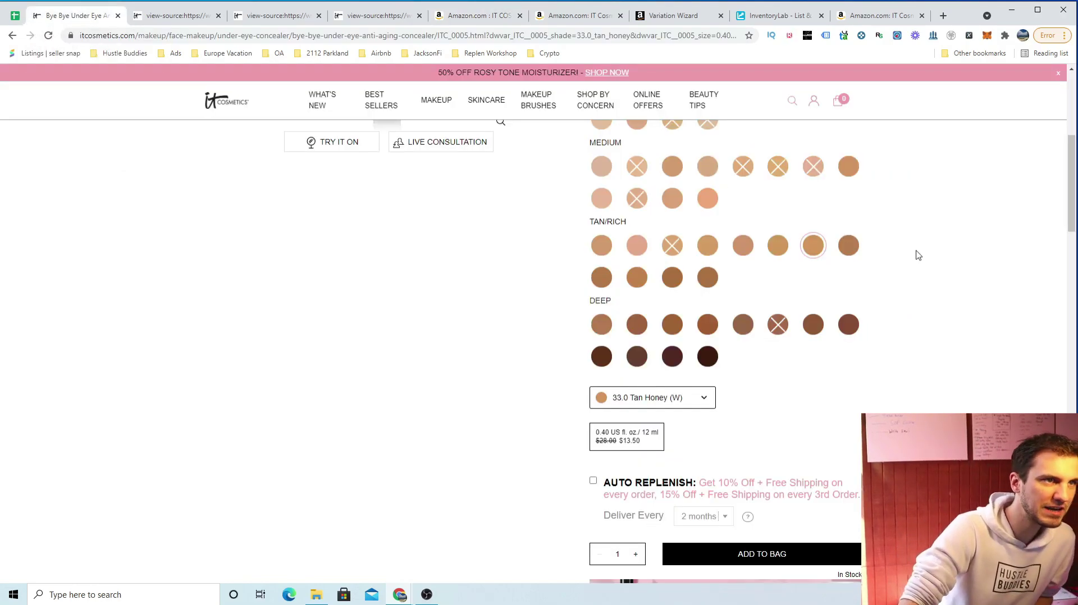
pyautogui.scroll(-2, 920, 299)
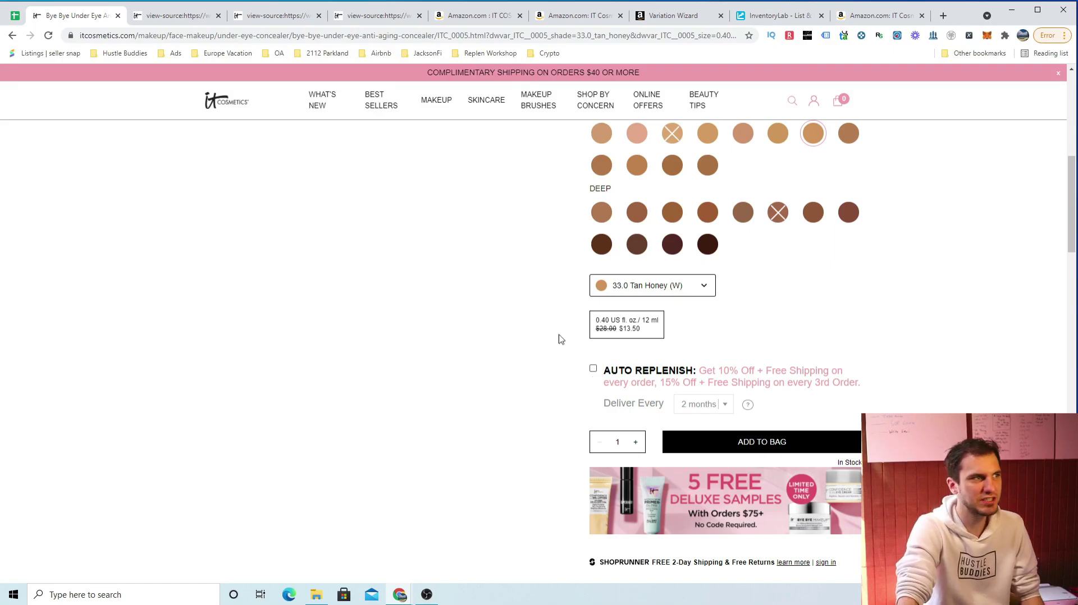
pyautogui.scroll(10, 886, 300)
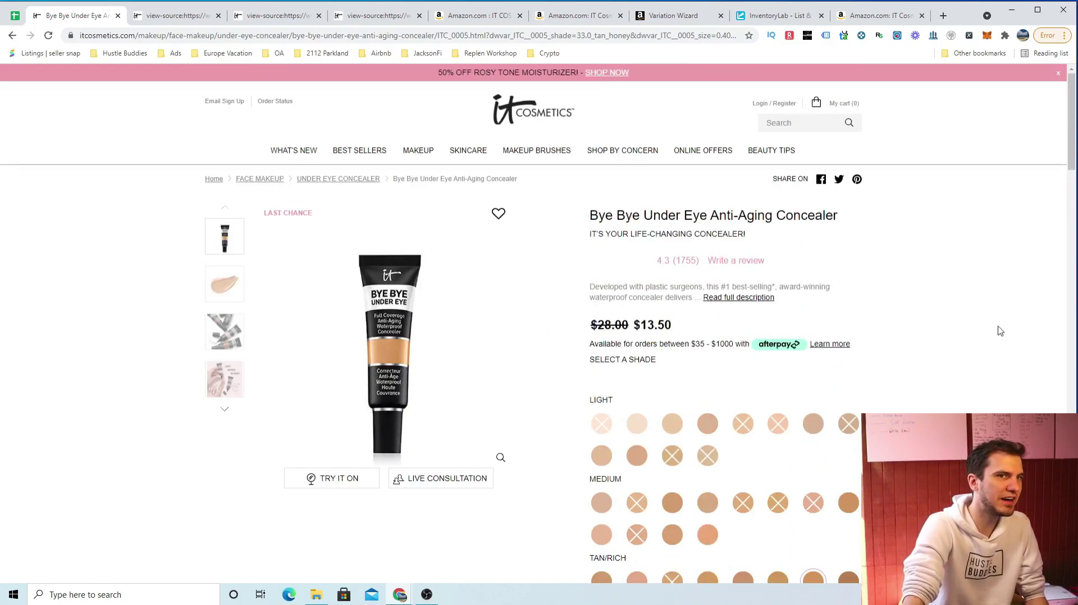
pyautogui.click(220, 103)
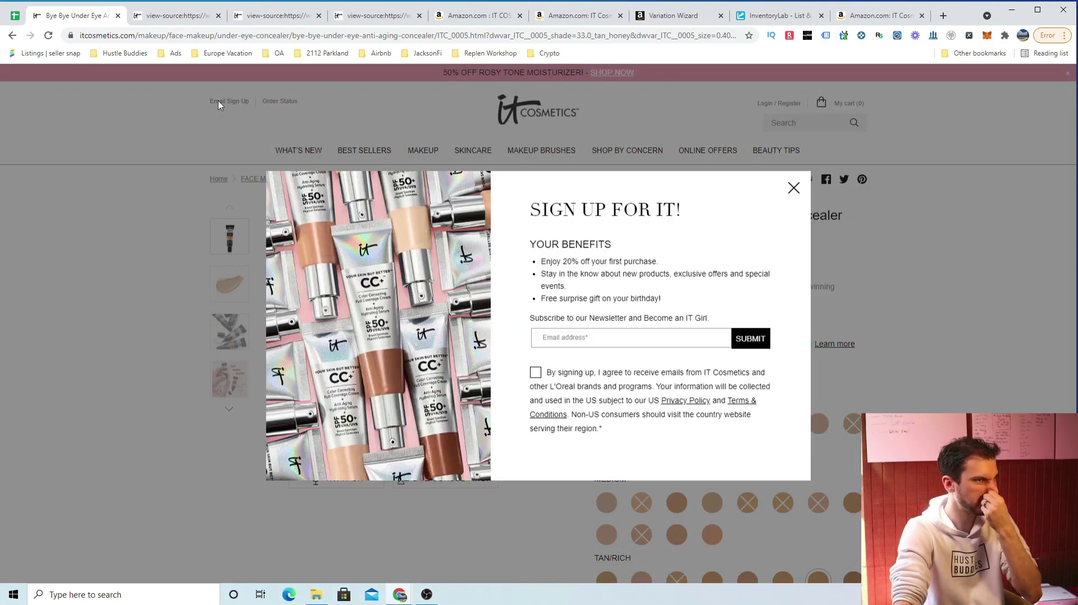
pyautogui.moveTo(543, 262); pyautogui.dragTo(657, 264)
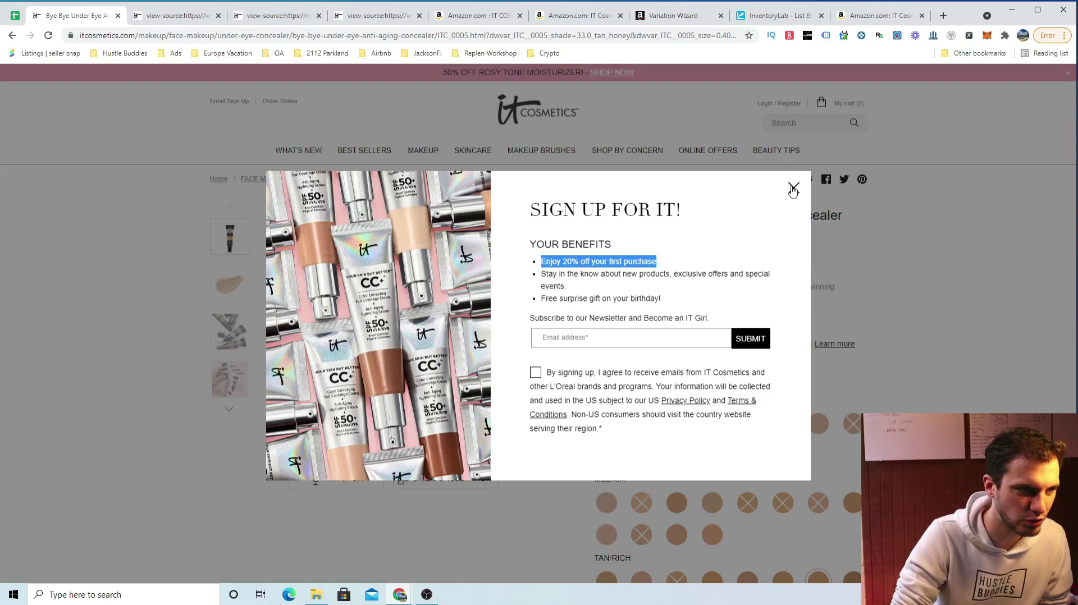
pyautogui.click(793, 189)
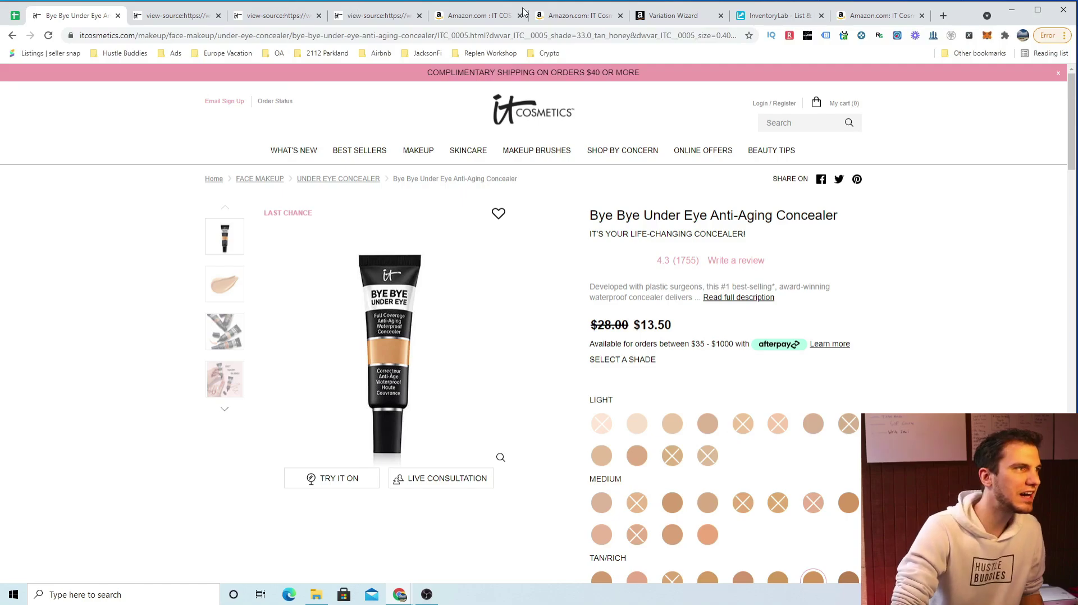
pyautogui.click(494, 17)
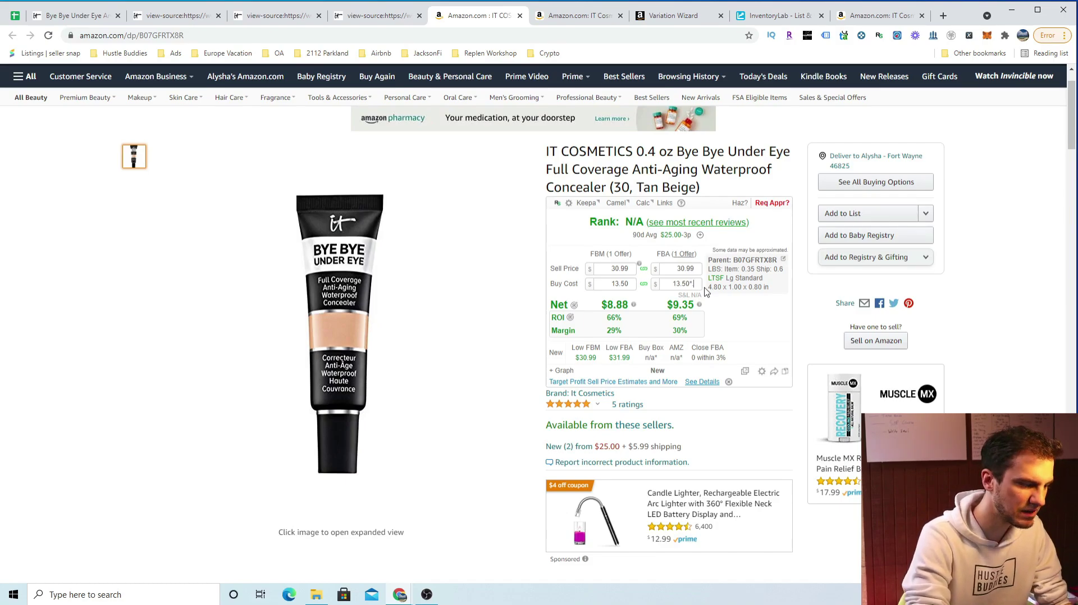
pyautogui.press('Return')
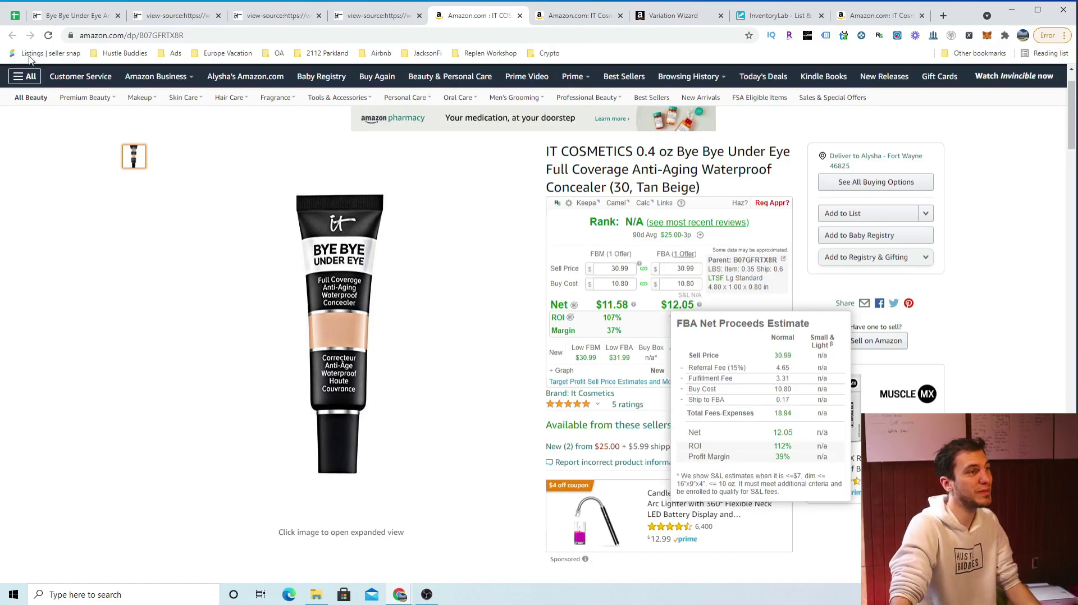
# Step: Check the cash-back rate offered for IT Cosmetics and set the Tan Beige listing's buy cost to 10.15
pyautogui.hotkey('ctrl', '1')
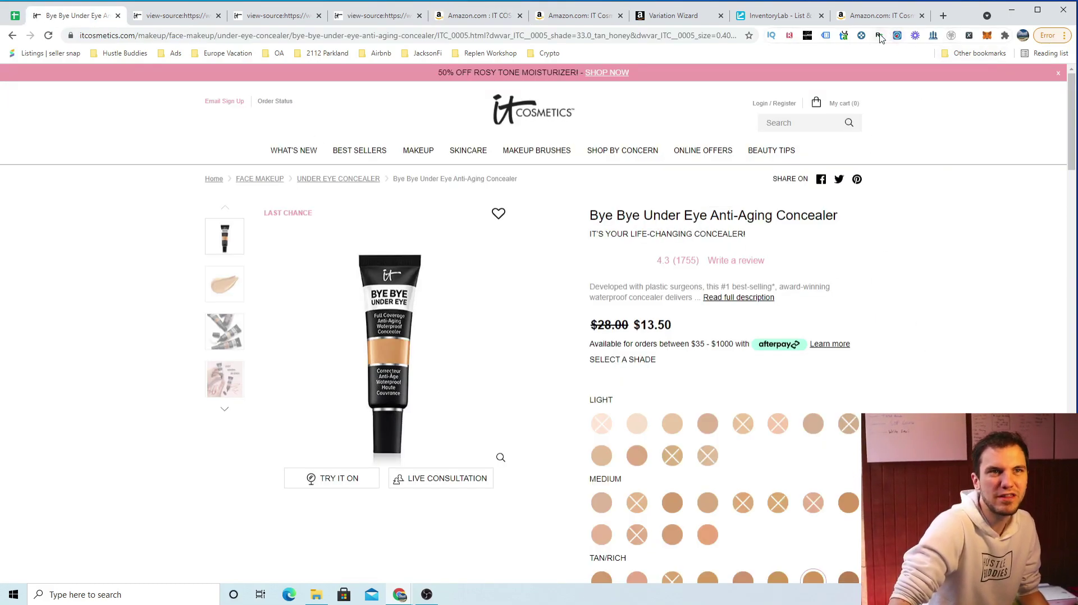
pyautogui.click(790, 36)
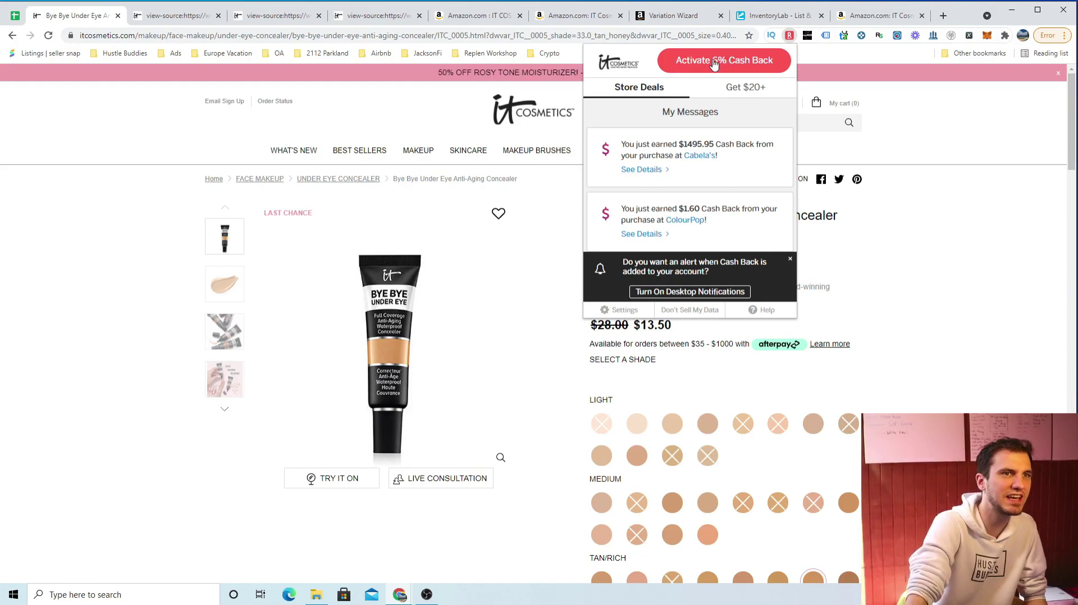
pyautogui.click(480, 17)
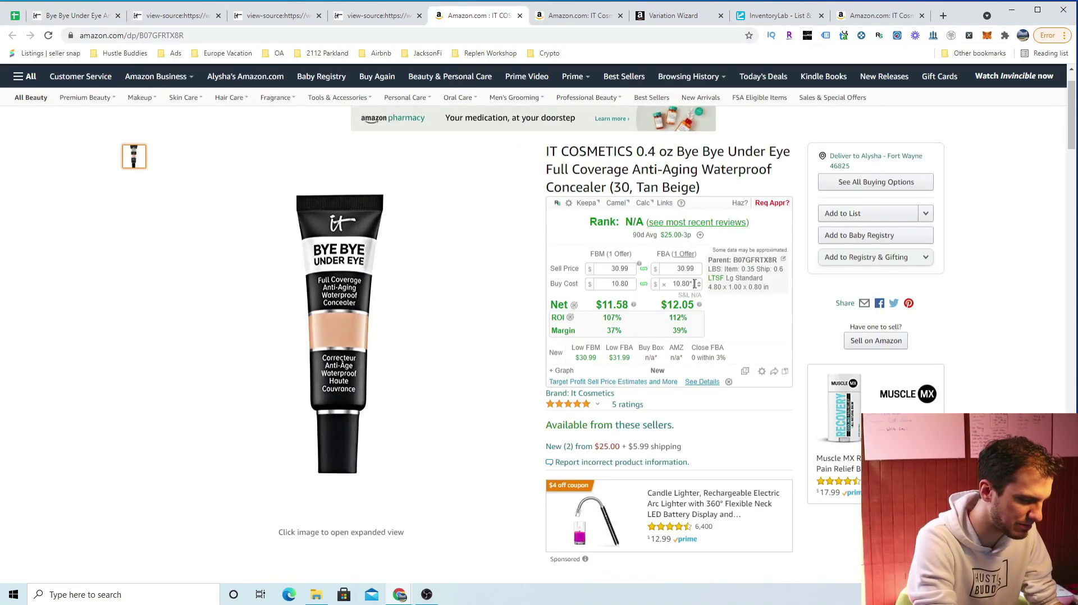
pyautogui.write('10.15')
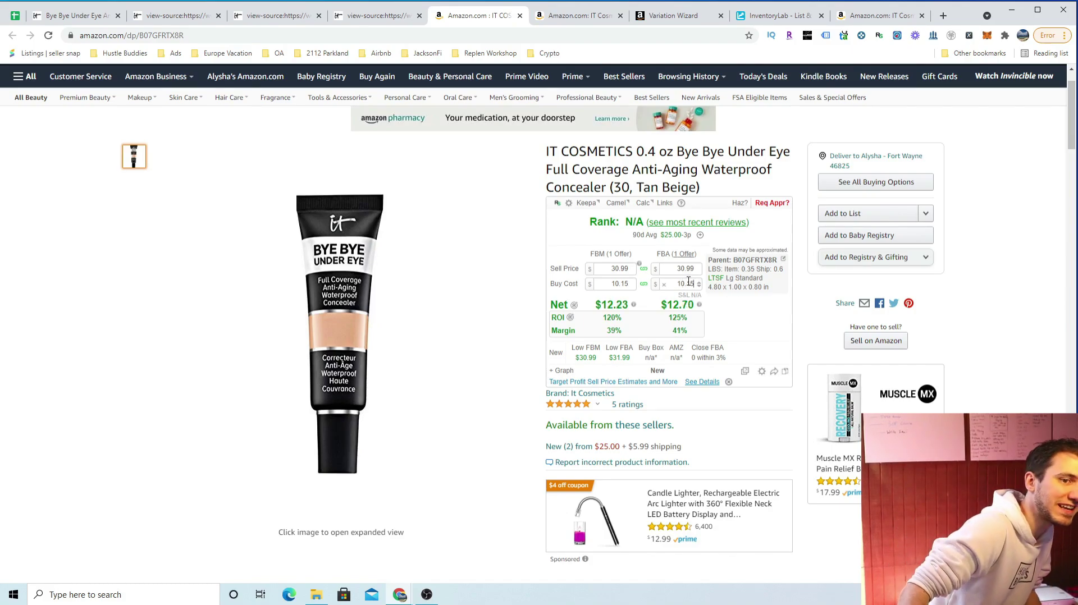
# Step: Review the coupon codes listed for IT Cosmetics in the cash-back extension
pyautogui.click(70, 9)
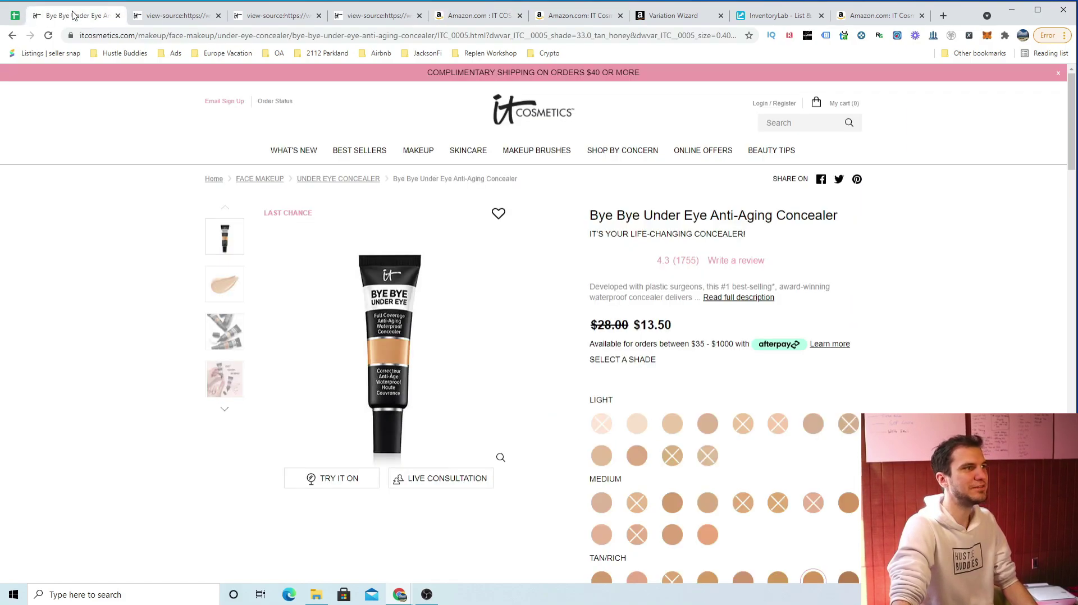
pyautogui.click(789, 38)
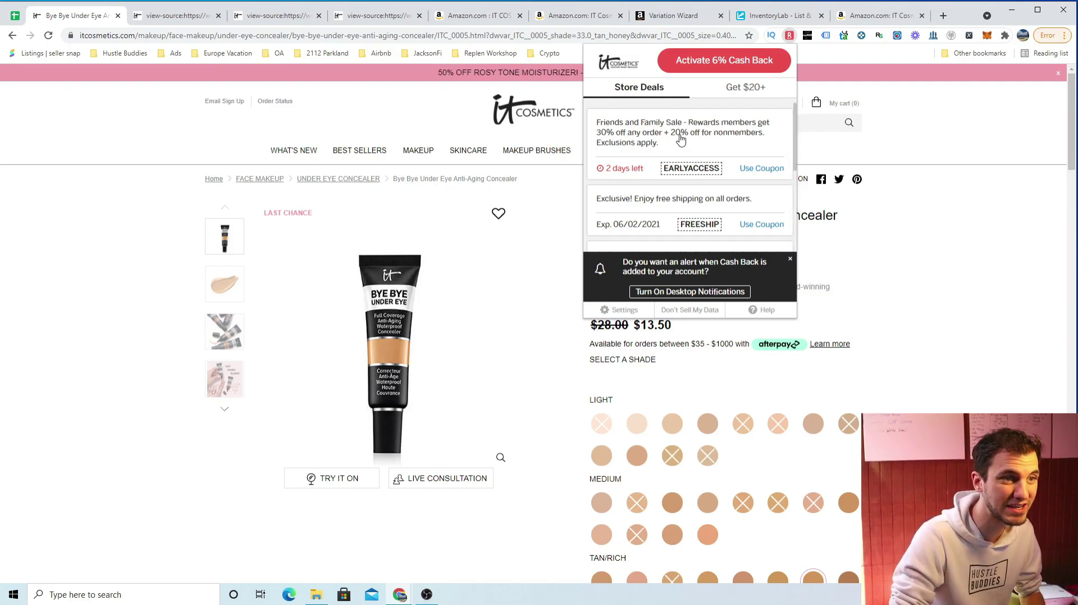
pyautogui.scroll(-1, 679, 139)
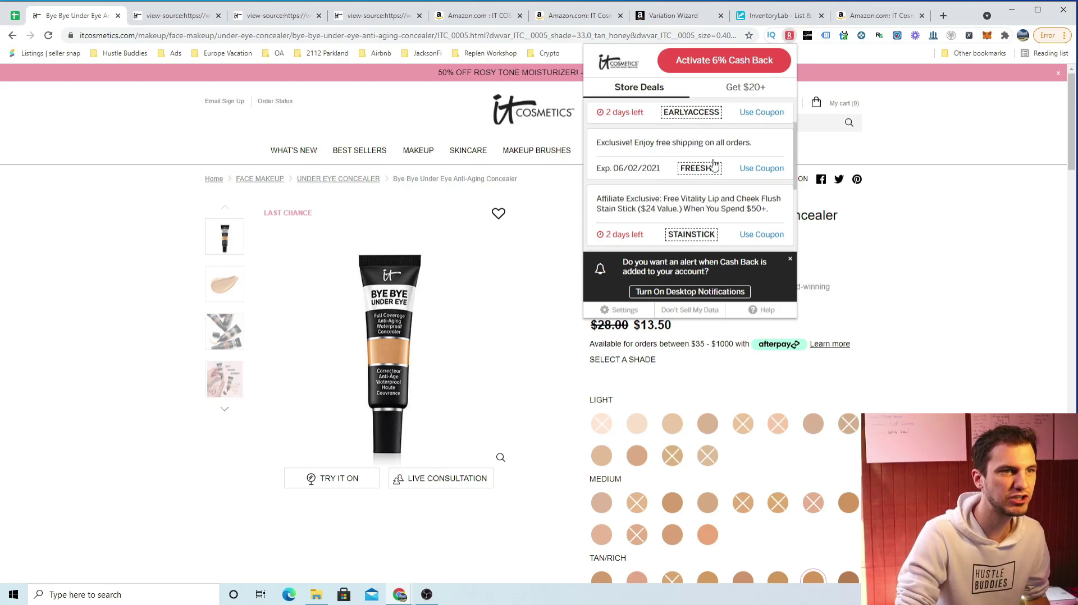
pyautogui.click(931, 217)
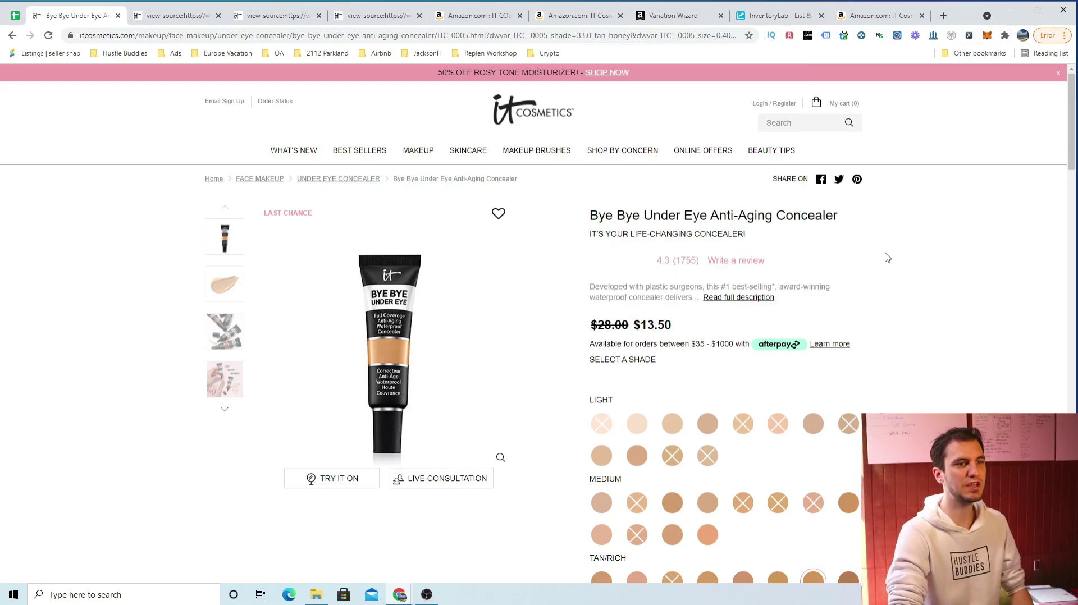
# Step: Look over the concealer's sale price, shade availability and purchase options on the IT Cosmetics product page
pyautogui.scroll(-1, 887, 234)
pyautogui.scroll(2, 876, 275)
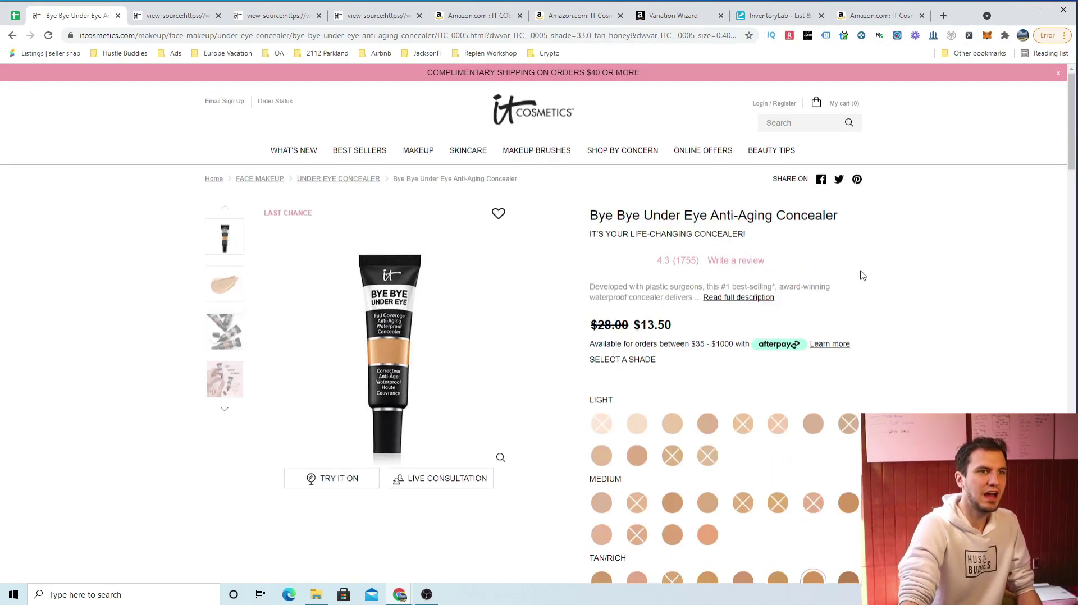
pyautogui.scroll(-2, 607, 432)
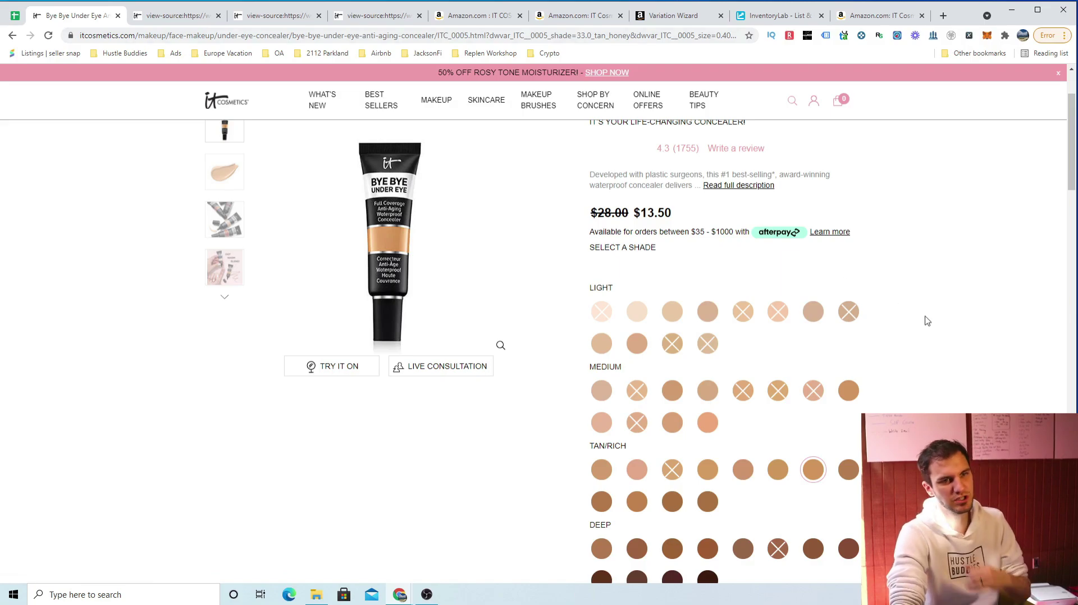
pyautogui.scroll(-2, 940, 338)
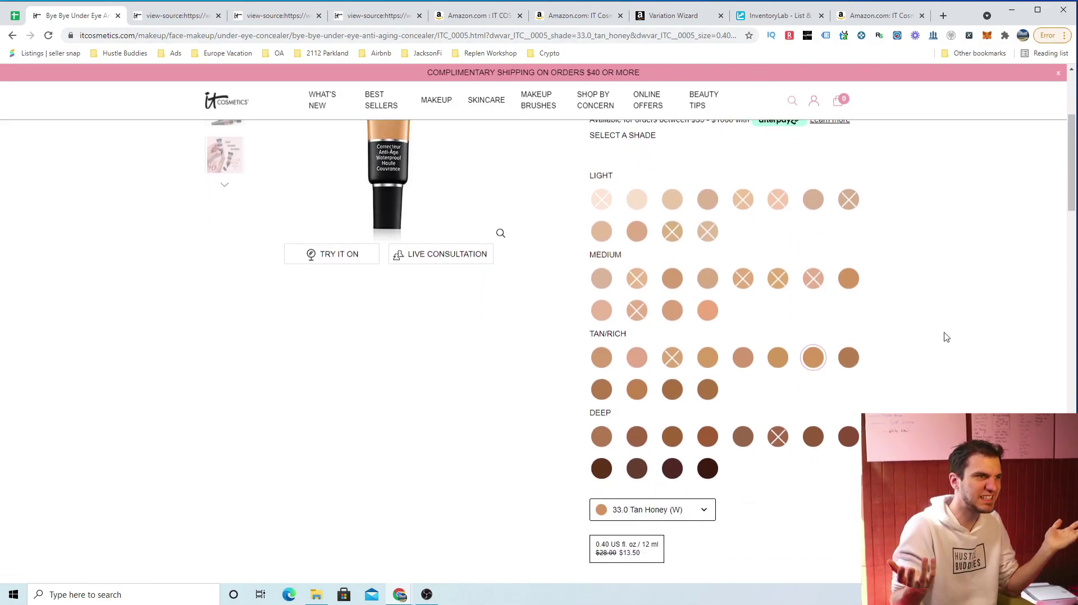
pyautogui.scroll(-1, 946, 337)
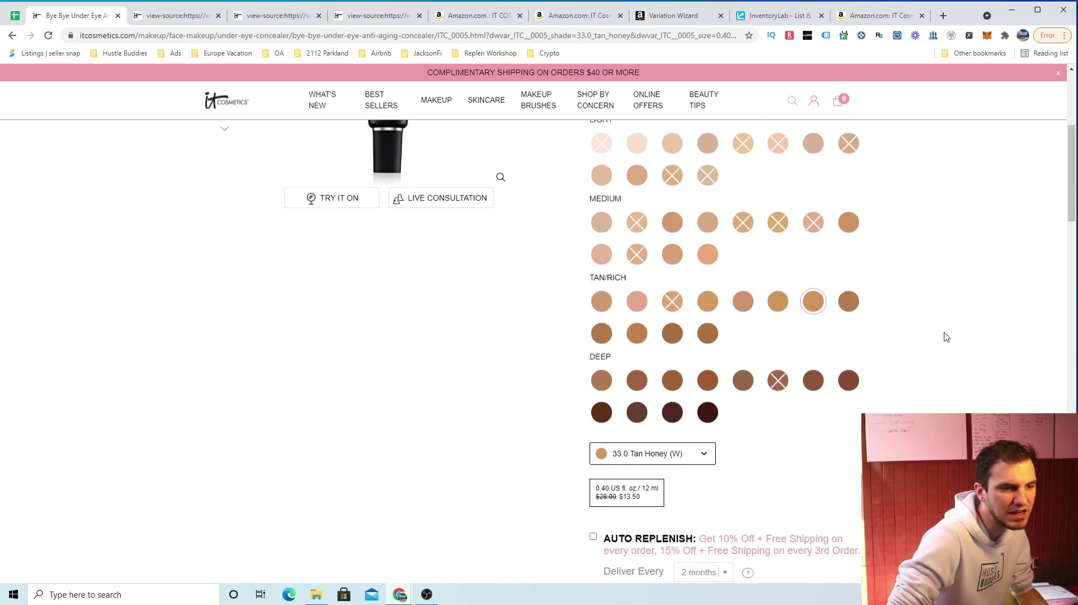
pyautogui.scroll(-2, 946, 337)
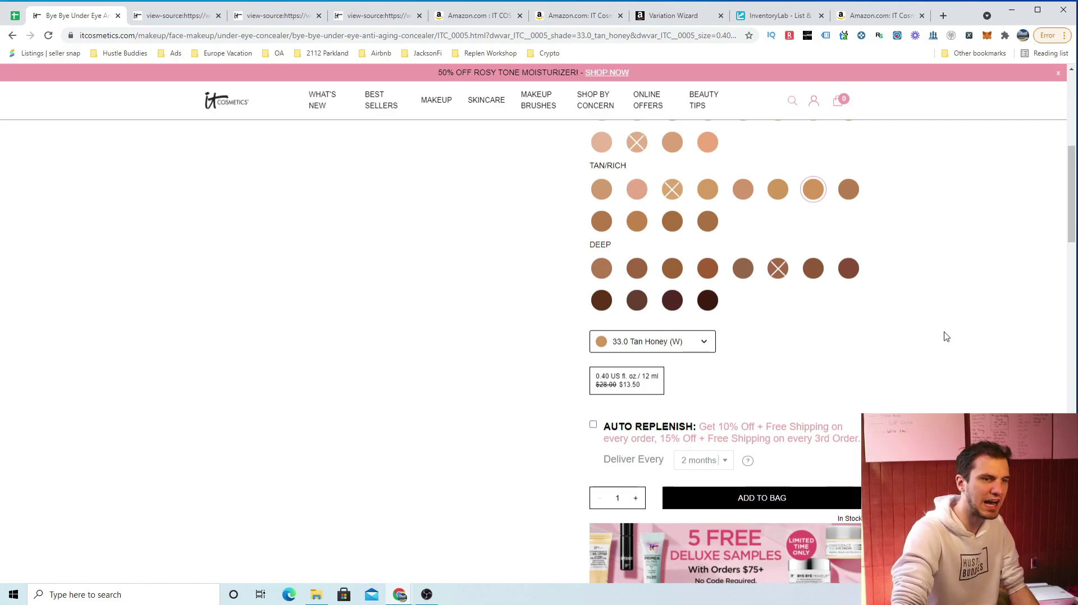
pyautogui.scroll(3, 946, 337)
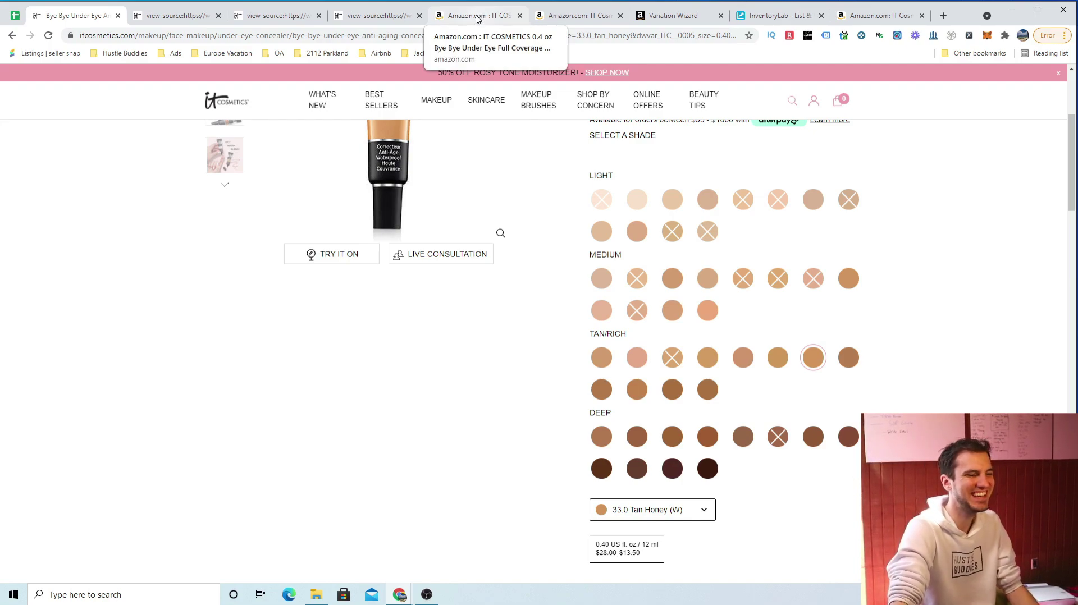
pyautogui.scroll(4, 509, 318)
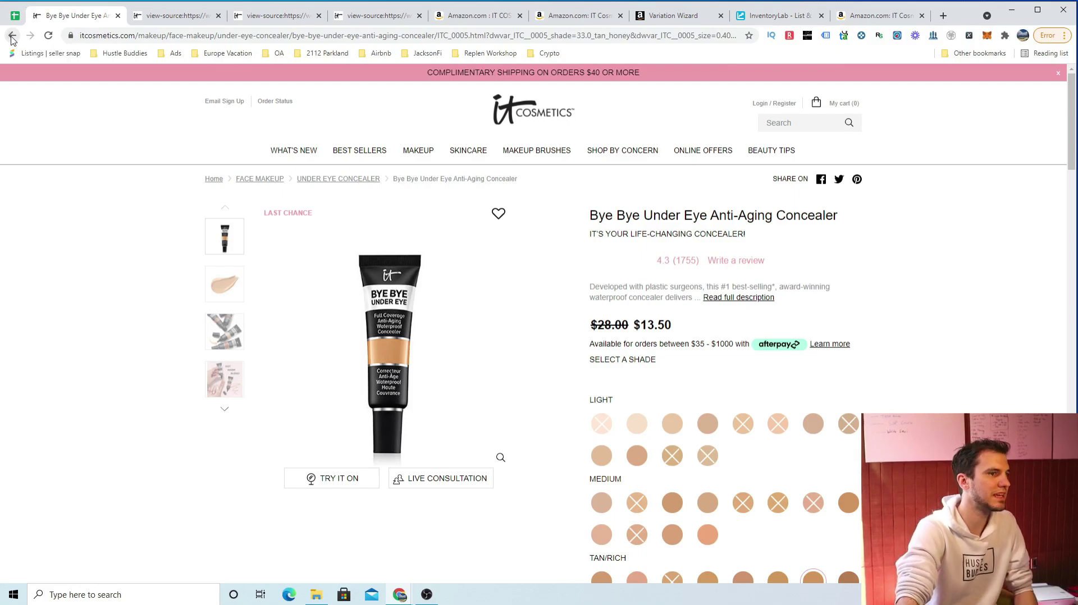
# Step: Return to the previously viewed concealer shade and close the three page-source views and the Amazon Tan Beige listing
pyautogui.click(11, 37)
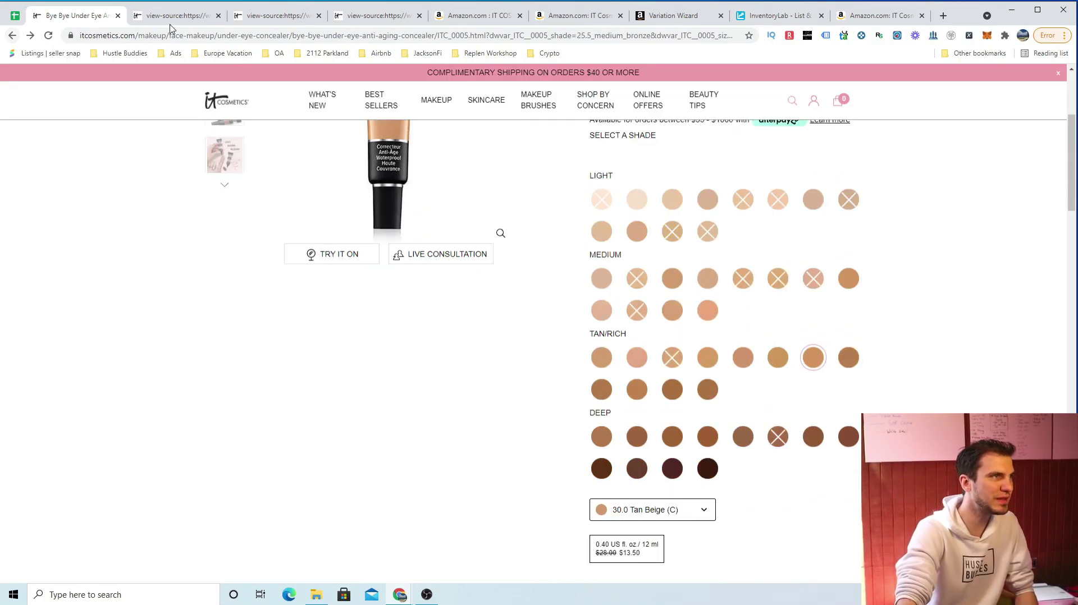
pyautogui.click(218, 15)
pyautogui.click(218, 15)
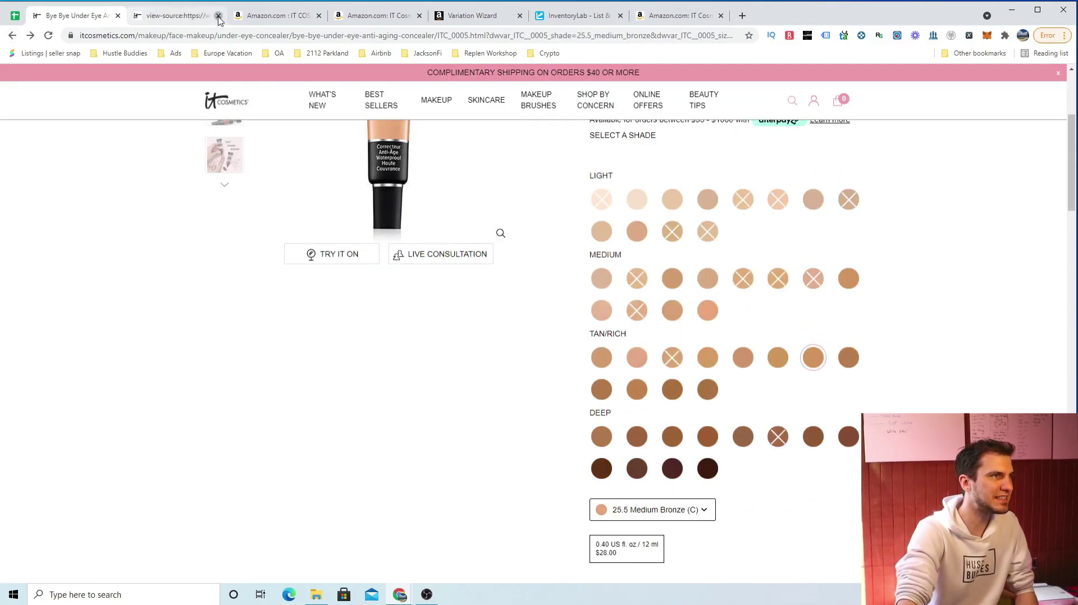
pyautogui.click(218, 16)
pyautogui.click(218, 15)
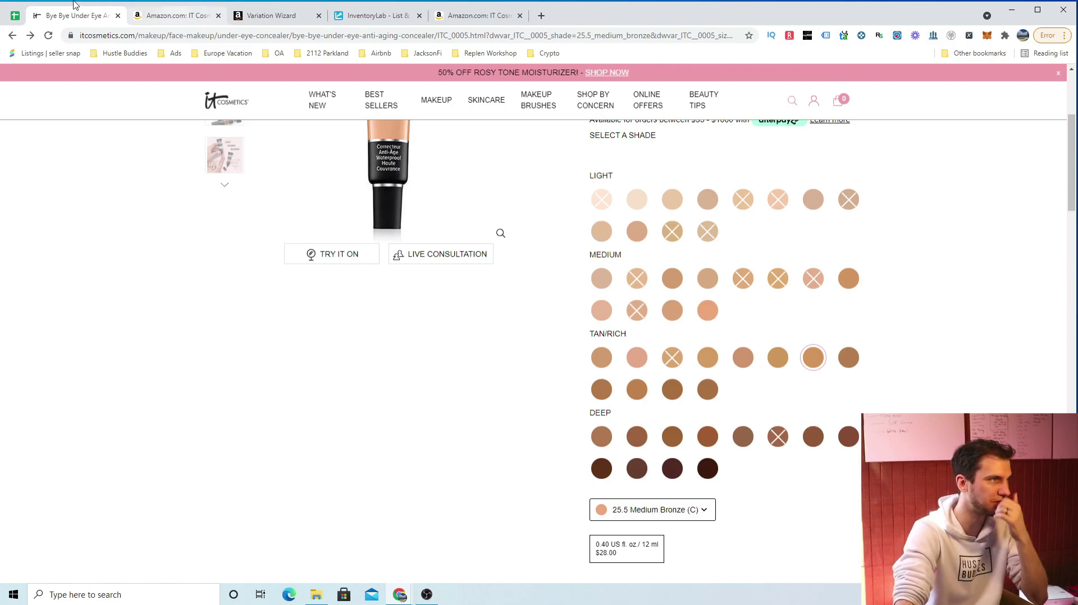
pyautogui.click(14, 36)
pyautogui.click(13, 36)
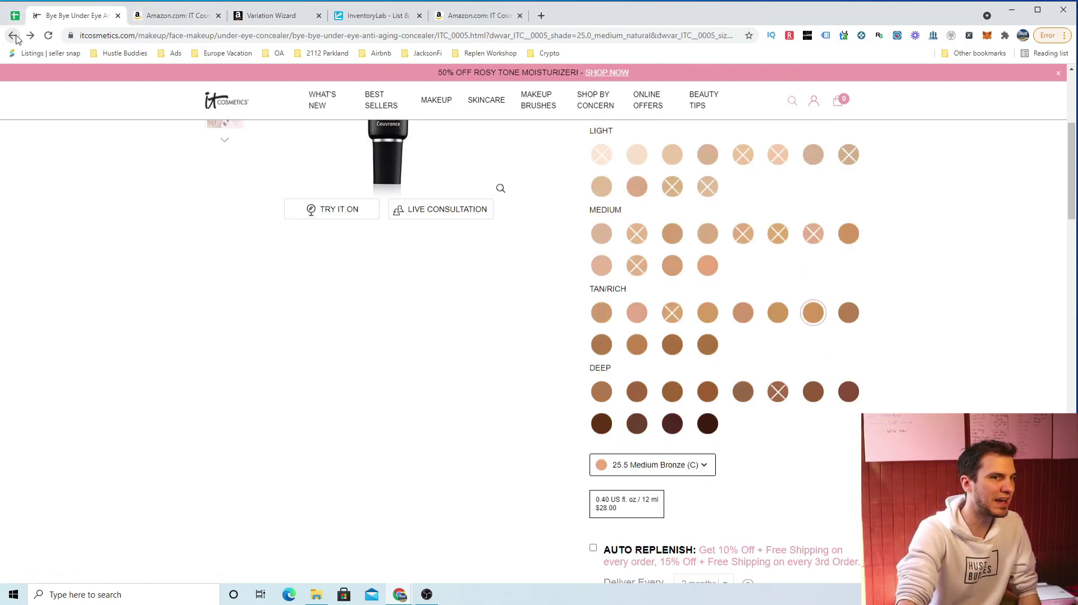
pyautogui.click(128, 36)
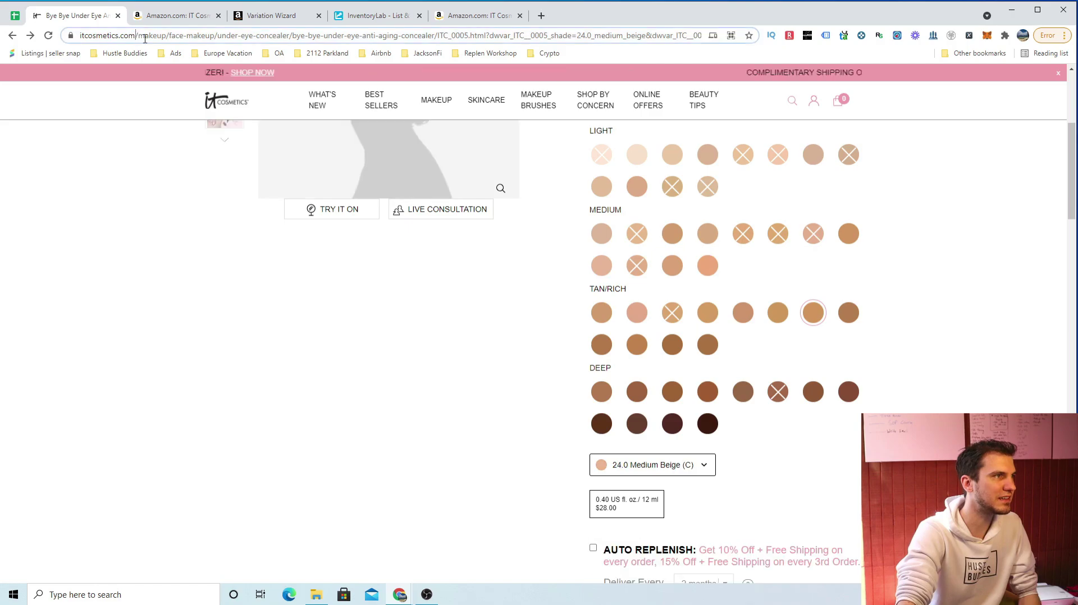
pyautogui.moveTo(186, 35); pyautogui.dragTo(668, 35)
pyautogui.press('BackSpace')
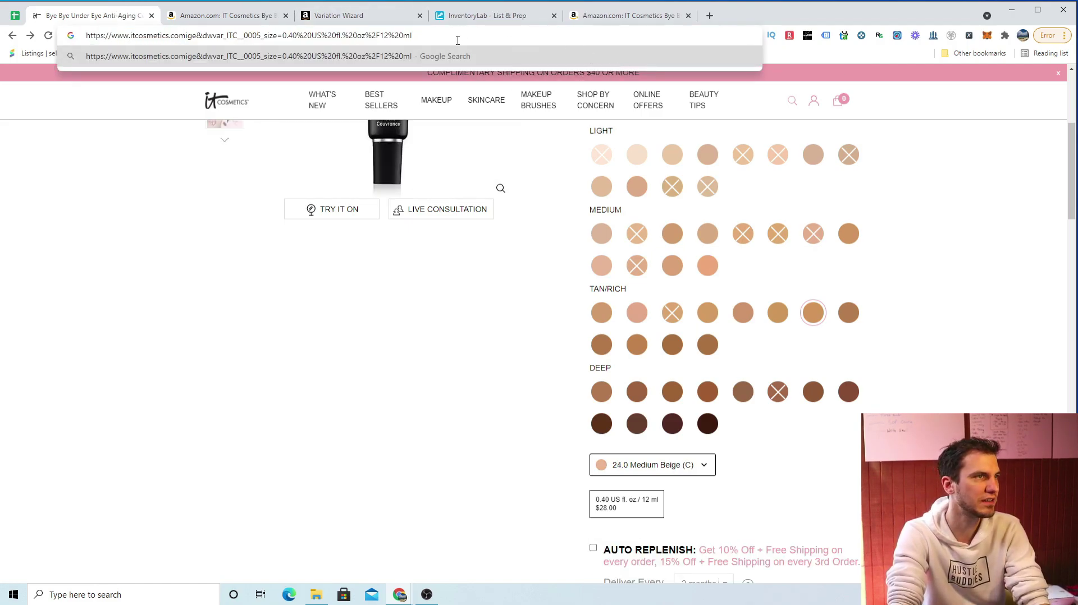
pyautogui.moveTo(457, 37); pyautogui.dragTo(183, 36)
pyautogui.press('BackSpace')
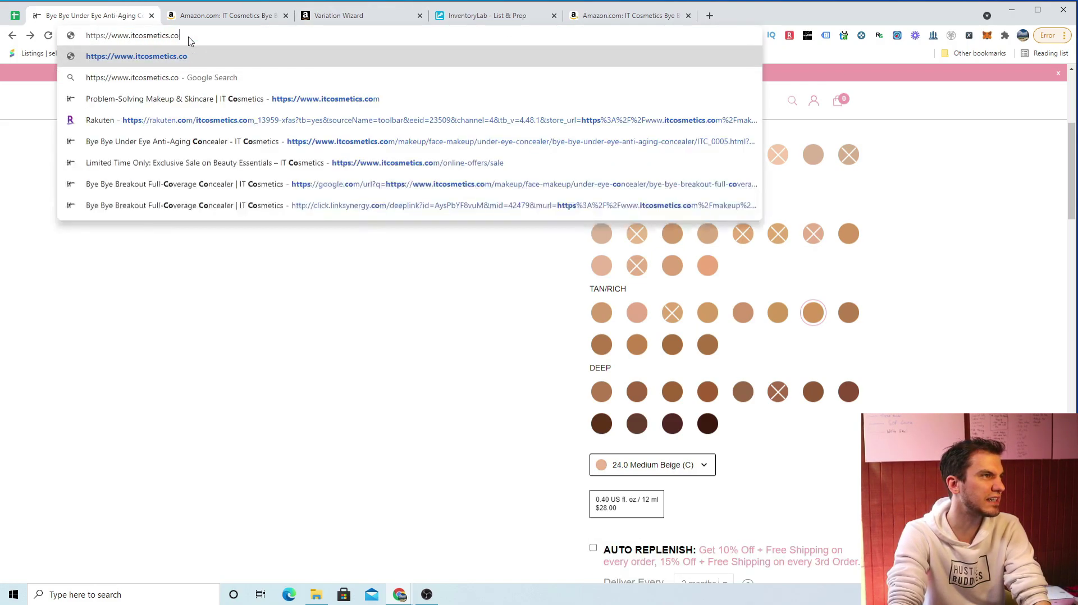
pyautogui.write('m')
pyautogui.press('Return')
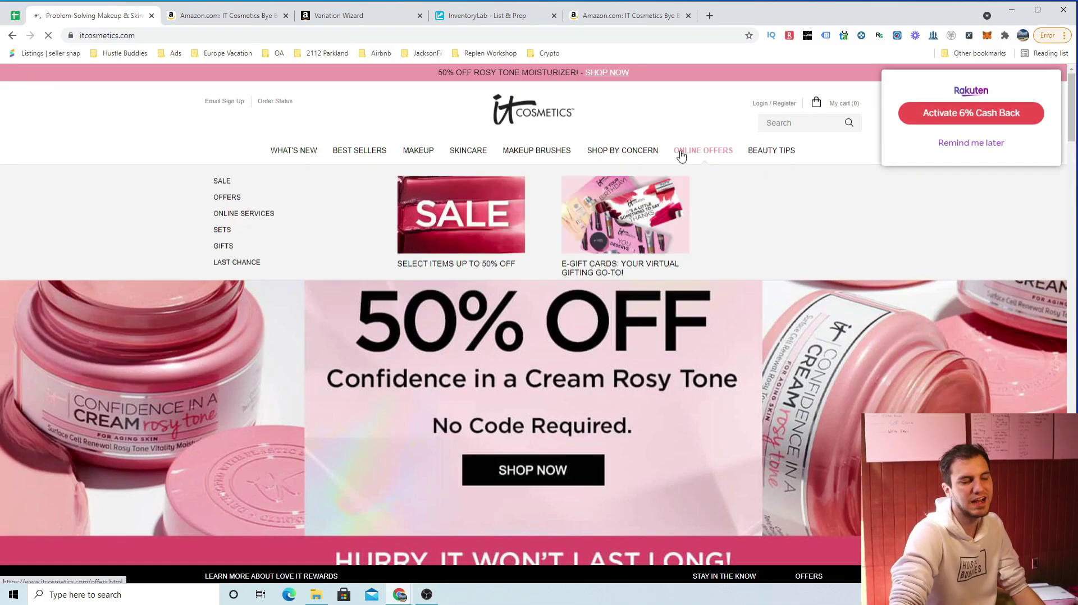
# Step: Open the online offers sale collection with select items up to 50% off
pyautogui.moveTo(536, 173)
pyautogui.moveTo(702, 158)
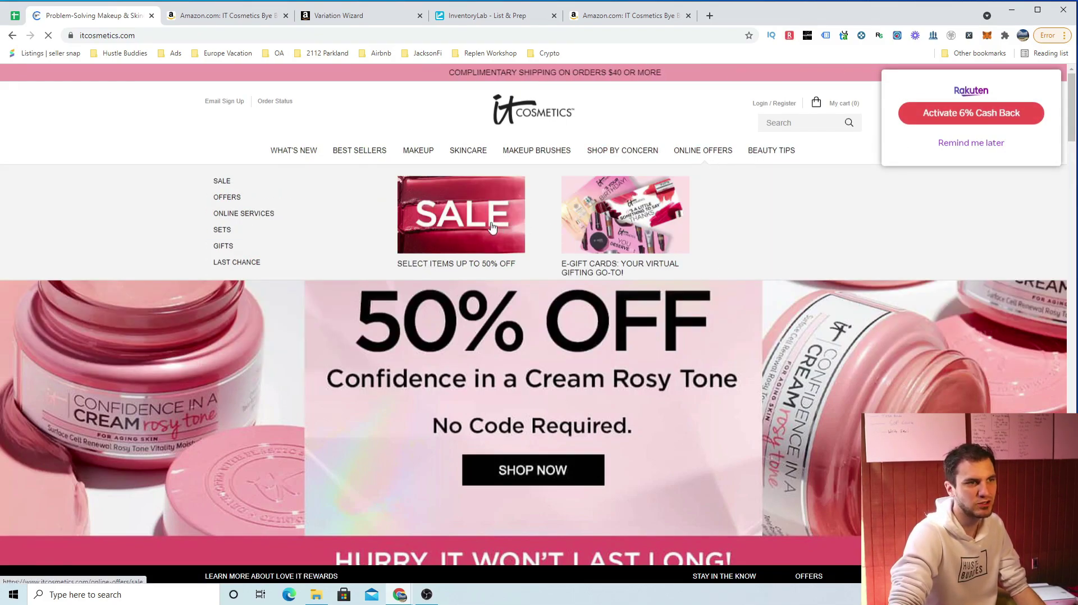
pyautogui.click(490, 226)
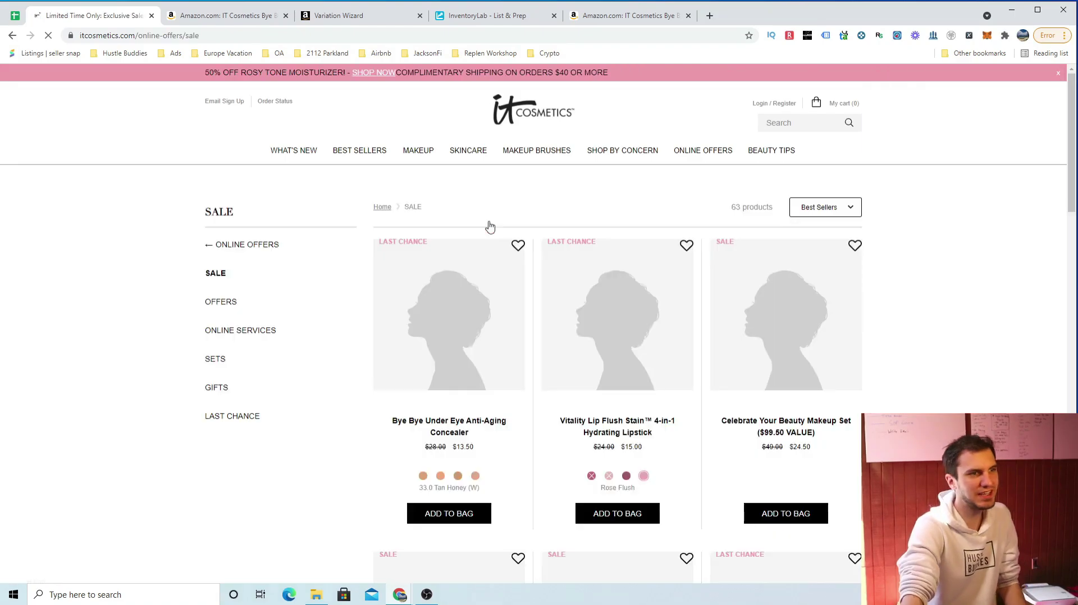
# Step: Look through the first rows of sale products and compare their discounted prices and available shades
pyautogui.scroll(-1, 938, 308)
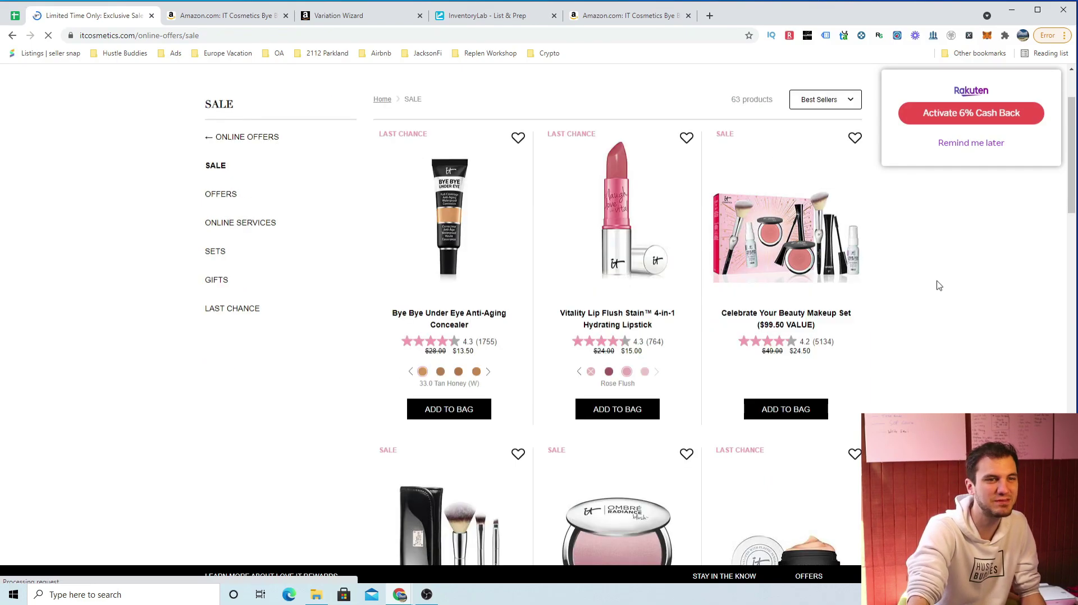
pyautogui.scroll(-2, 940, 286)
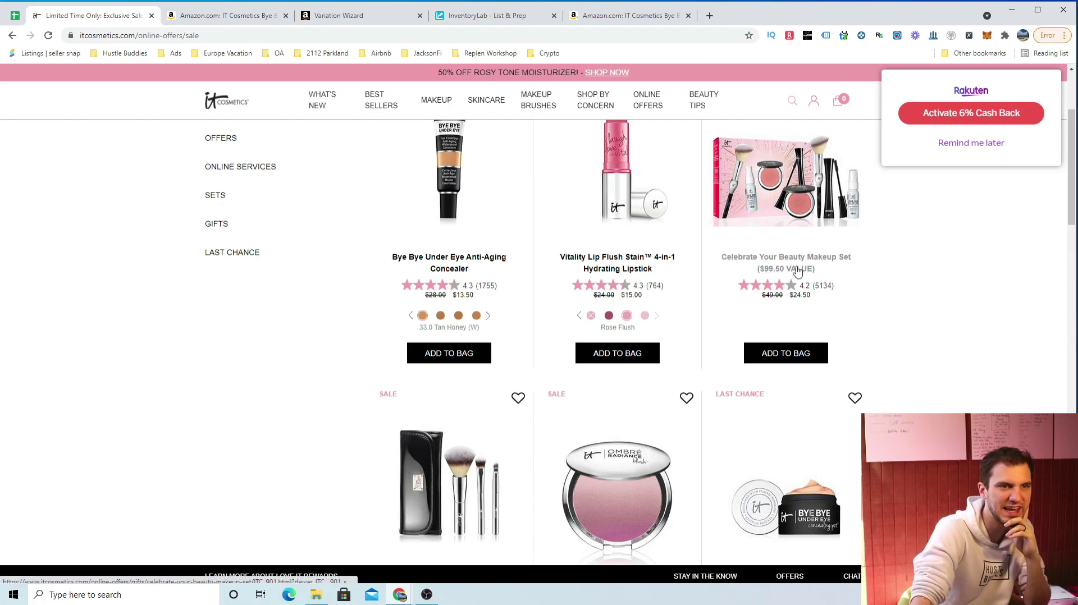
pyautogui.scroll(-2, 460, 424)
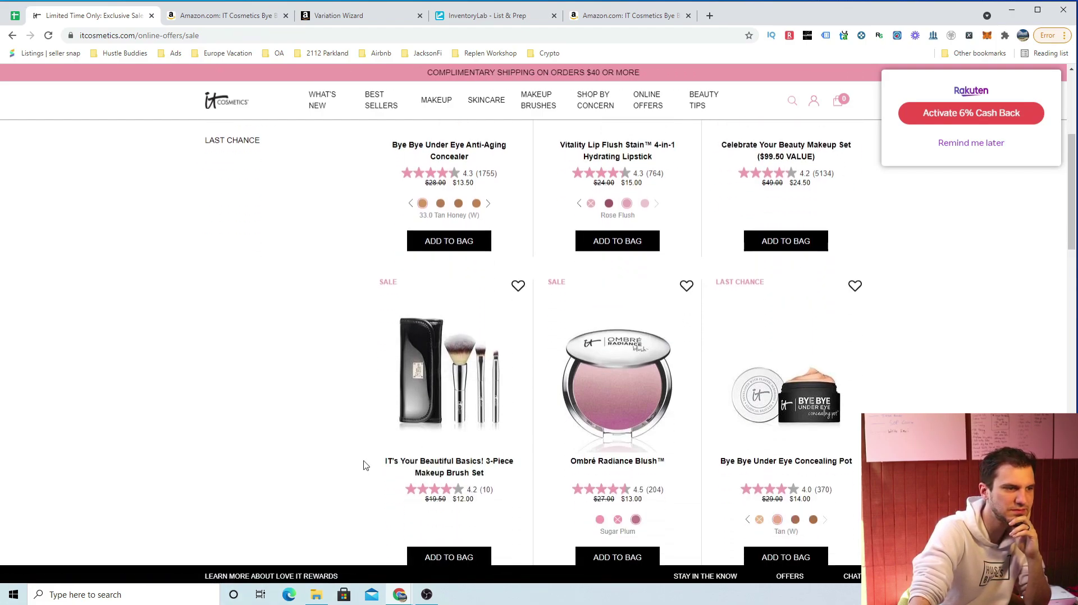
pyautogui.scroll(-2, 461, 424)
pyautogui.scroll(-2, 674, 283)
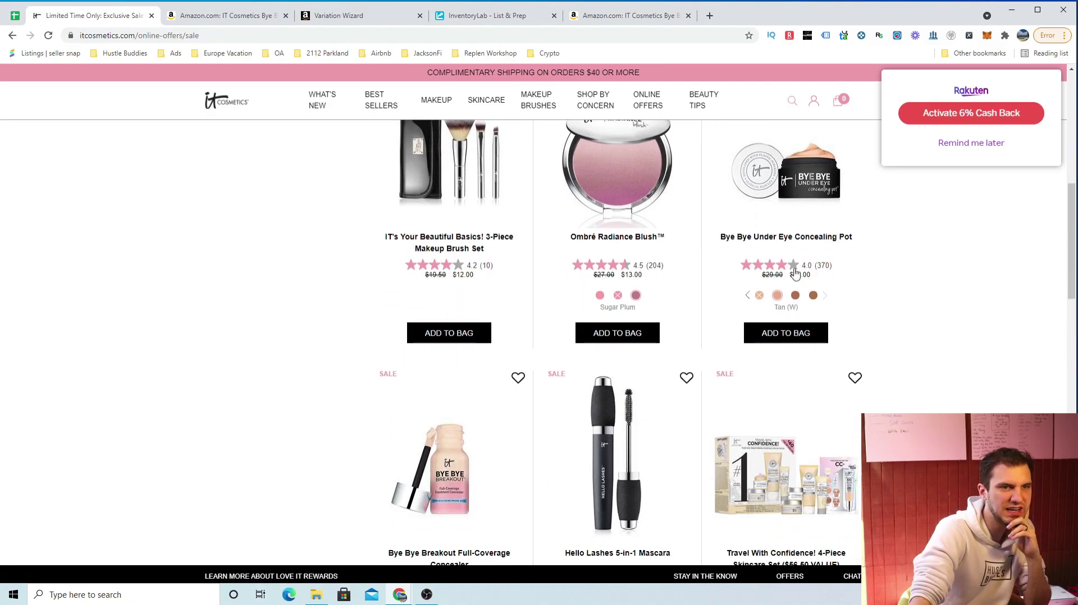
pyautogui.scroll(-2, 340, 444)
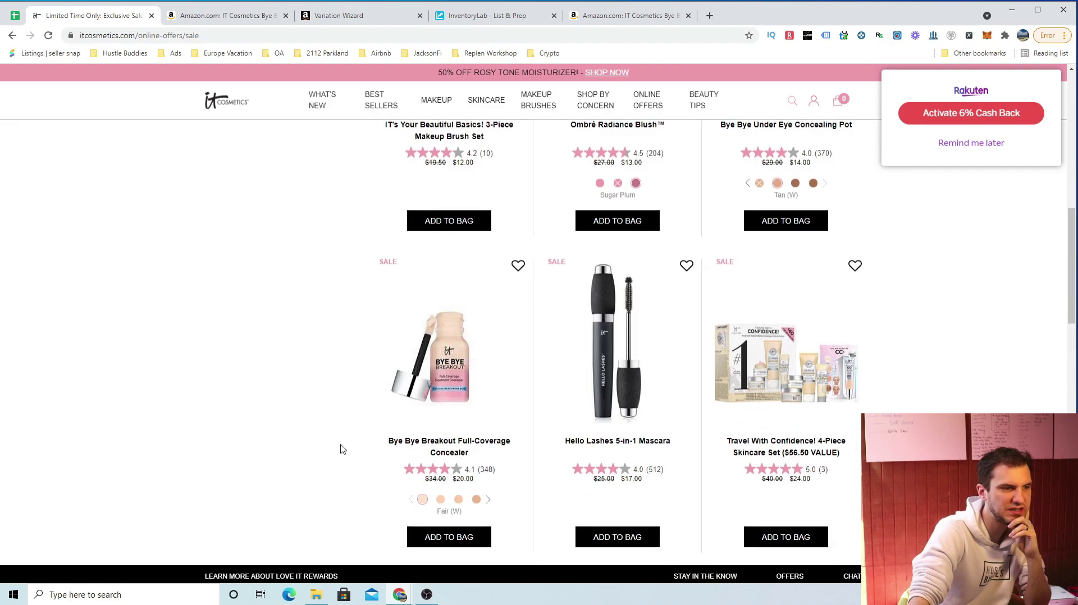
pyautogui.scroll(6, 528, 378)
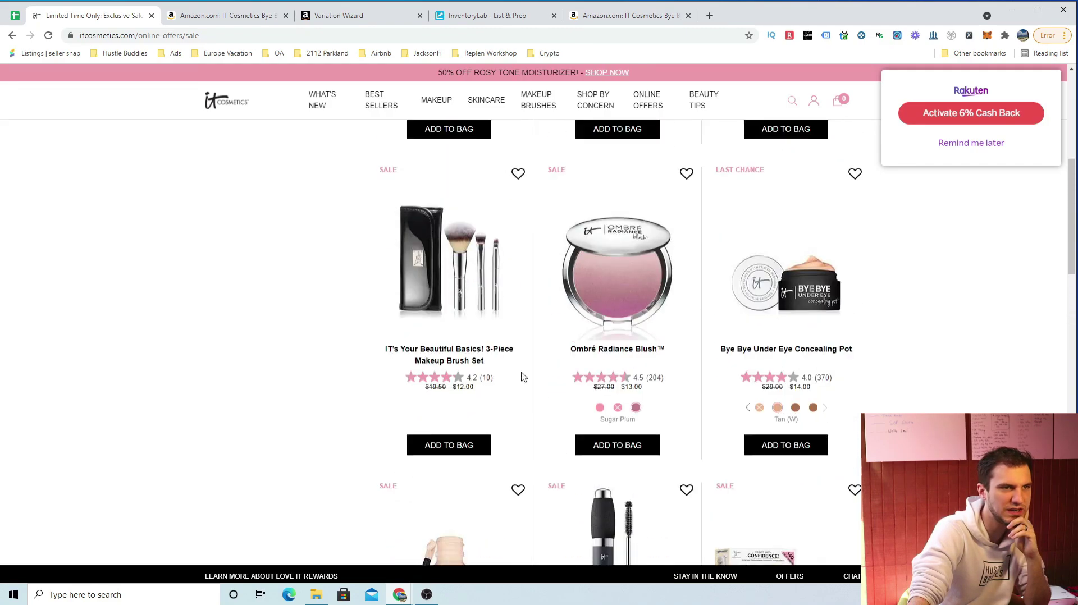
pyautogui.scroll(3, 528, 377)
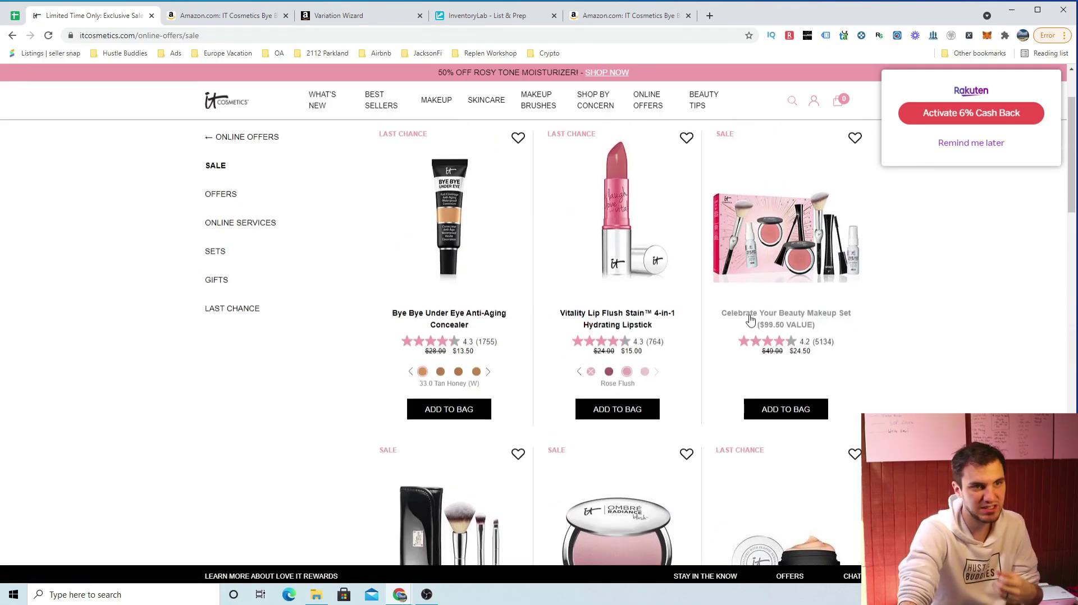
# Step: Copy the name "Celebrate Your Beauty Makeup Set" from the sale page, search all of Amazon for it and scan the results for a match
pyautogui.moveTo(720, 314); pyautogui.dragTo(858, 318)
pyautogui.hotkey('ctrl', 'c')
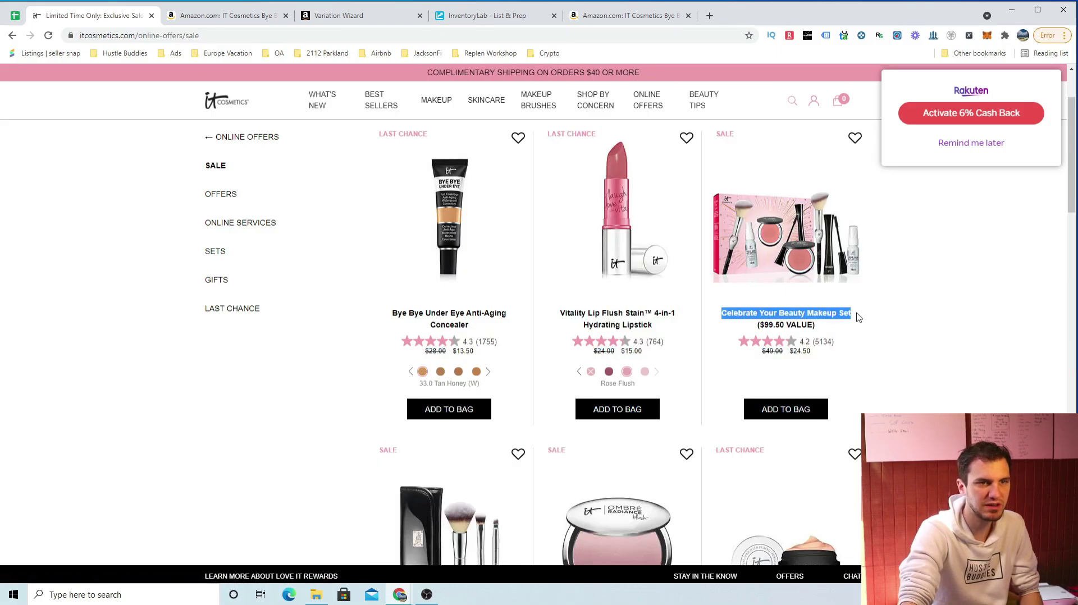
pyautogui.click(223, 16)
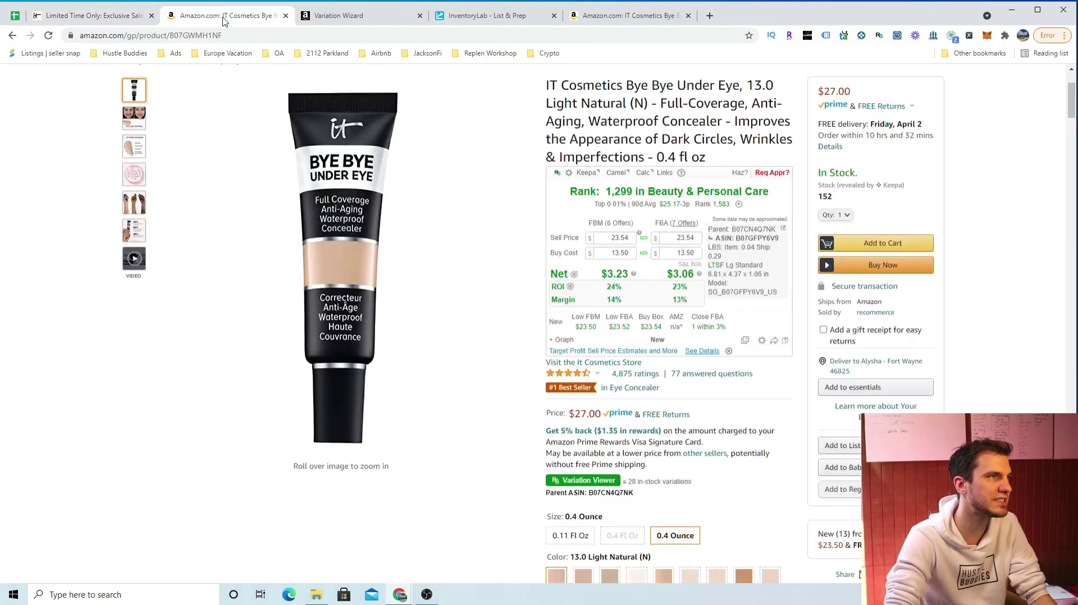
pyautogui.scroll(3, 287, 140)
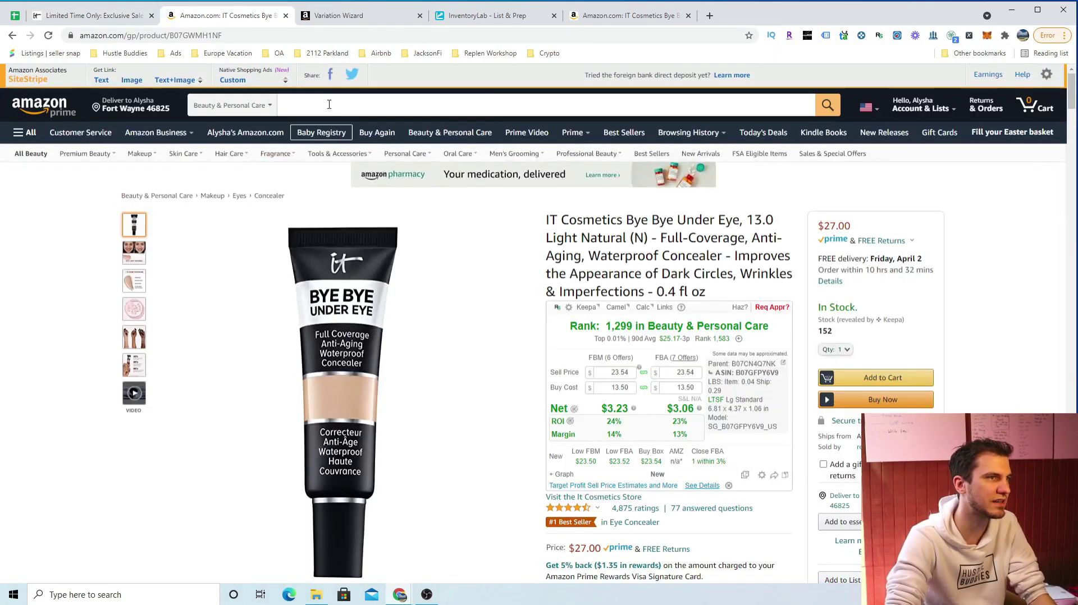
pyautogui.click(210, 35)
pyautogui.write('a')
pyautogui.press('Return')
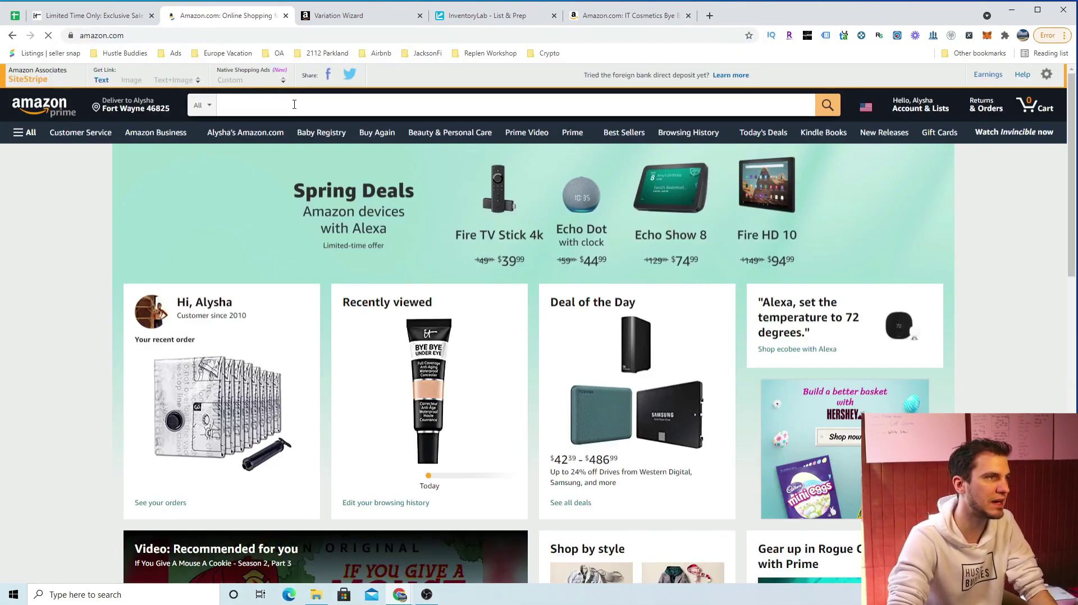
pyautogui.click(294, 104)
pyautogui.hotkey('ctrl', 'v')
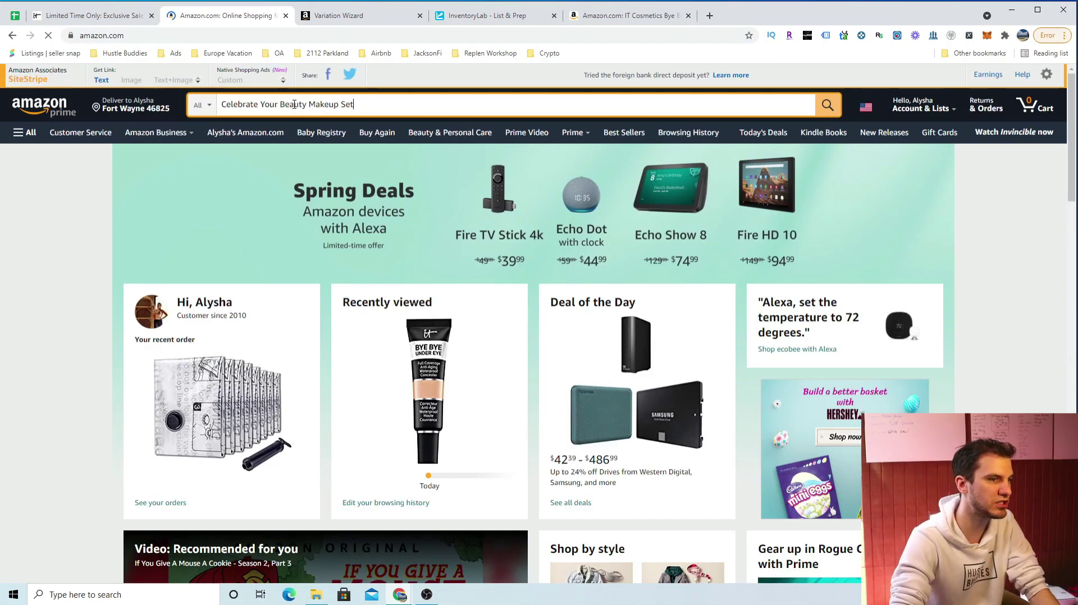
pyautogui.press('Return')
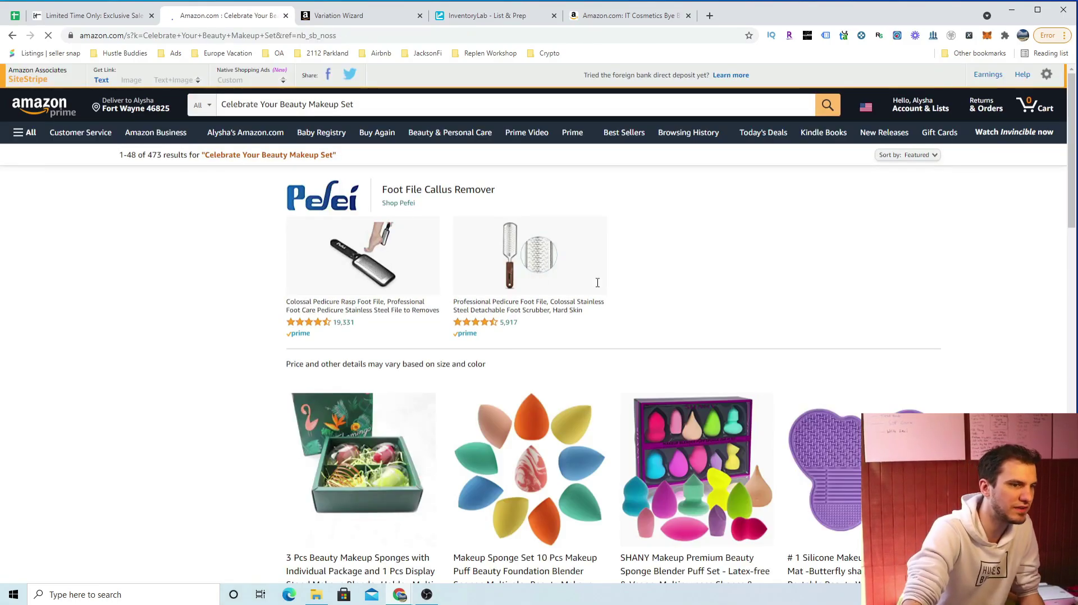
pyautogui.scroll(-8, 603, 275)
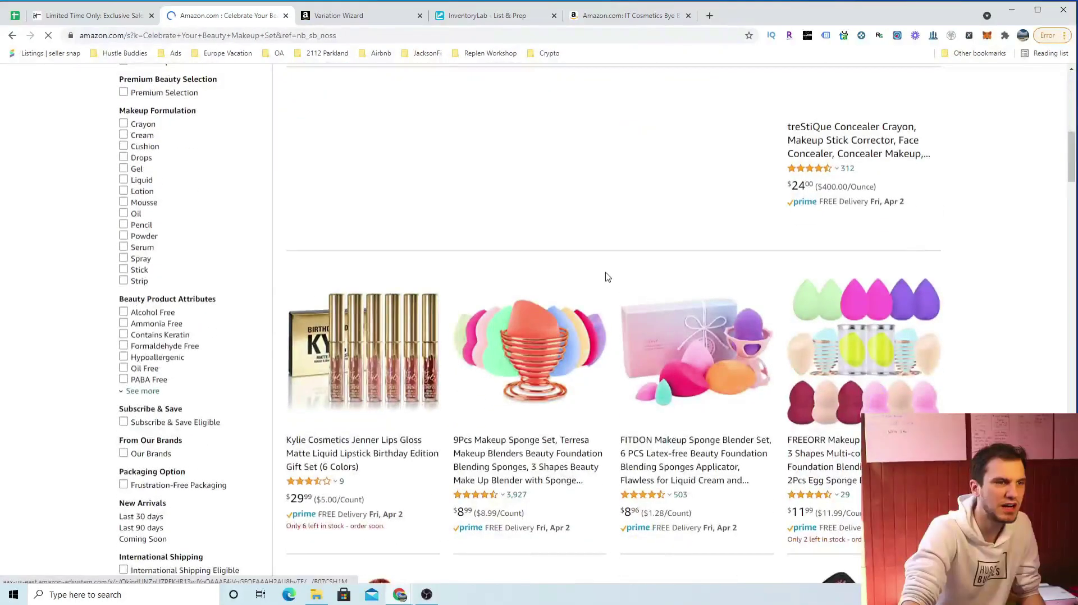
pyautogui.scroll(10, 605, 277)
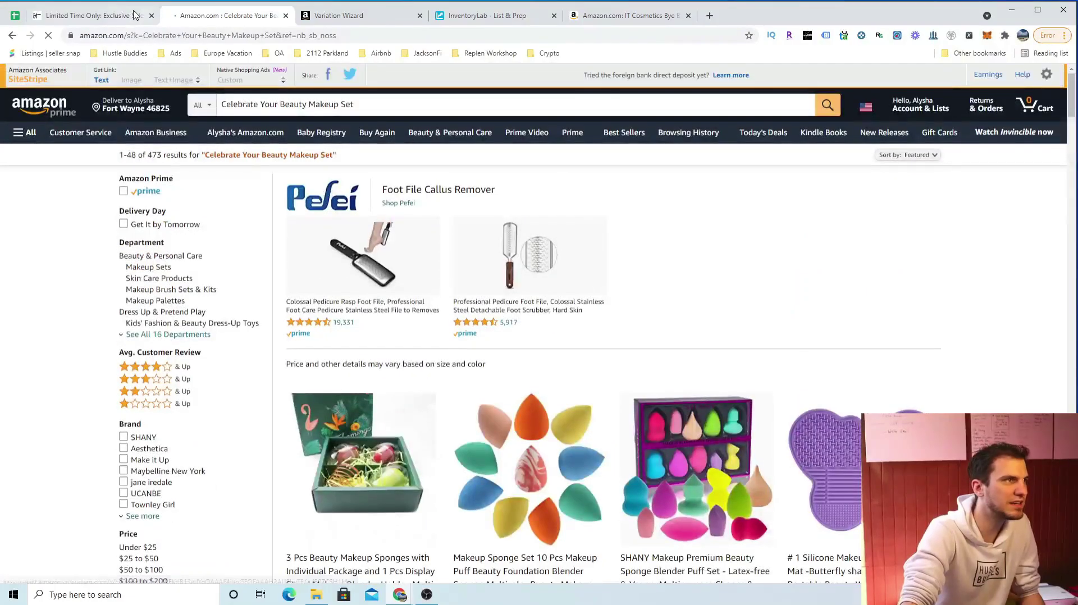
# Step: Copy the name "Vitality Lip Flush Stain™ 4-in-1 Hydrating Lipstick" from the sale page and search Amazon for it
pyautogui.click(112, 20)
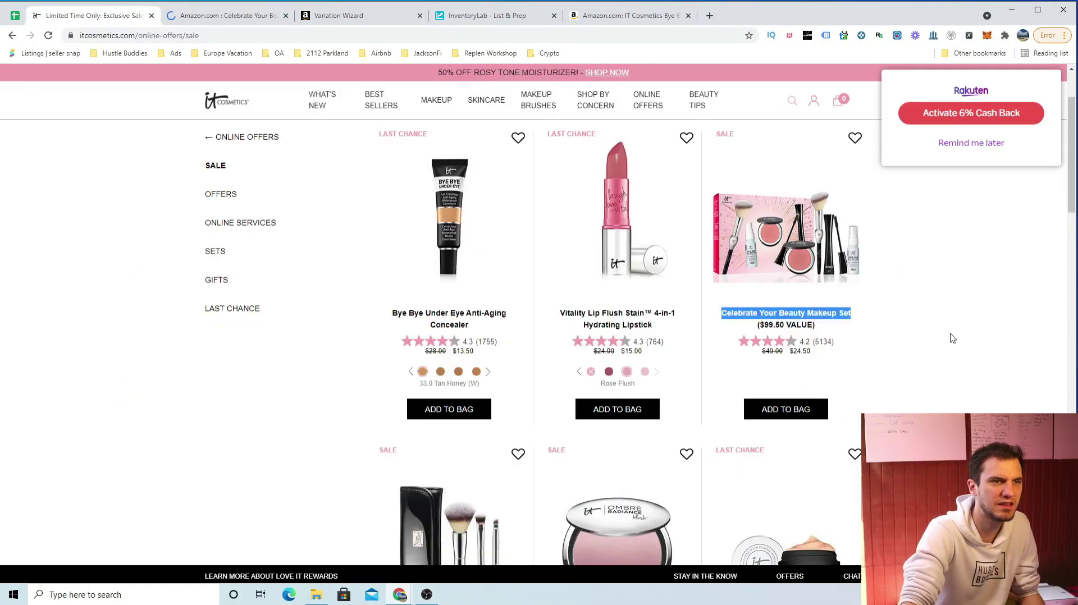
pyautogui.scroll(-2, 953, 339)
pyautogui.moveTo(560, 201); pyautogui.dragTo(654, 213)
pyautogui.hotkey('ctrl', 'c')
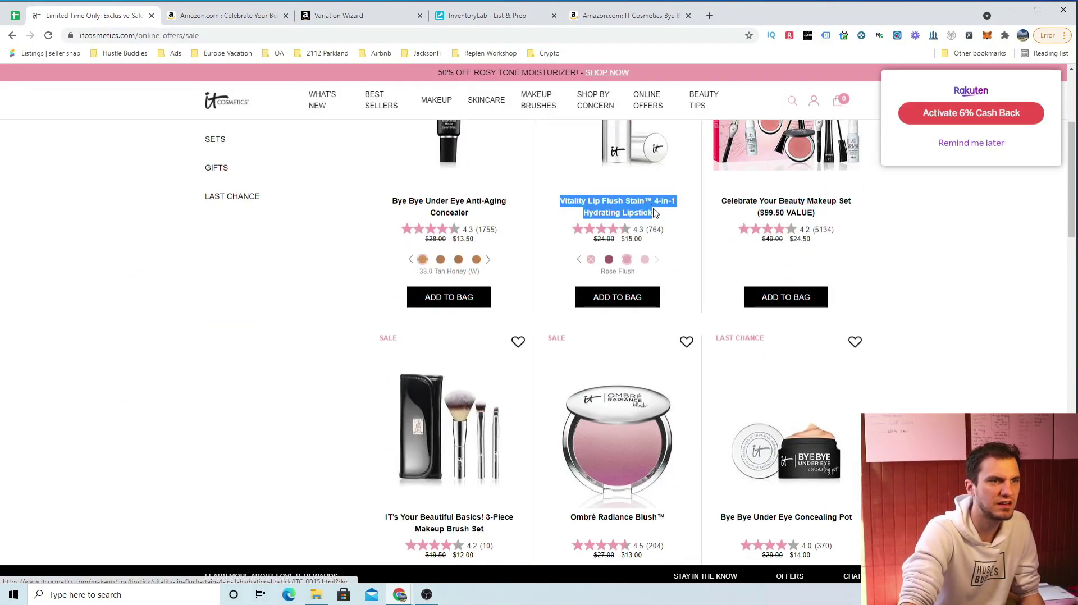
pyautogui.click(224, 16)
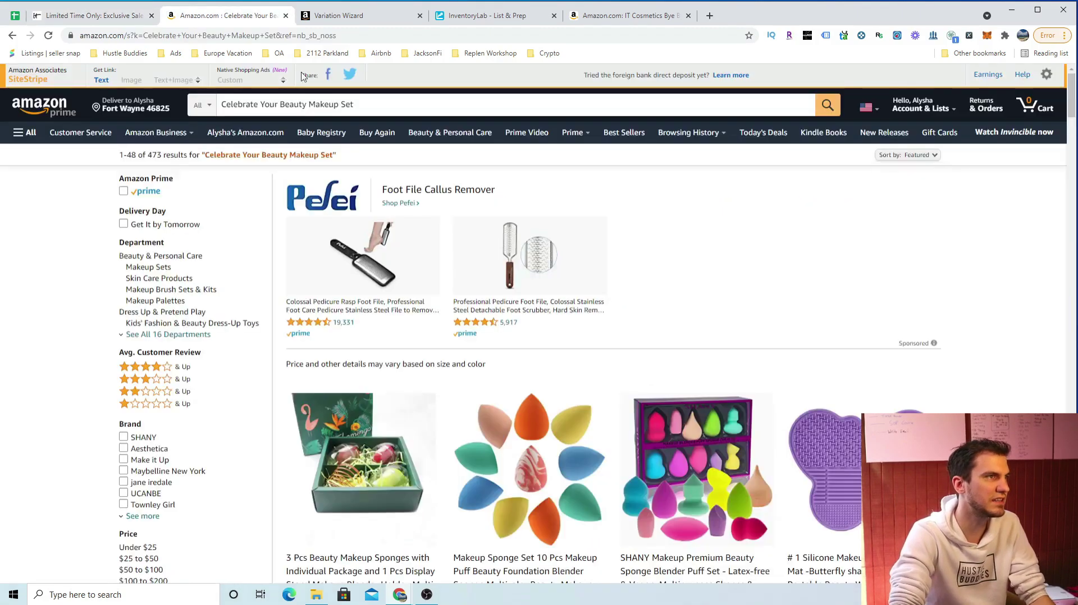
pyautogui.tripleClick(327, 104)
pyautogui.hotkey('ctrl', 'v')
pyautogui.press('Return')
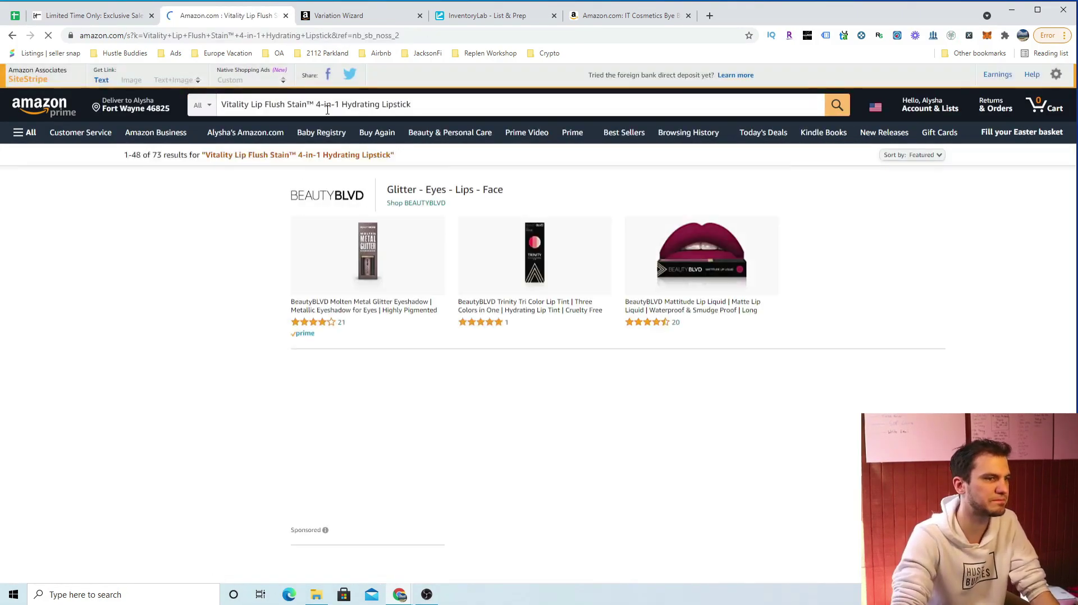
# Step: Compare the IT Cosmetics Vitality Lip Flush lipsticks in the Amazon results with the lipstick's sale price and shades
pyautogui.click(87, 17)
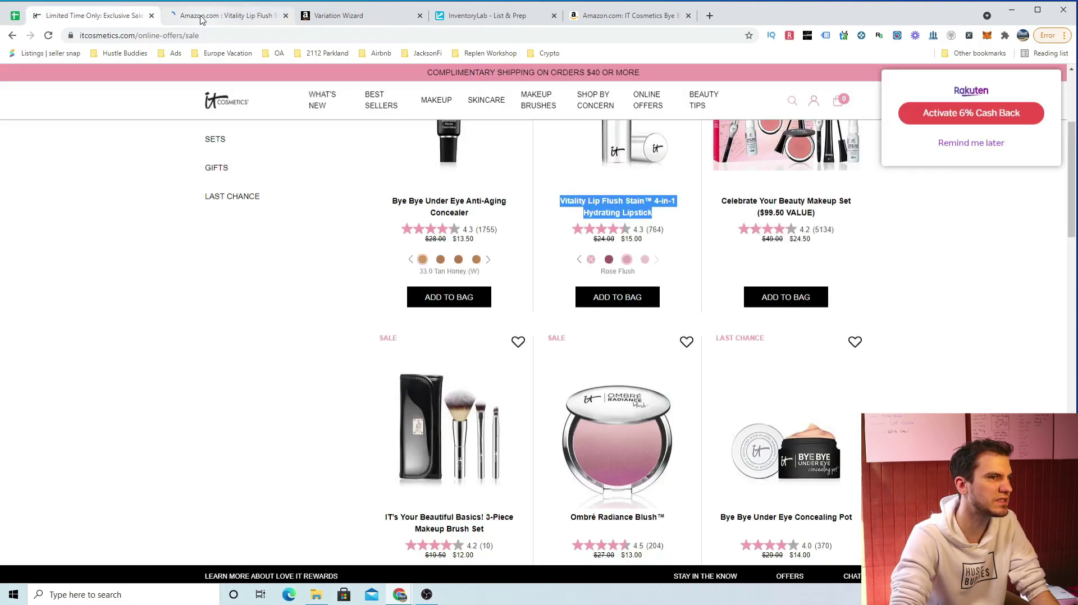
pyautogui.click(202, 17)
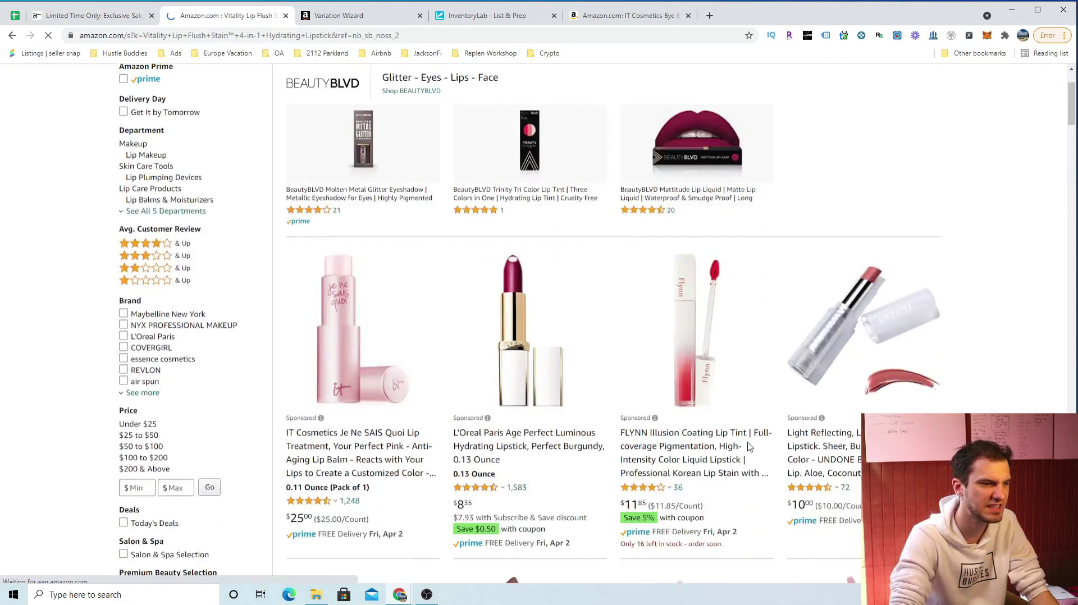
pyautogui.scroll(-4, 590, 441)
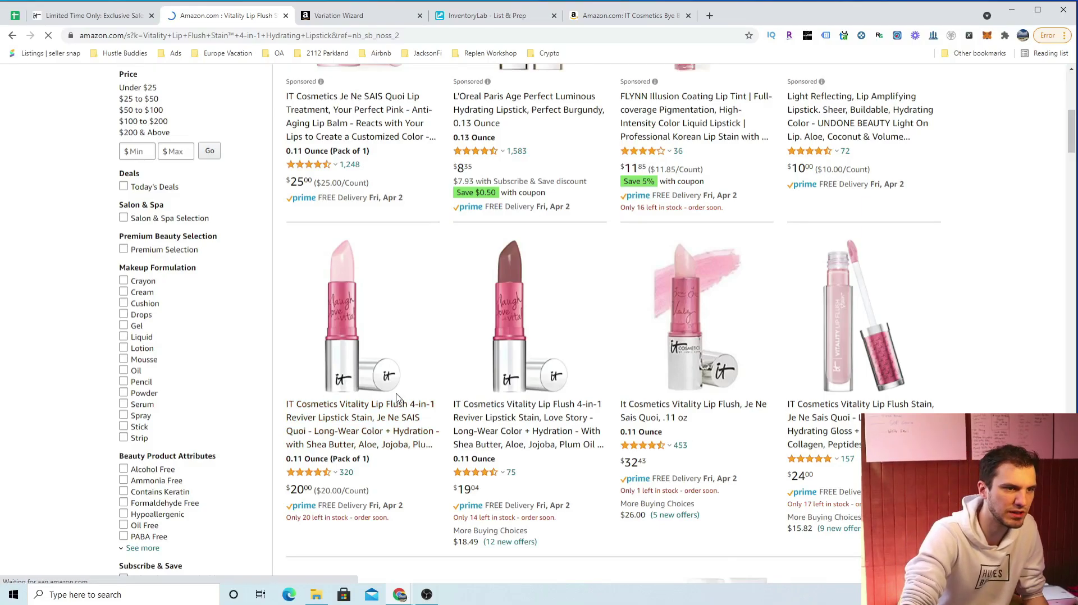
pyautogui.scroll(-1, 214, 235)
pyautogui.click(115, 16)
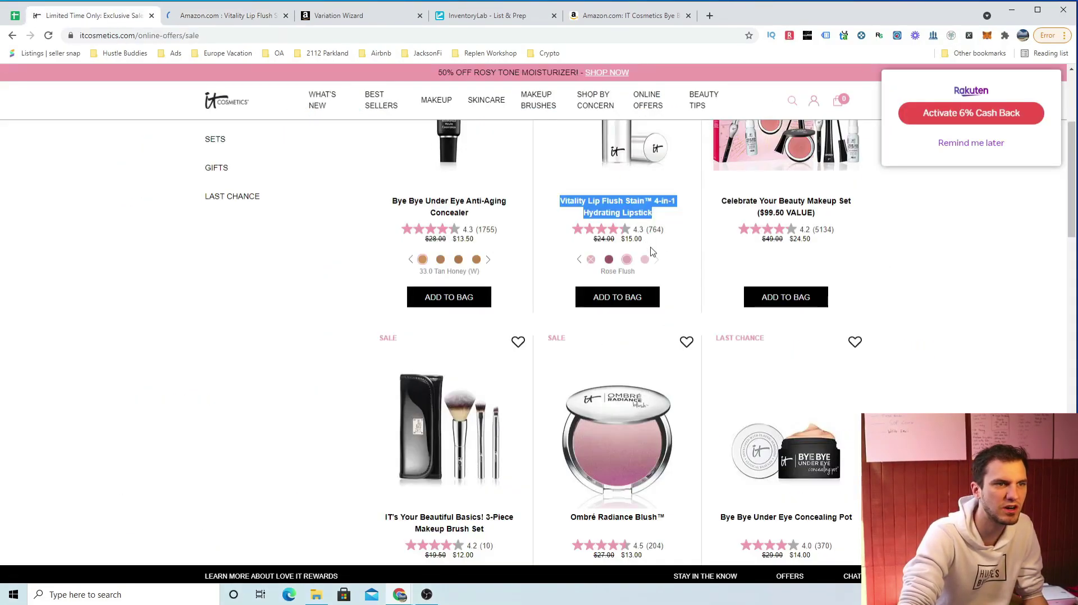
pyautogui.click(219, 15)
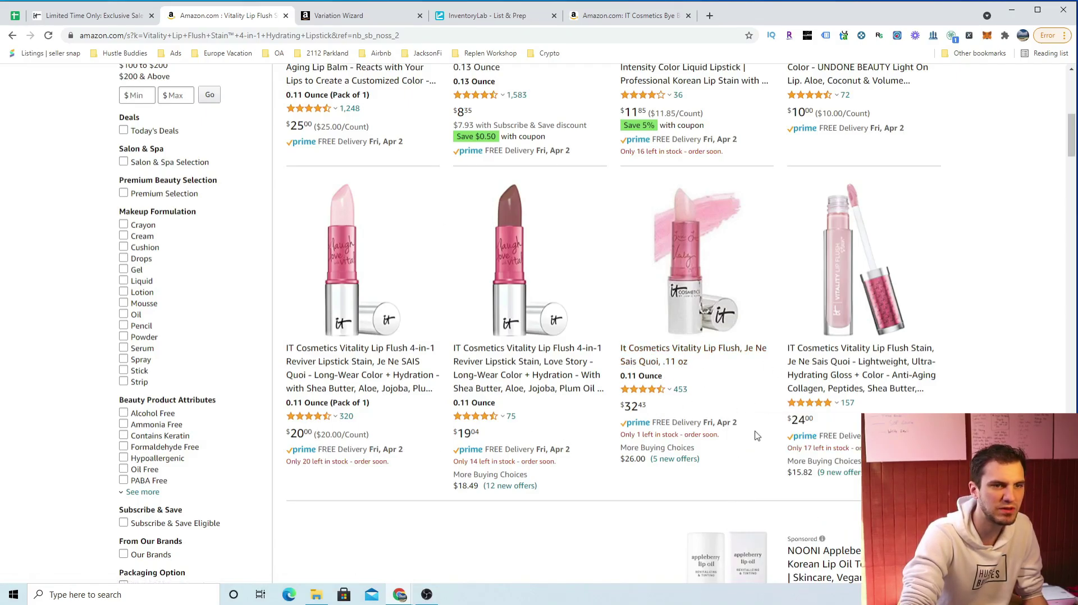
pyautogui.scroll(-1, 737, 401)
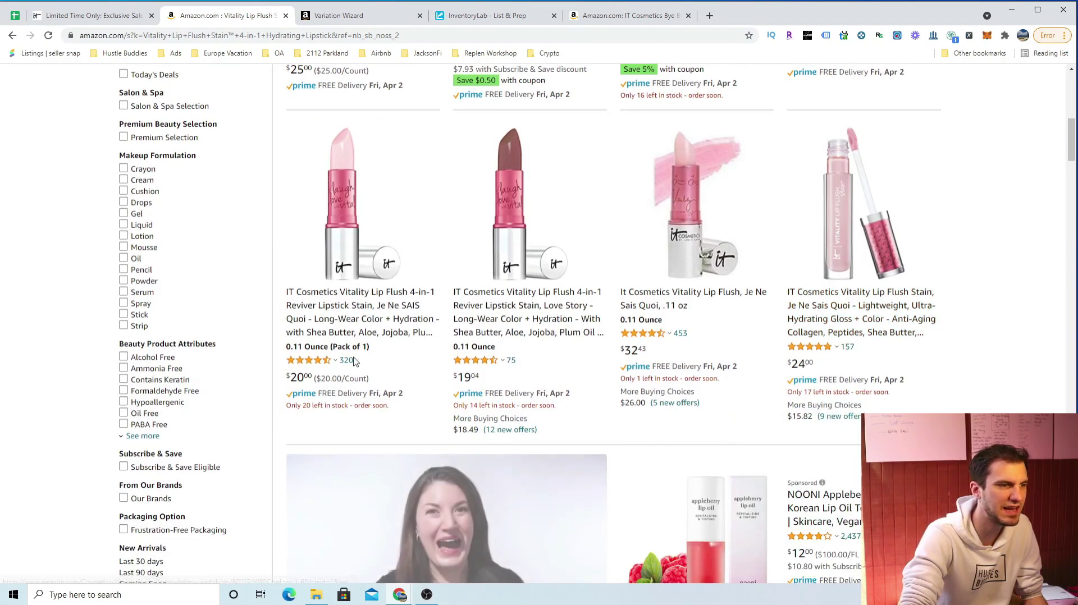
pyautogui.moveTo(564, 331)
pyautogui.scroll(-9, 563, 332)
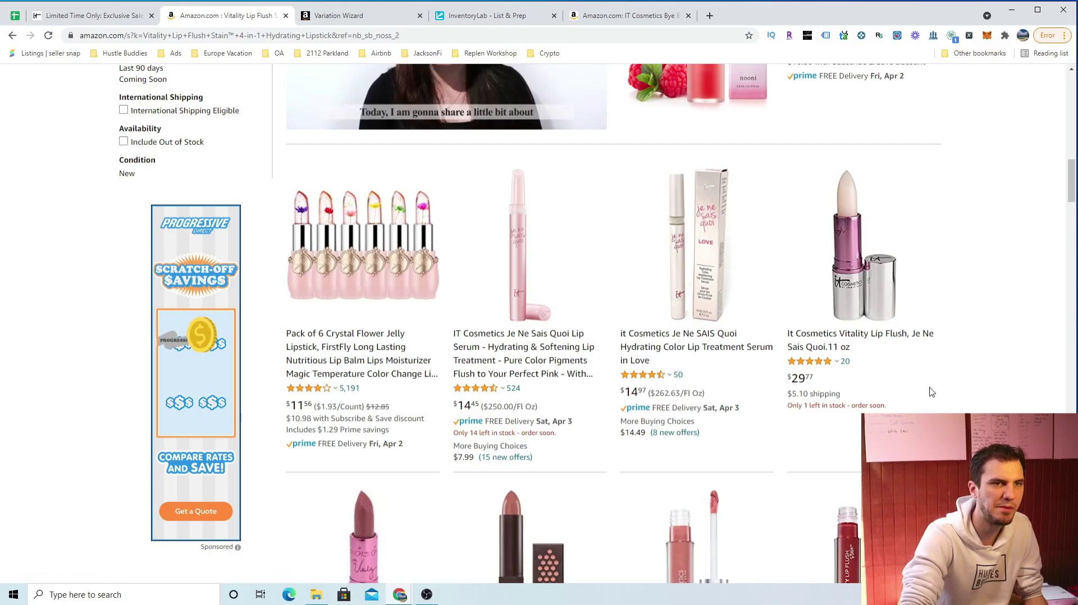
pyautogui.scroll(4, 815, 348)
# Step: Return to the IT Cosmetics sale page and select the Je Ne Sais Quoi shade of the Vitality Lip Flush Stain lipstick
pyautogui.hotkey('ctrl', 'shift', 'Tab')
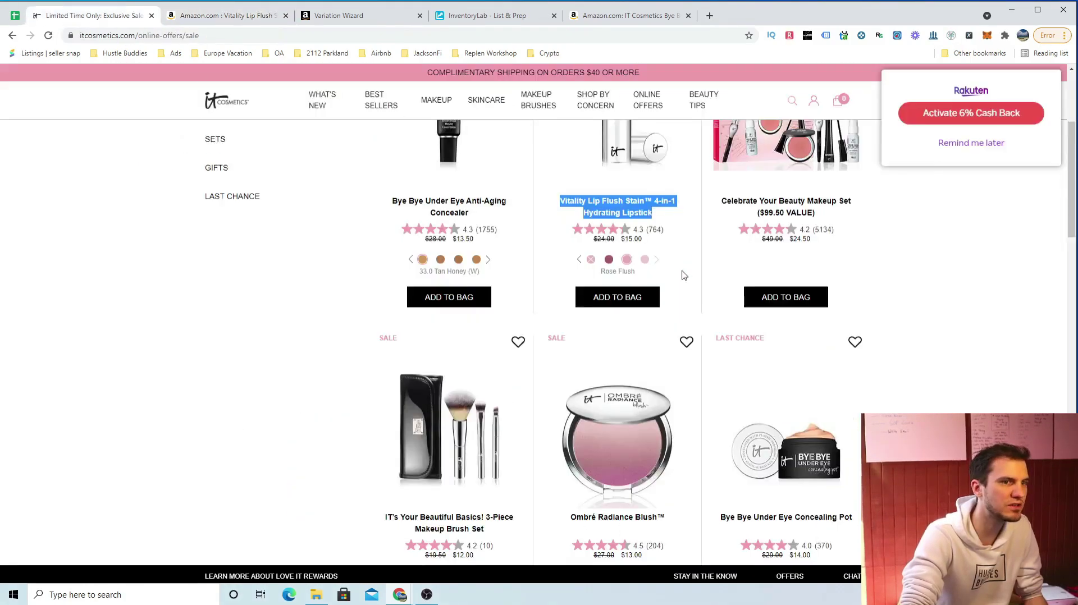
pyautogui.click(644, 265)
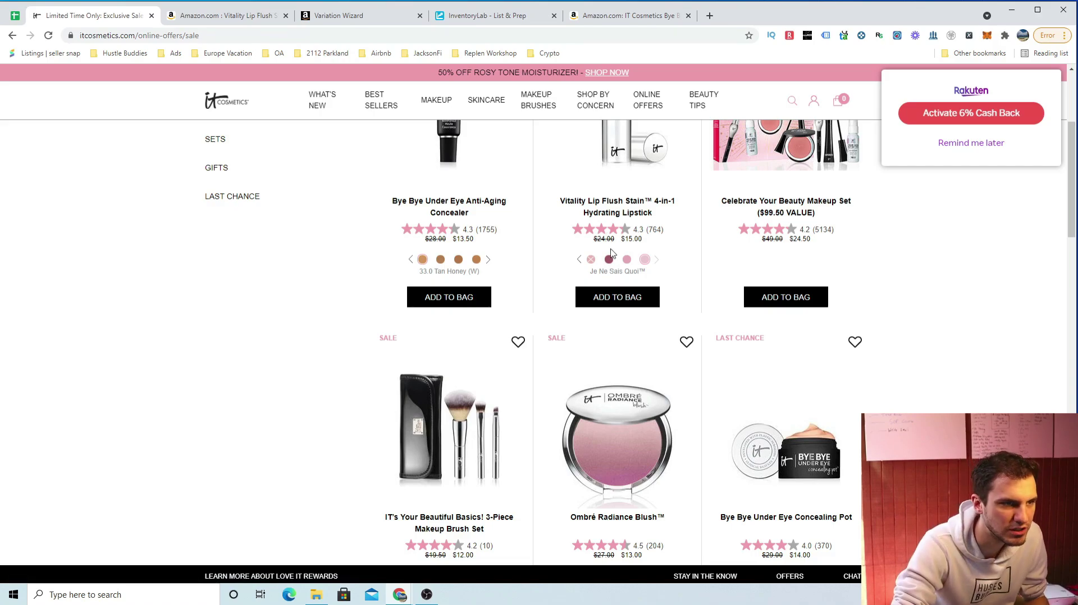
# Step: Return to the Amazon results and open the listing for It Cosmetics Vitality Lip Flush, Je Ne Sais Quoi, .11 oz
pyautogui.scroll(3, 618, 263)
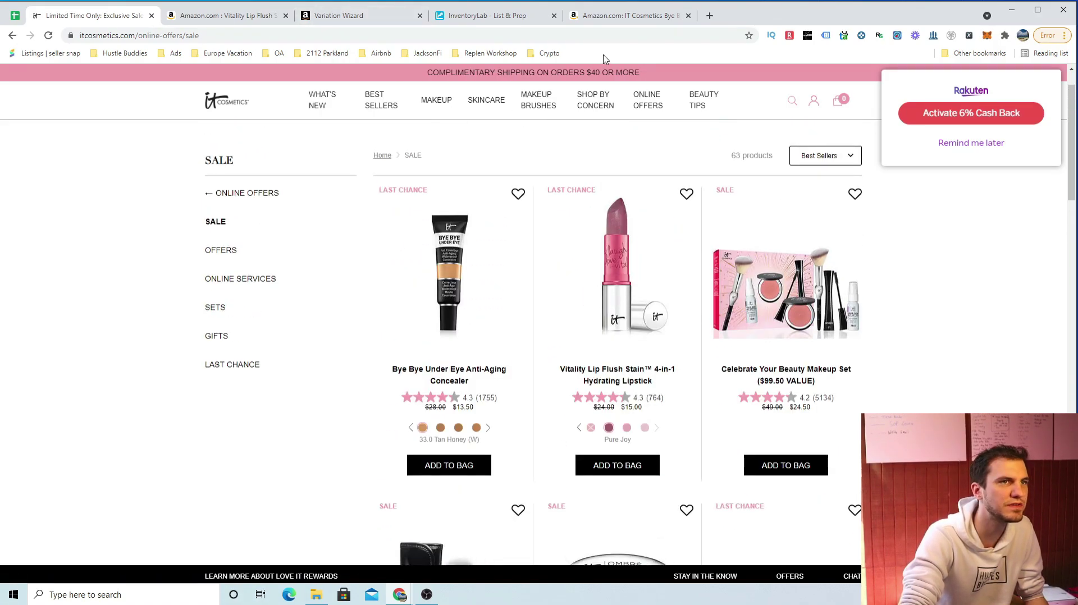
pyautogui.click(606, 17)
pyautogui.click(226, 15)
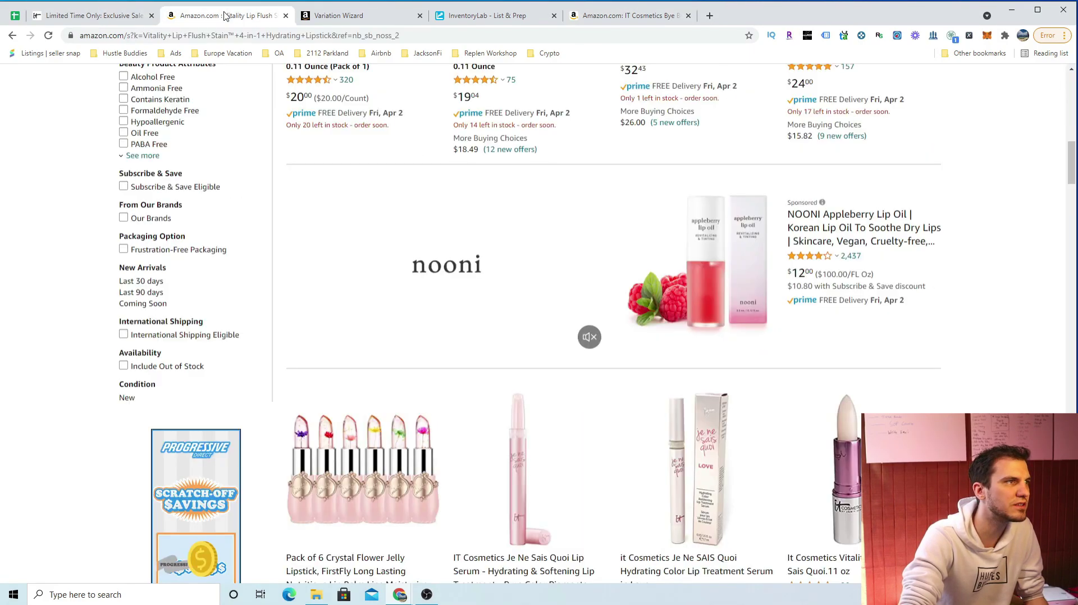
pyautogui.scroll(4, 730, 336)
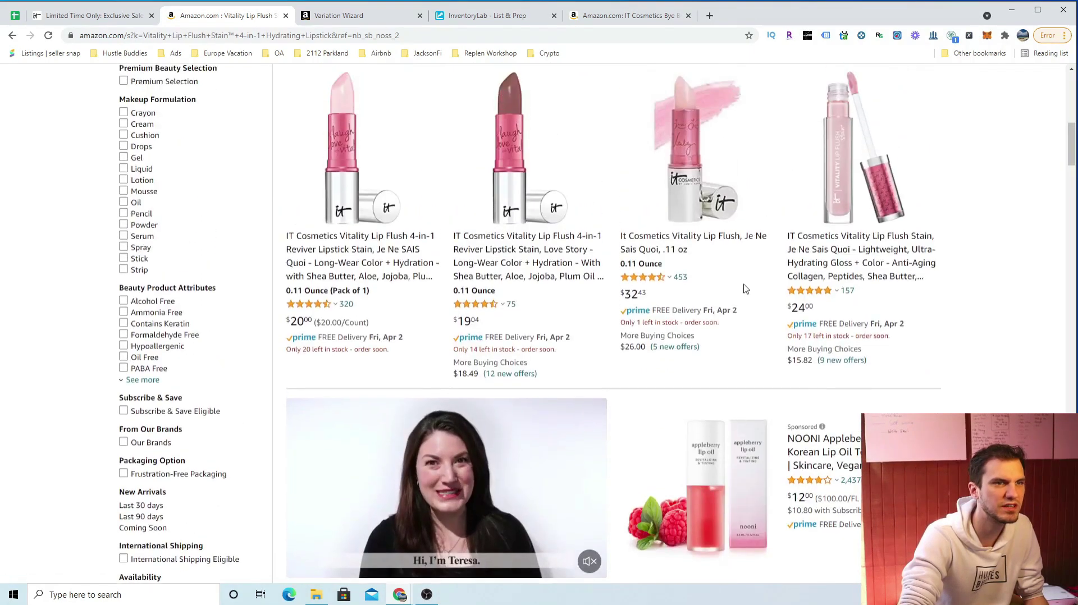
pyautogui.click(673, 242)
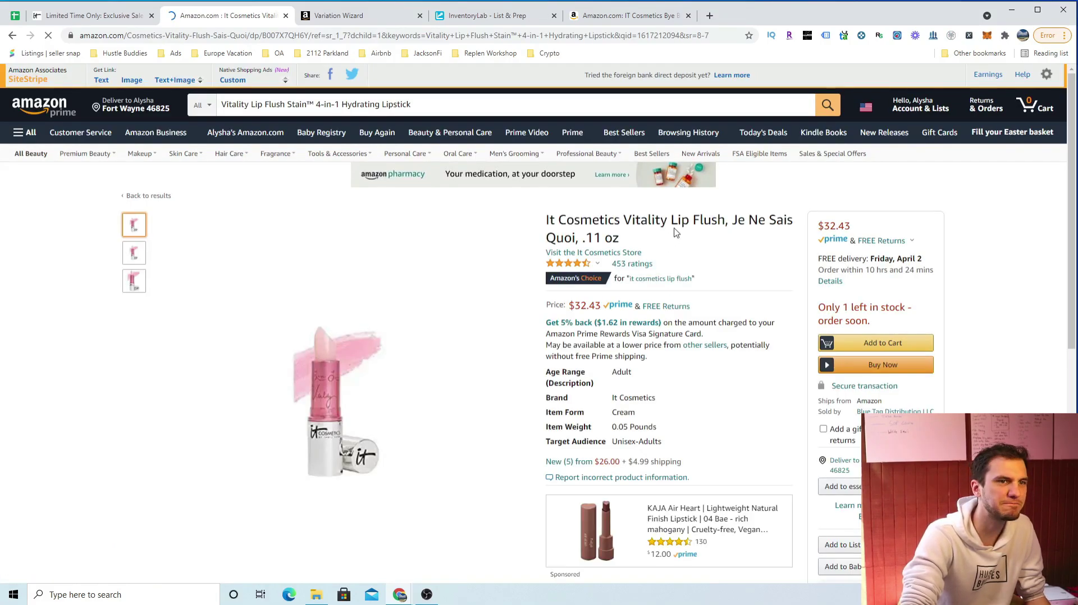
# Step: Open the Vitality Lip Flush Stain lipstick's product page on IT Cosmetics and compare its shade and size with the Amazon listing
pyautogui.click(87, 17)
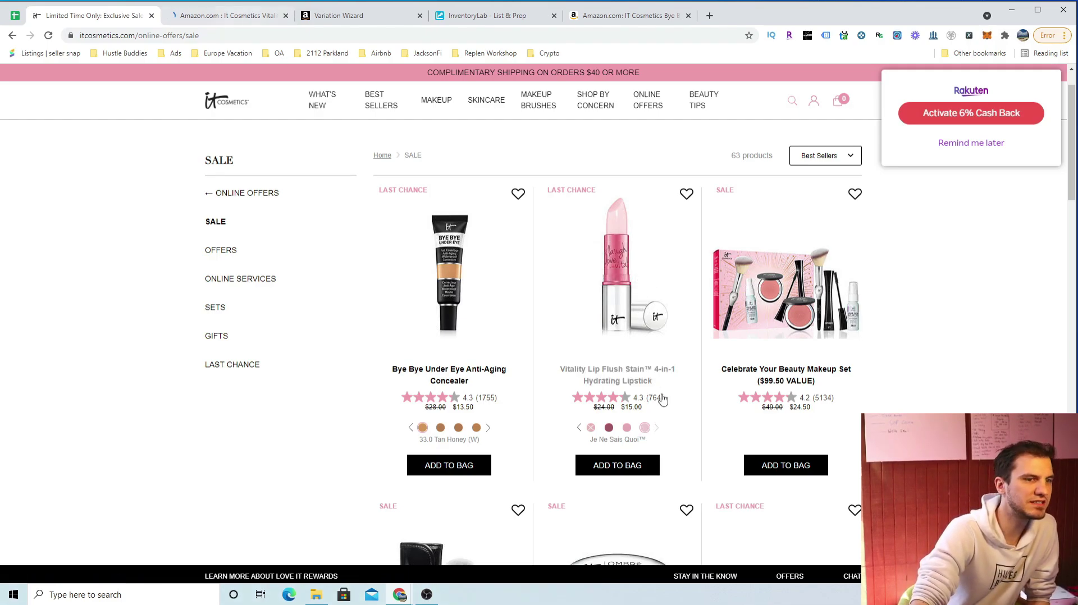
pyautogui.click(625, 383)
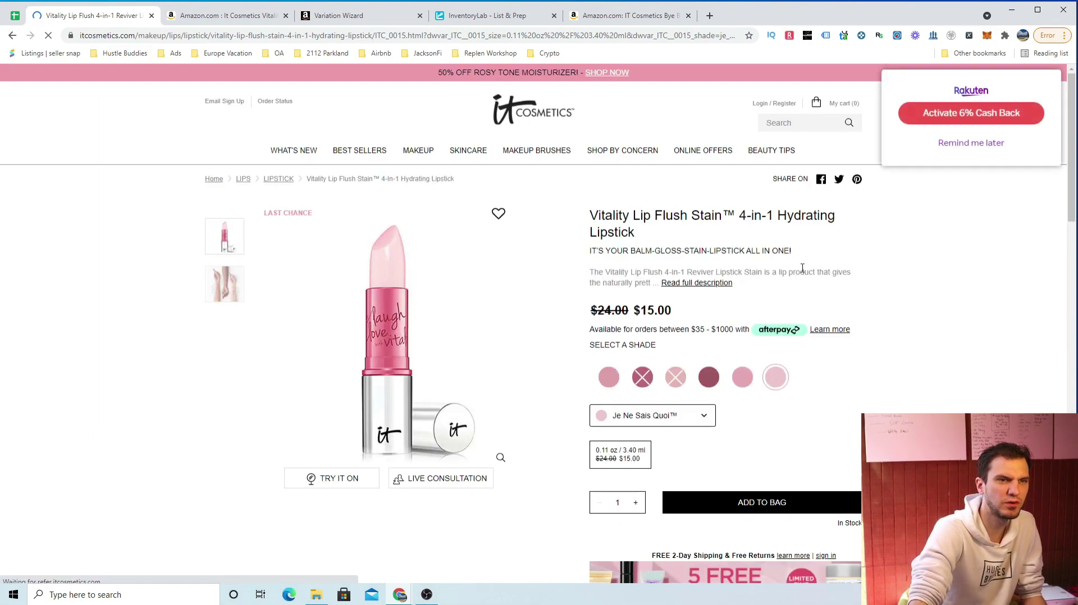
pyautogui.moveTo(682, 383)
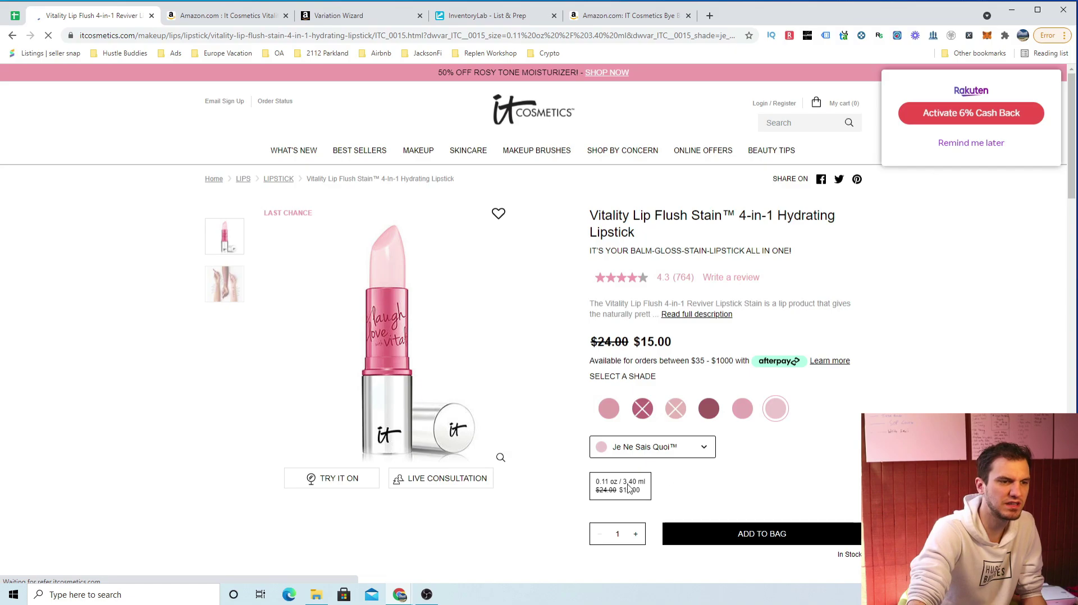
pyautogui.click(202, 15)
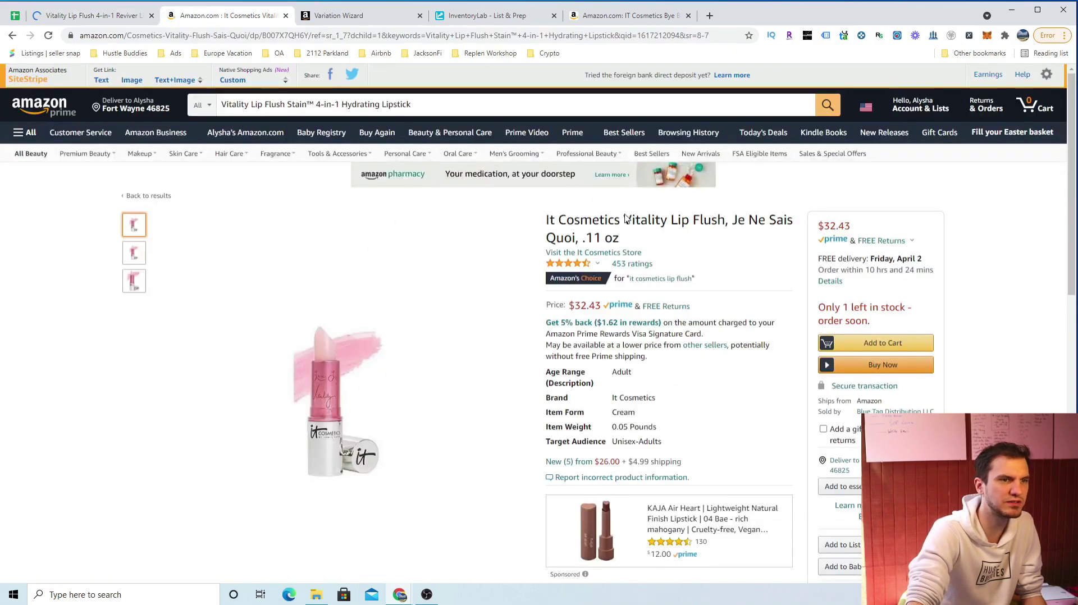
pyautogui.click(111, 17)
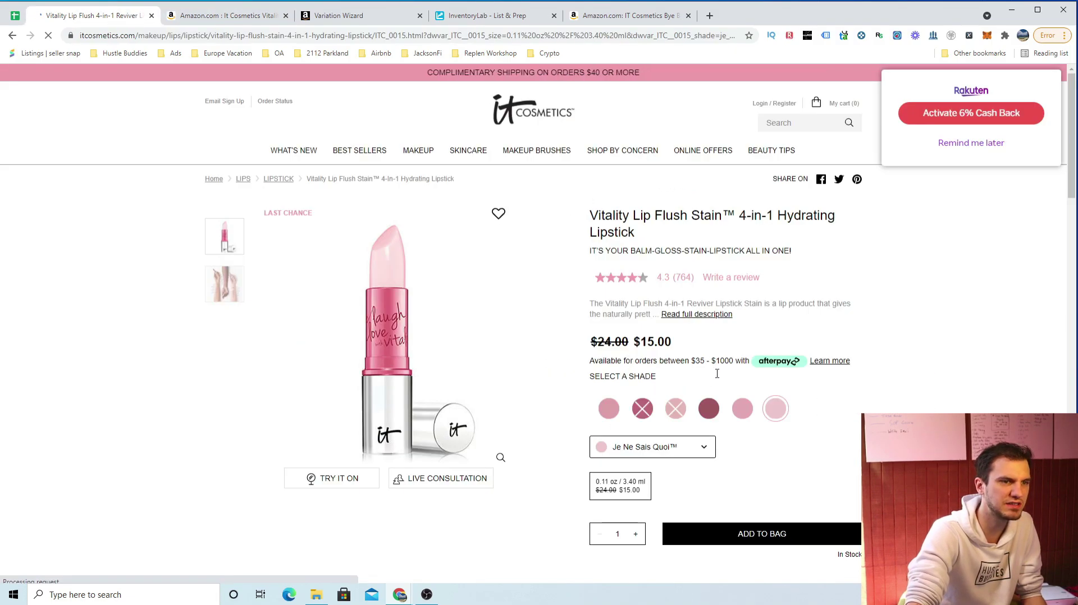
# Step: Set the lipstick's FBA buy cost to $15 on the Amazon listing and check the net proceeds breakdown
pyautogui.click(224, 15)
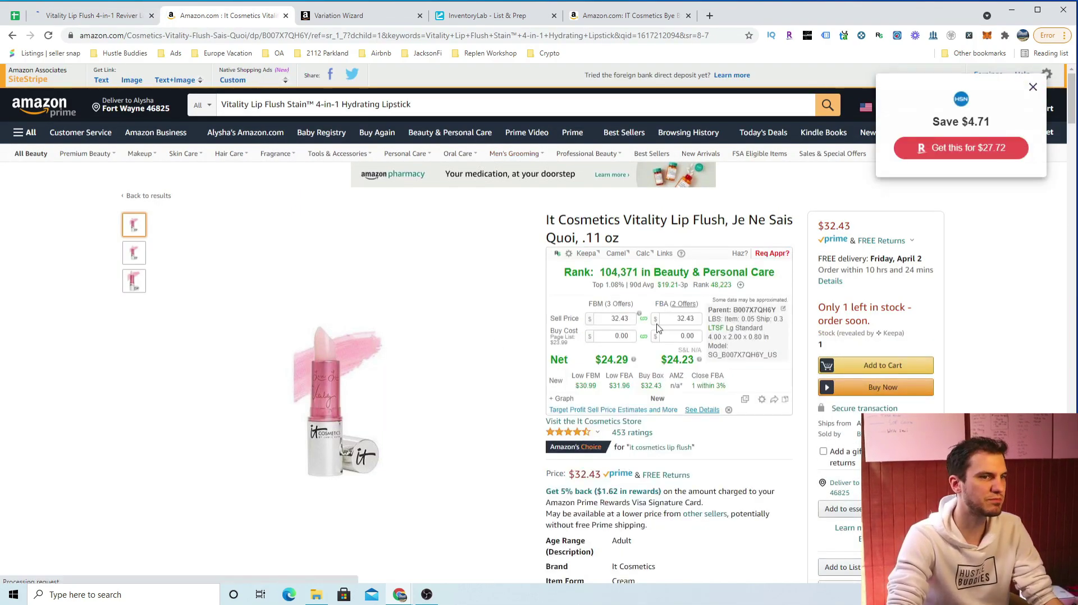
pyautogui.click(685, 337)
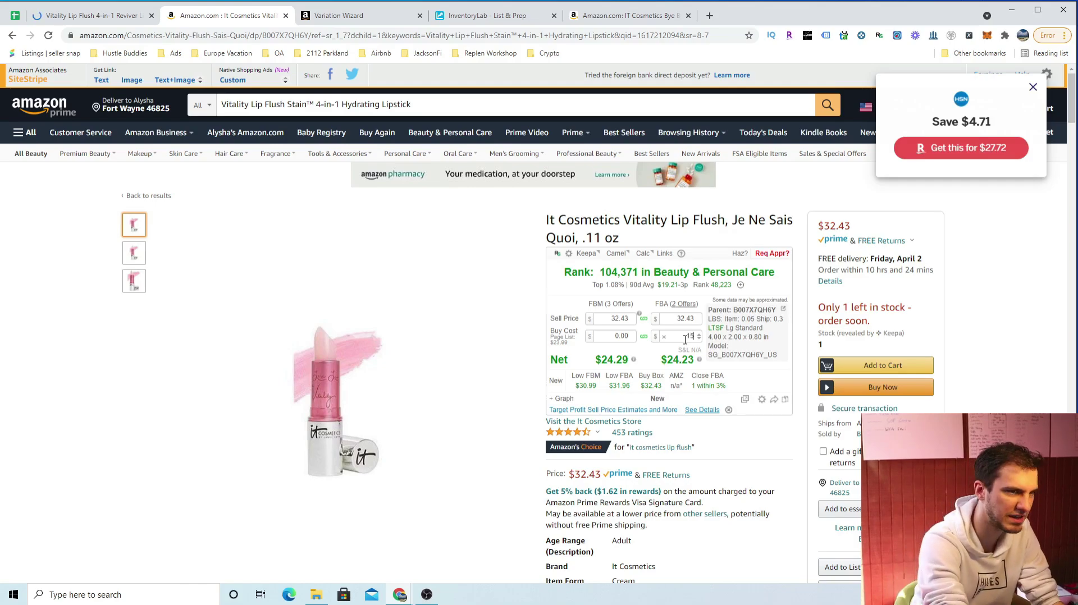
pyautogui.write('15')
pyautogui.click(980, 315)
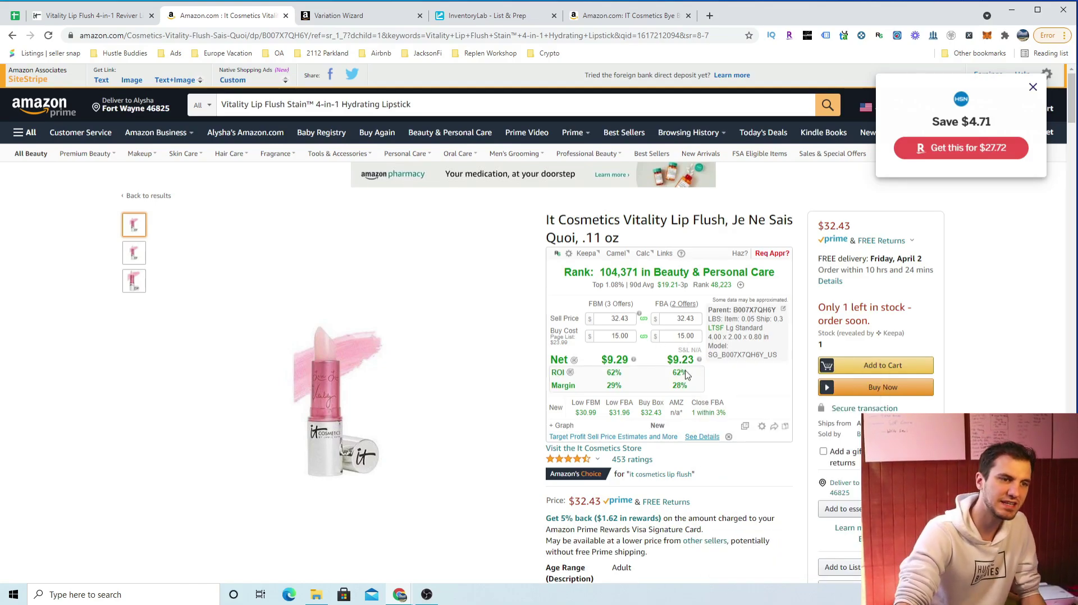
pyautogui.moveTo(680, 362)
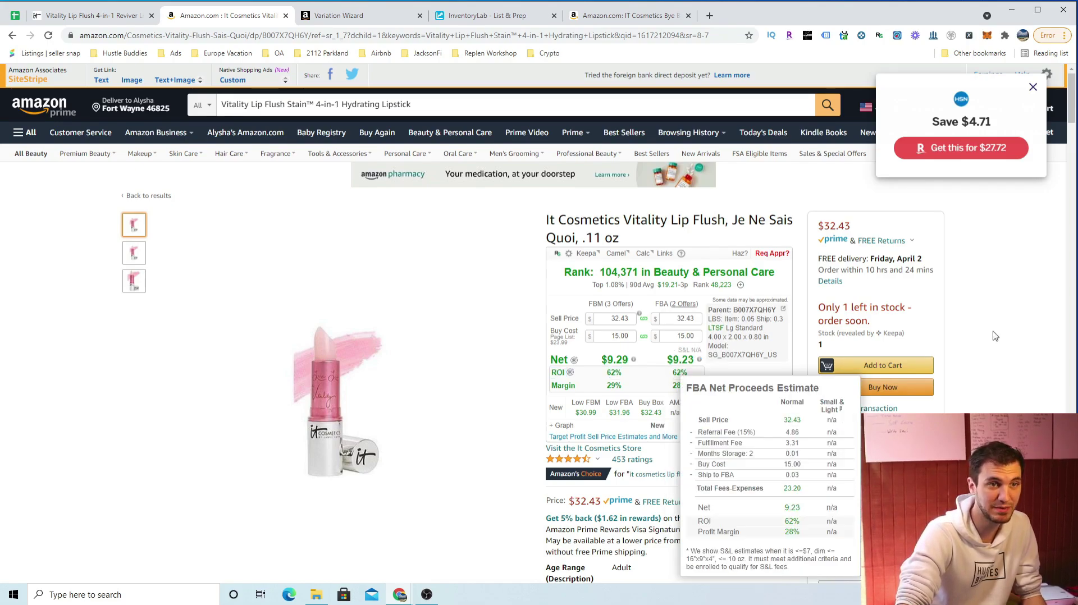
# Step: Check the lipstick's customer ratings and add the review count to the Keepa price history graph
pyautogui.scroll(-3, 995, 335)
pyautogui.scroll(-6, 993, 335)
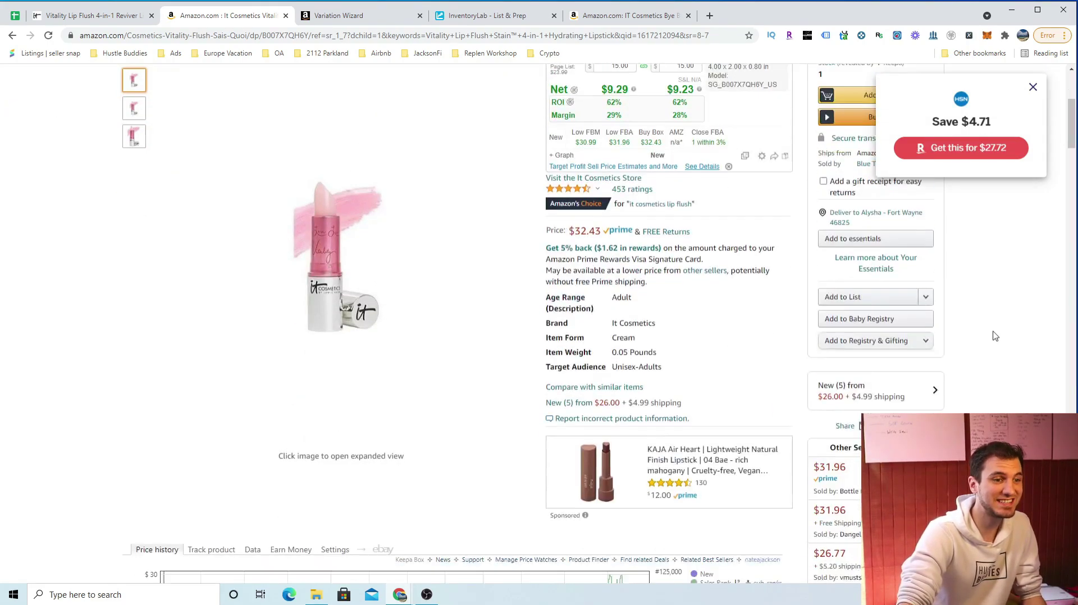
pyautogui.scroll(6, 664, 324)
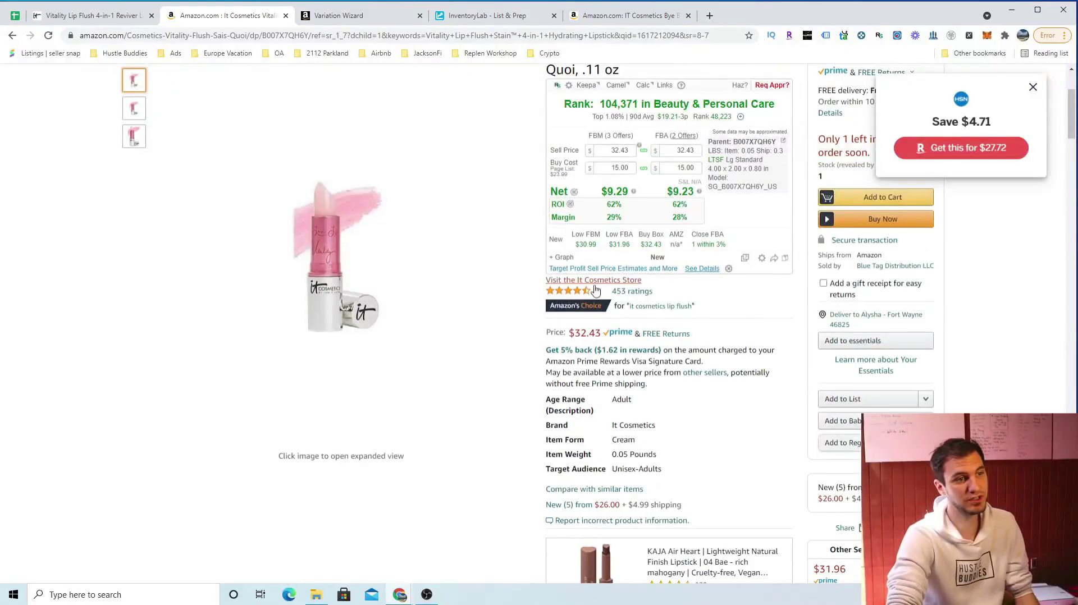
pyautogui.moveTo(590, 292)
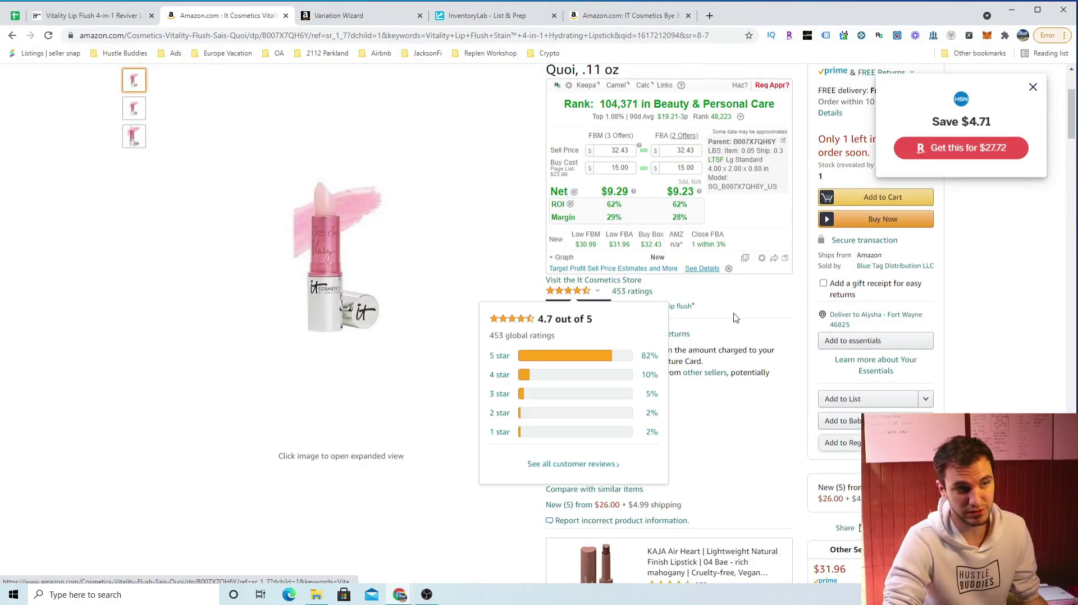
pyautogui.scroll(-6, 682, 325)
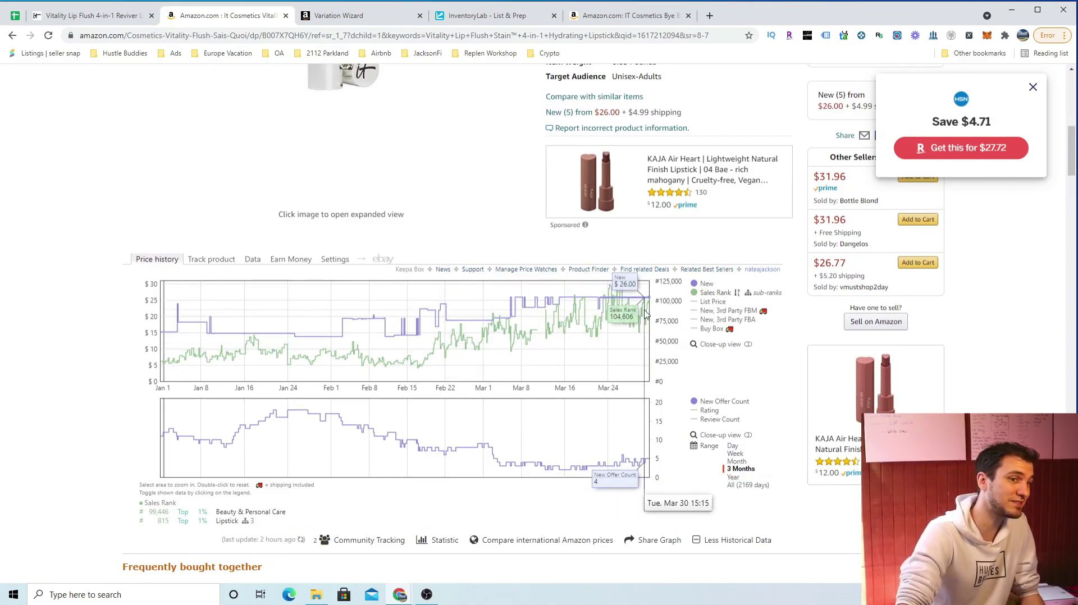
pyautogui.click(718, 421)
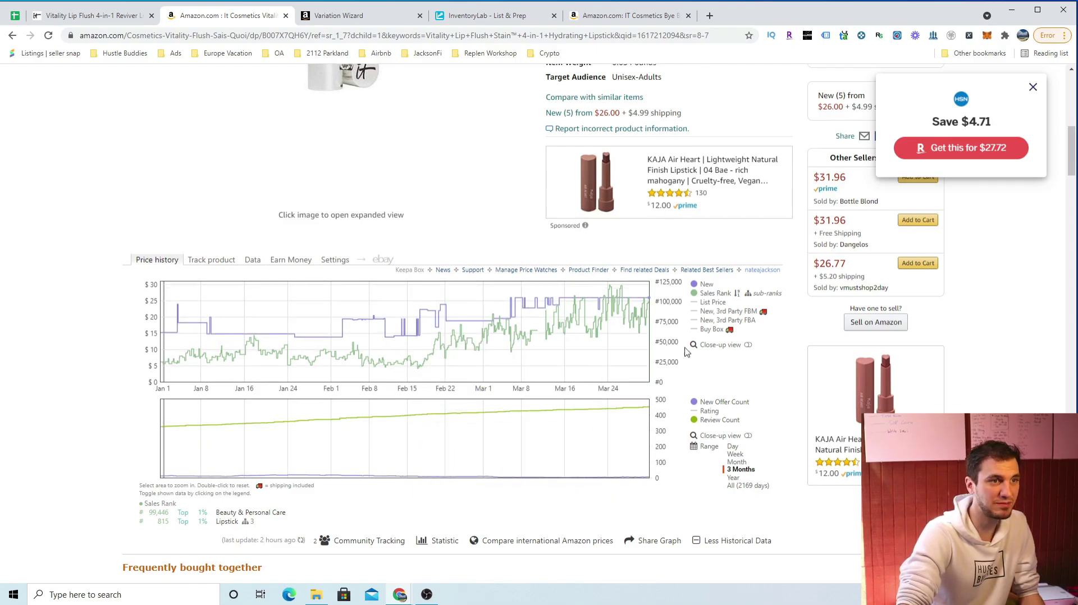
# Step: Examine the lipstick's profit figures, sales rank and review count history on the Amazon listing
pyautogui.scroll(4, 517, 361)
pyautogui.scroll(2, 676, 284)
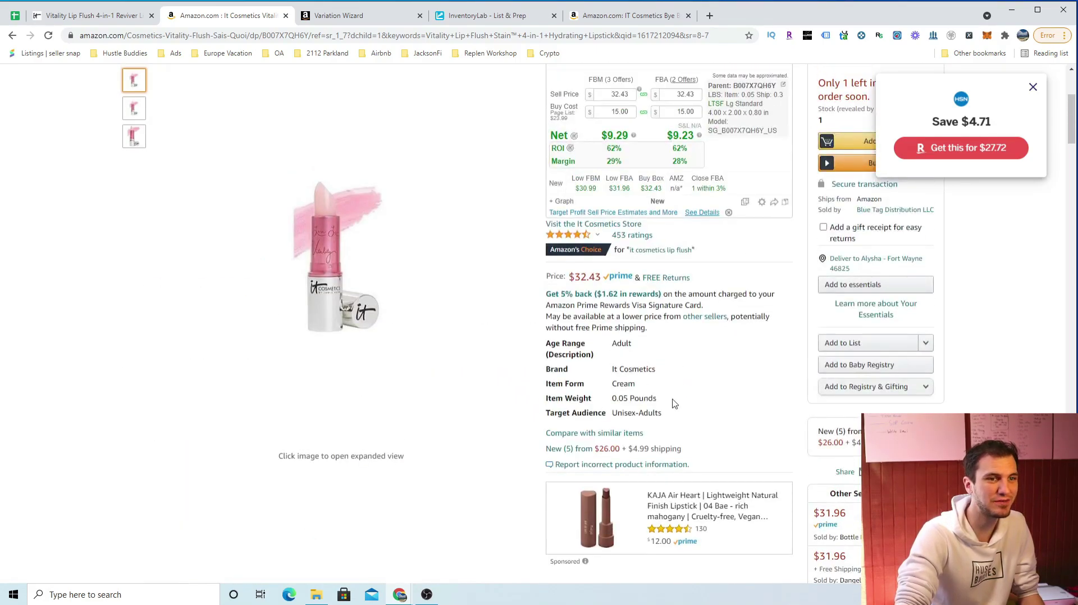
pyautogui.scroll(1, 674, 403)
pyautogui.scroll(1, 730, 356)
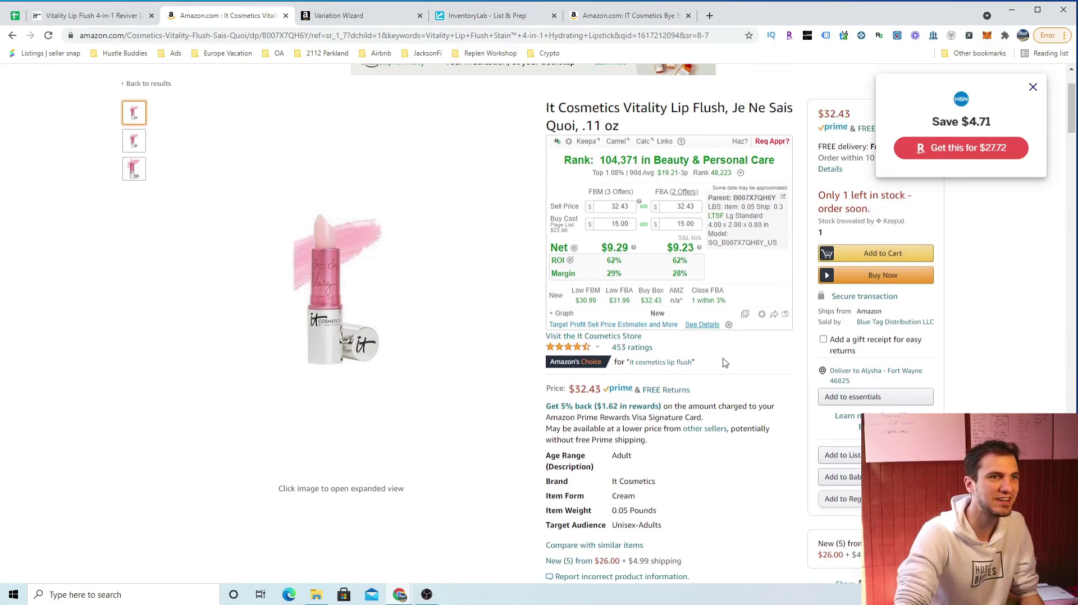
pyautogui.scroll(-6, 702, 387)
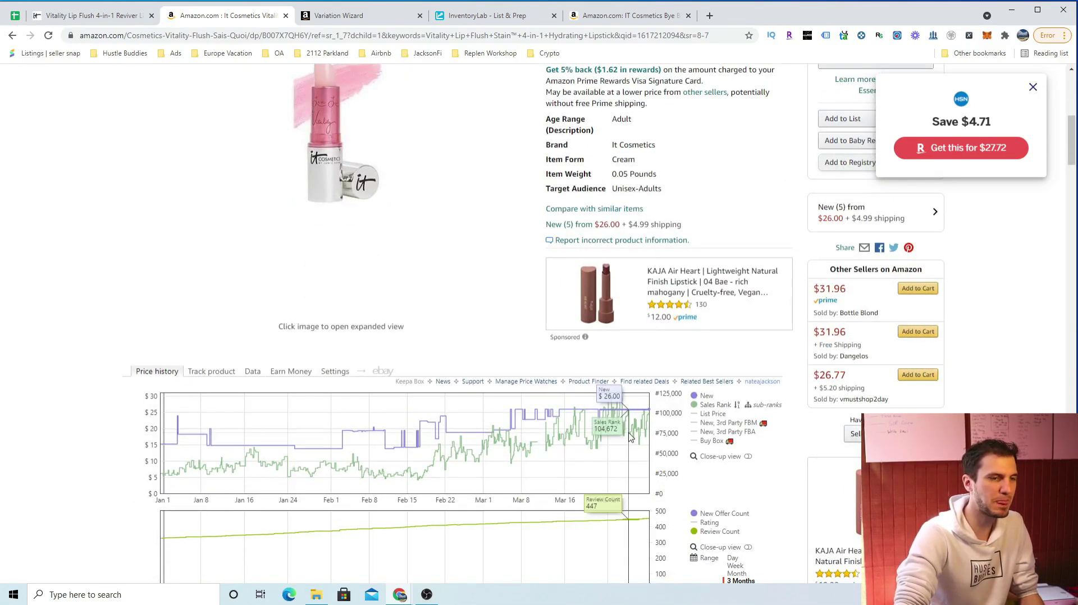
pyautogui.scroll(-3, 617, 450)
pyautogui.scroll(6, 367, 216)
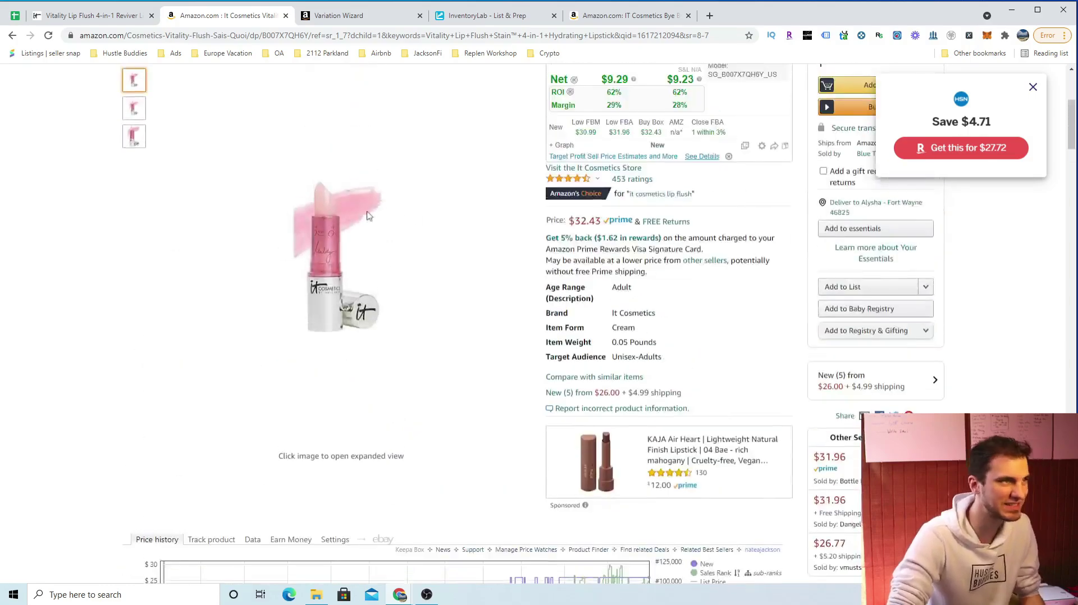
pyautogui.scroll(4, 464, 217)
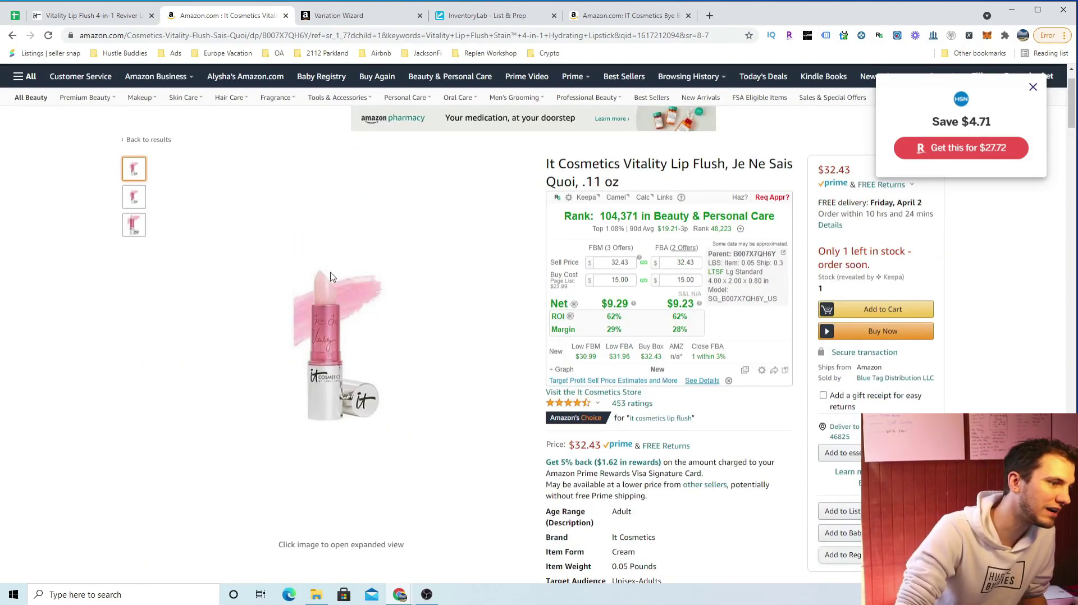
# Step: Set the lipstick's FBA buy cost to $10.50, then check the net proceeds breakdown and price history
pyautogui.click(107, 22)
pyautogui.click(248, 23)
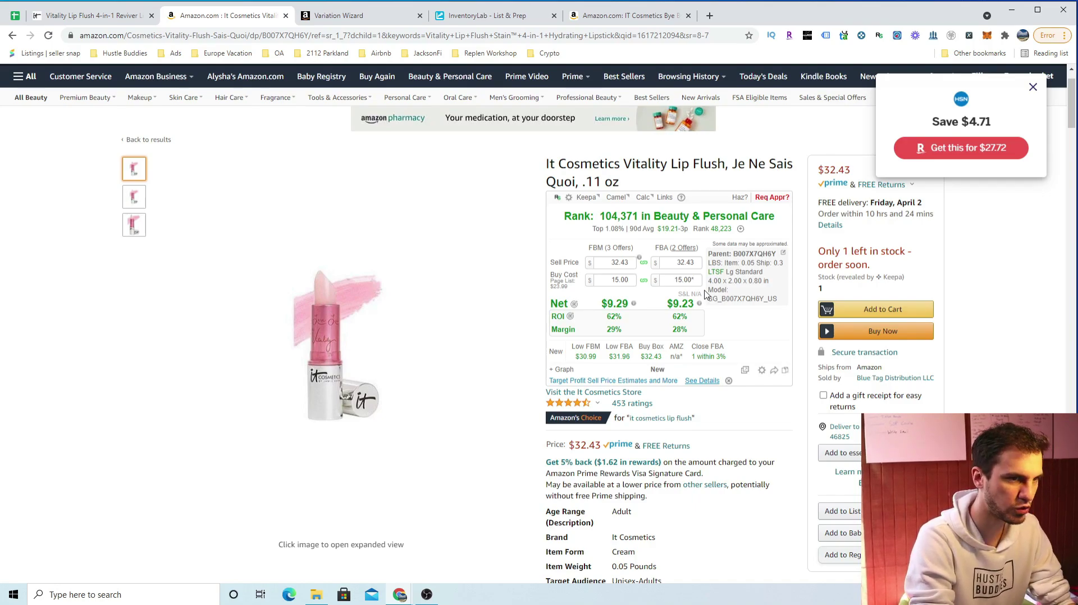
pyautogui.write('10.50')
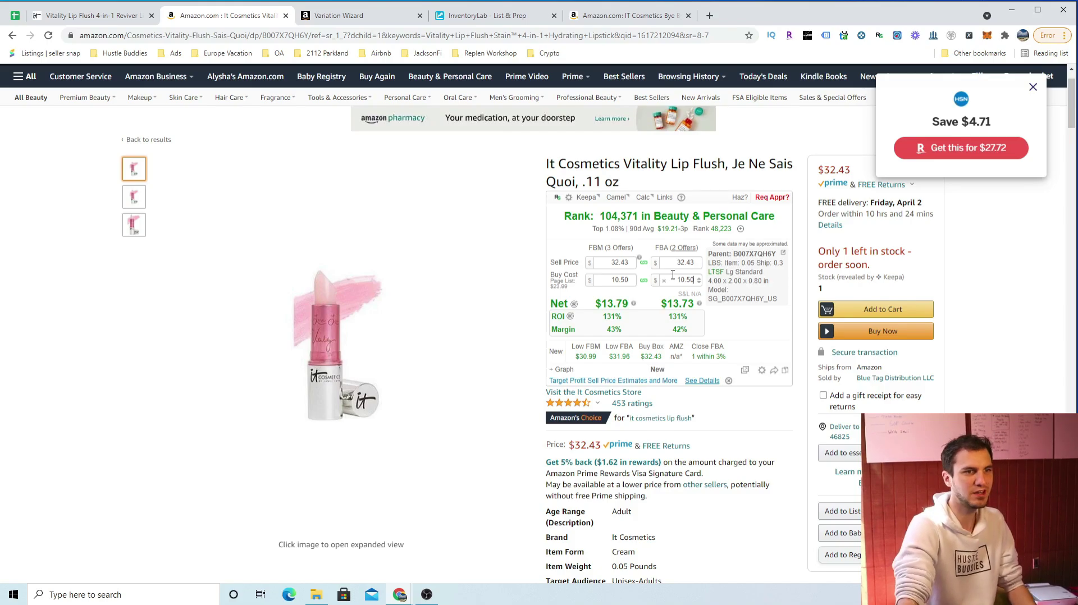
pyautogui.moveTo(674, 306)
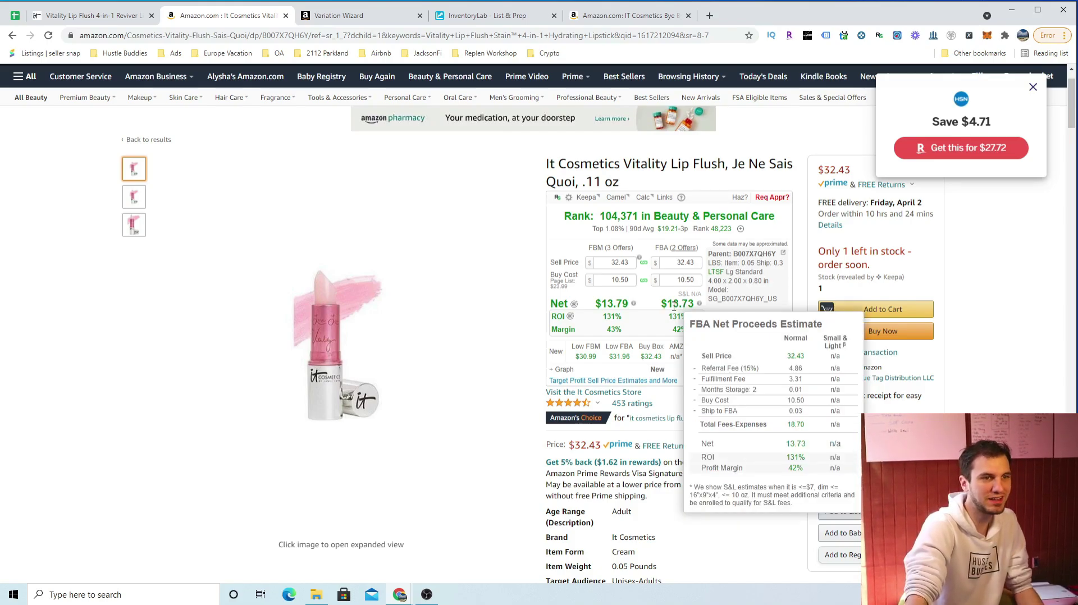
pyautogui.scroll(-2, 513, 303)
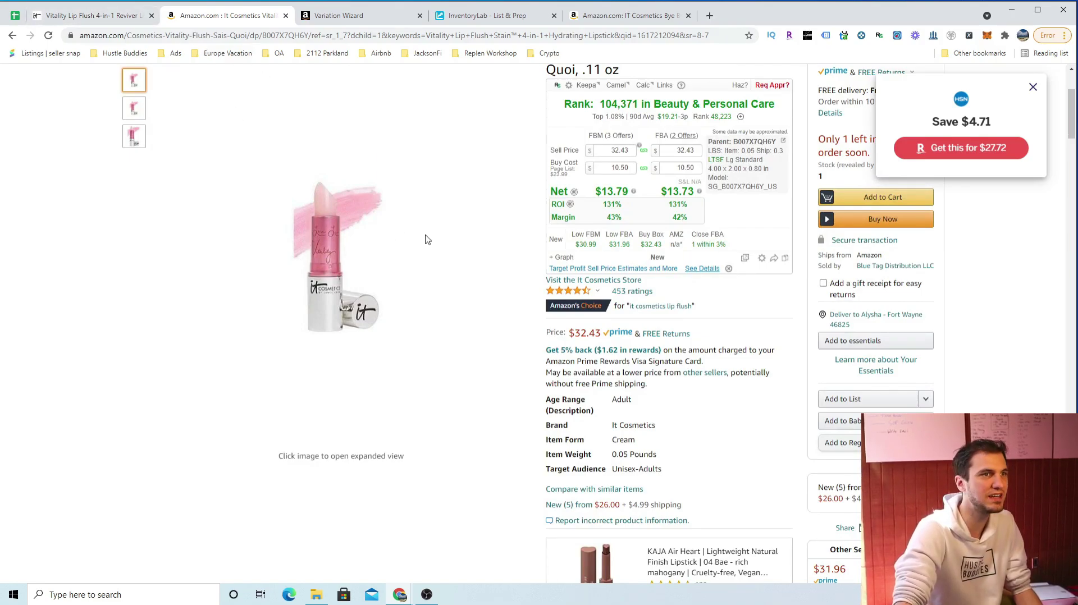
pyautogui.scroll(-7, 428, 242)
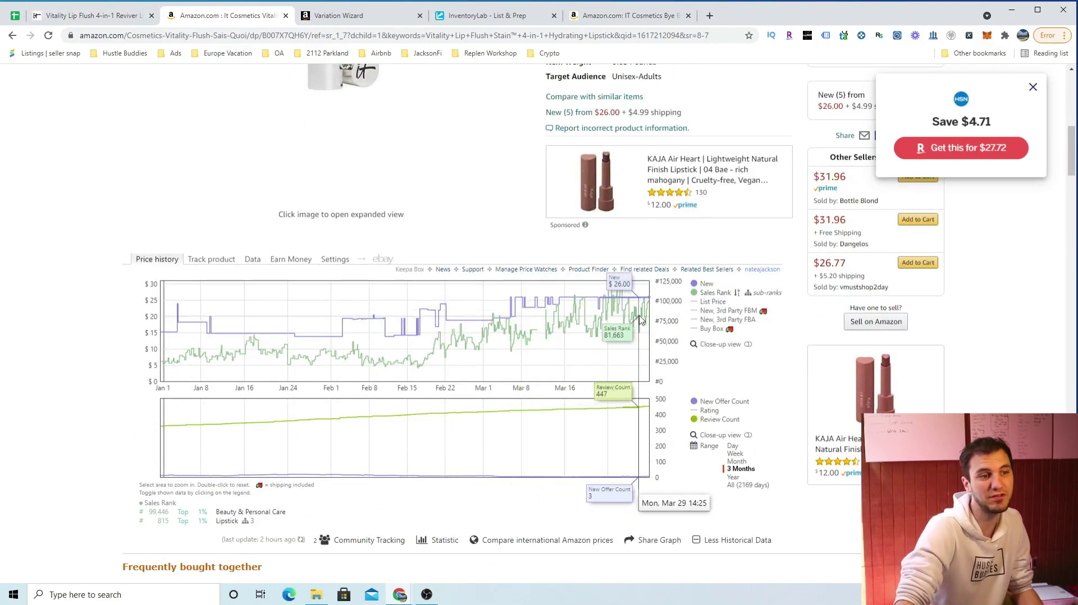
# Step: Add 6 Vitality Lip Flush Stain lipsticks in Je Ne Sais Quoi to the IT Cosmetics bag and dismiss the added-product window
pyautogui.click(112, 16)
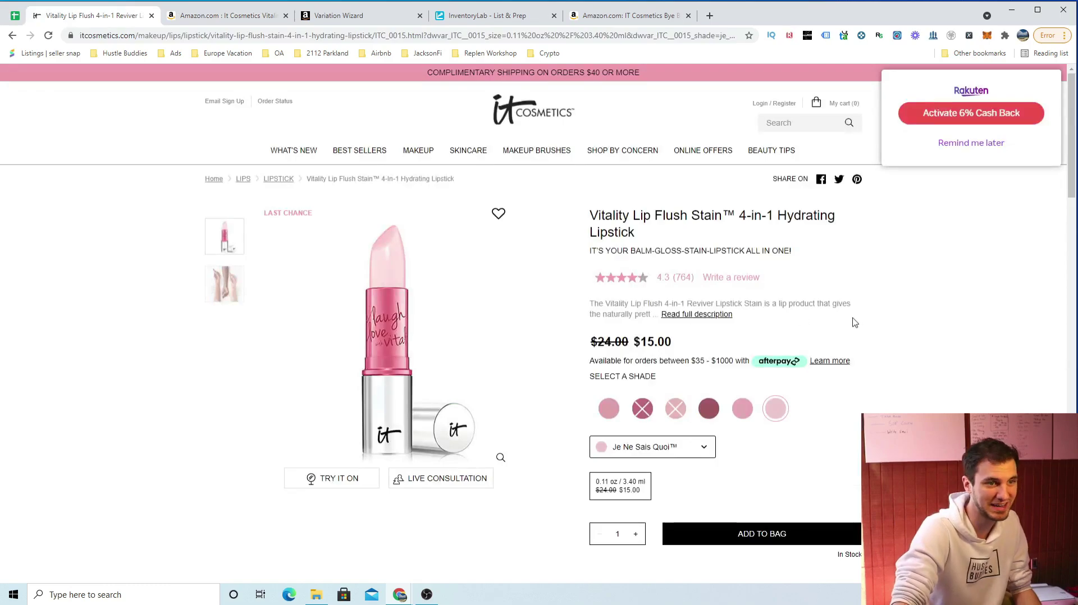
pyautogui.scroll(-2, 864, 318)
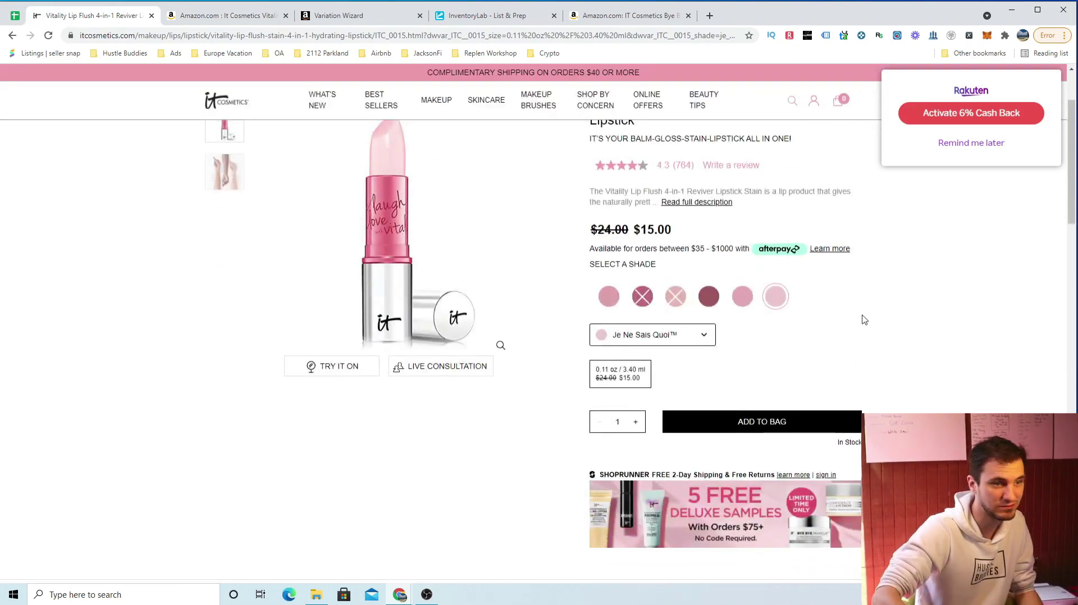
pyautogui.click(636, 422)
pyautogui.click(636, 422)
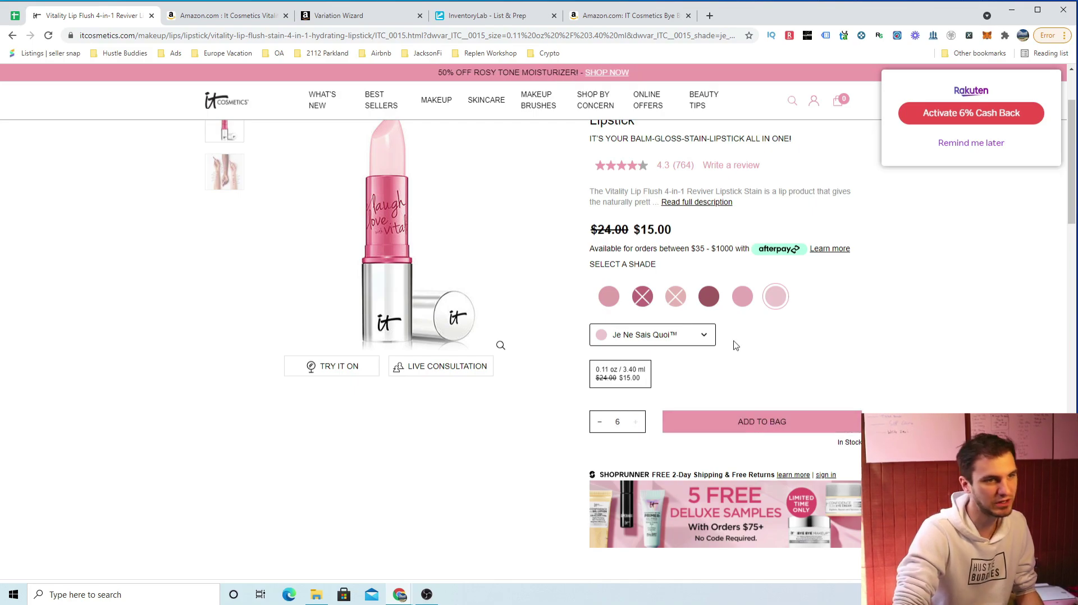
pyautogui.scroll(1, 772, 359)
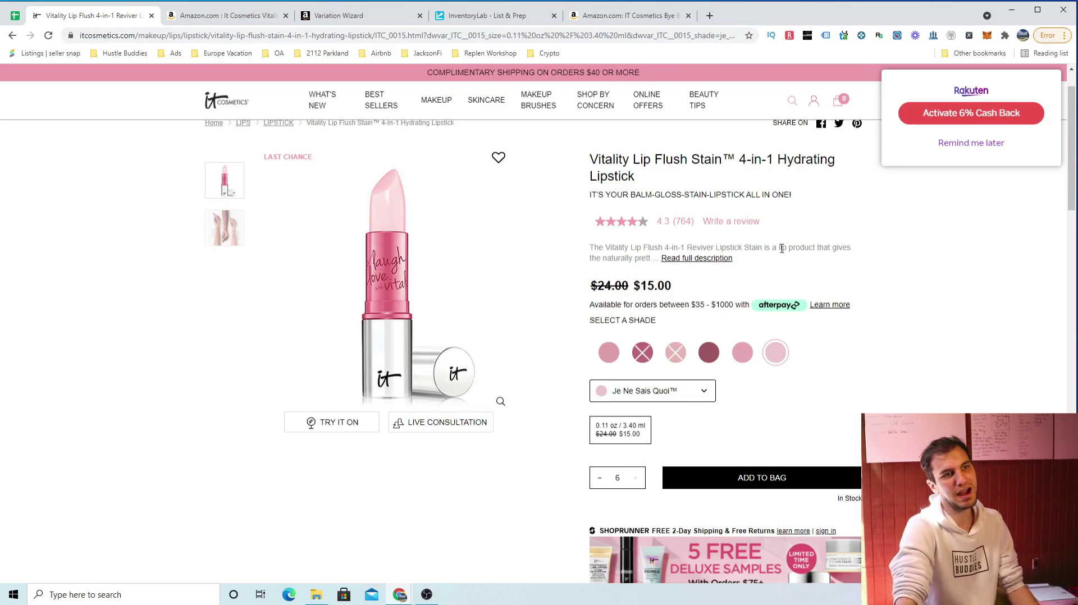
pyautogui.scroll(1, 696, 253)
pyautogui.scroll(-3, 724, 326)
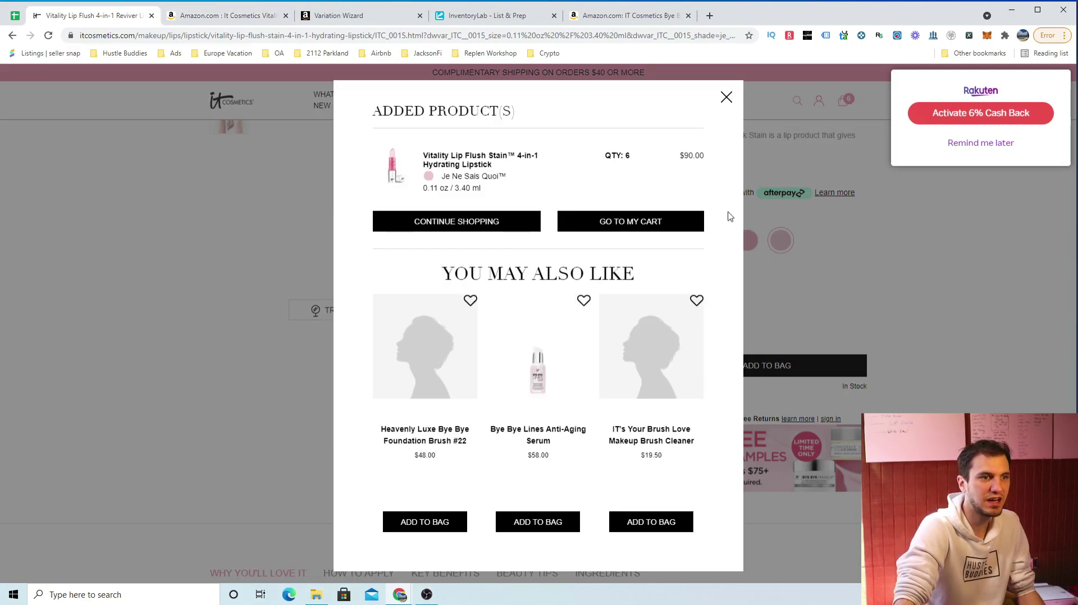
pyautogui.click(724, 100)
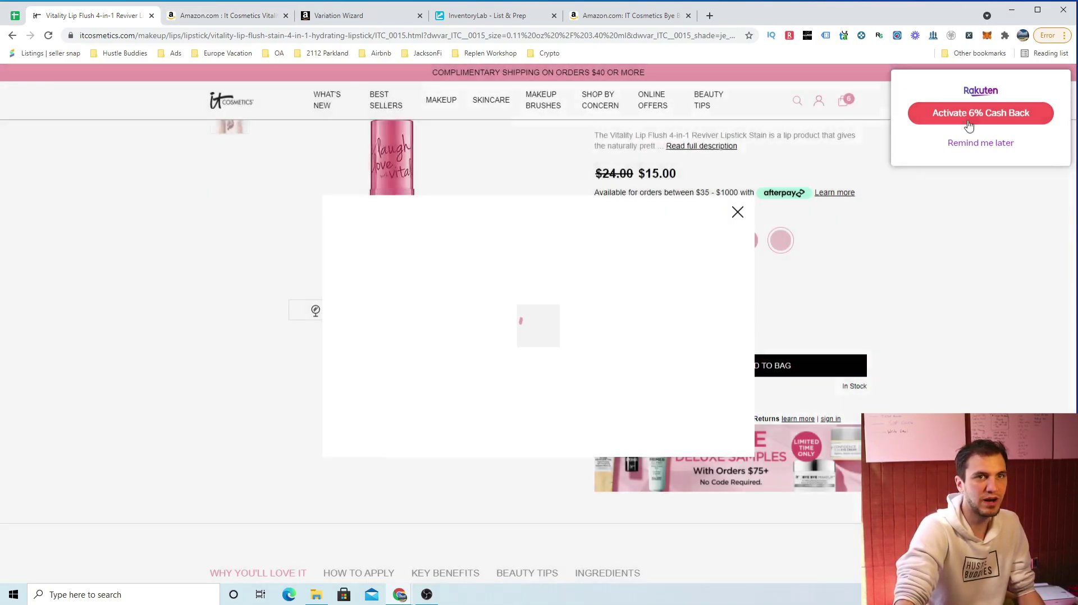
pyautogui.click(737, 251)
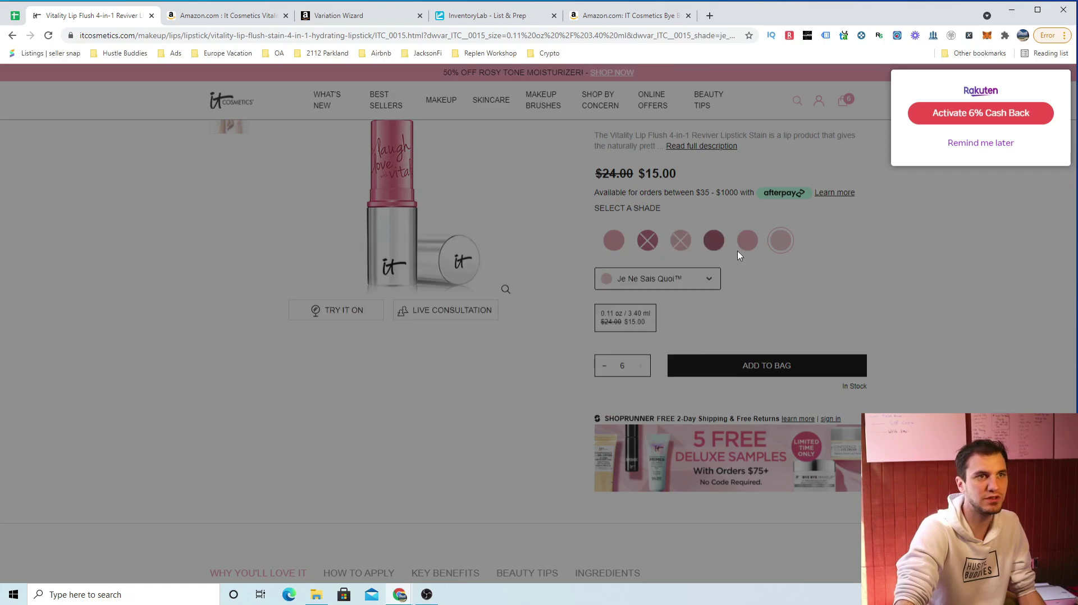
# Step: Review the Rakuten store deals and coupons for IT Cosmetics, dismissing the cash back alert prompt
pyautogui.click(789, 35)
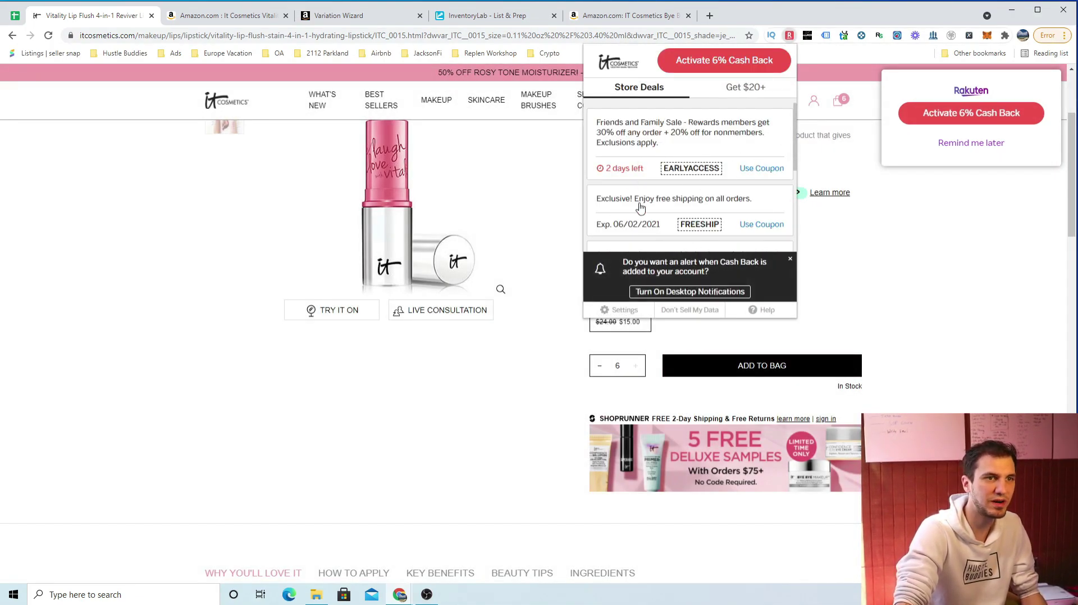
pyautogui.click(792, 263)
pyautogui.scroll(3, 870, 312)
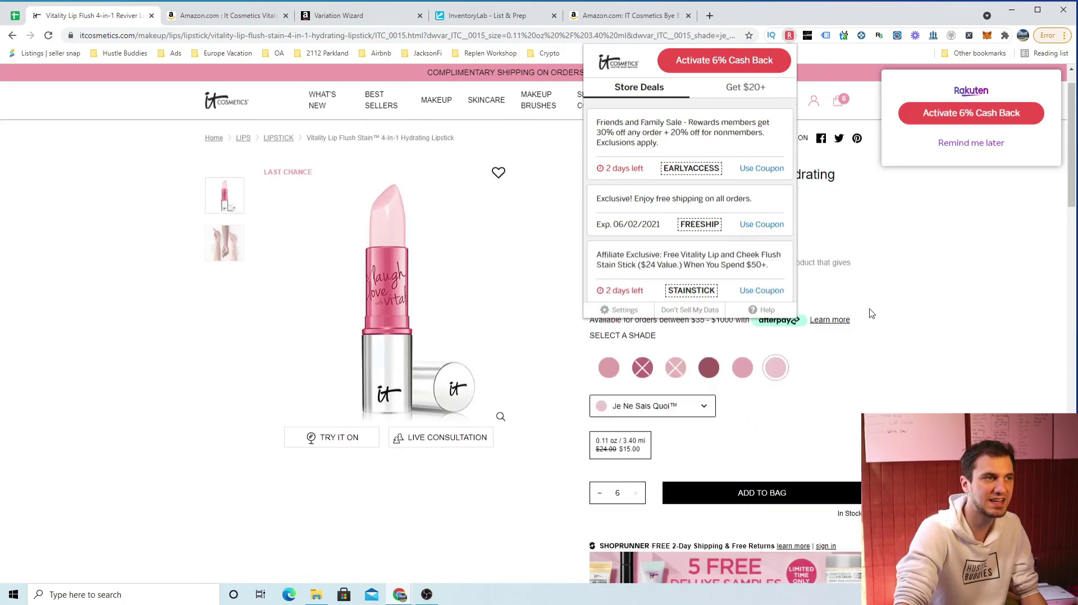
pyautogui.click(951, 284)
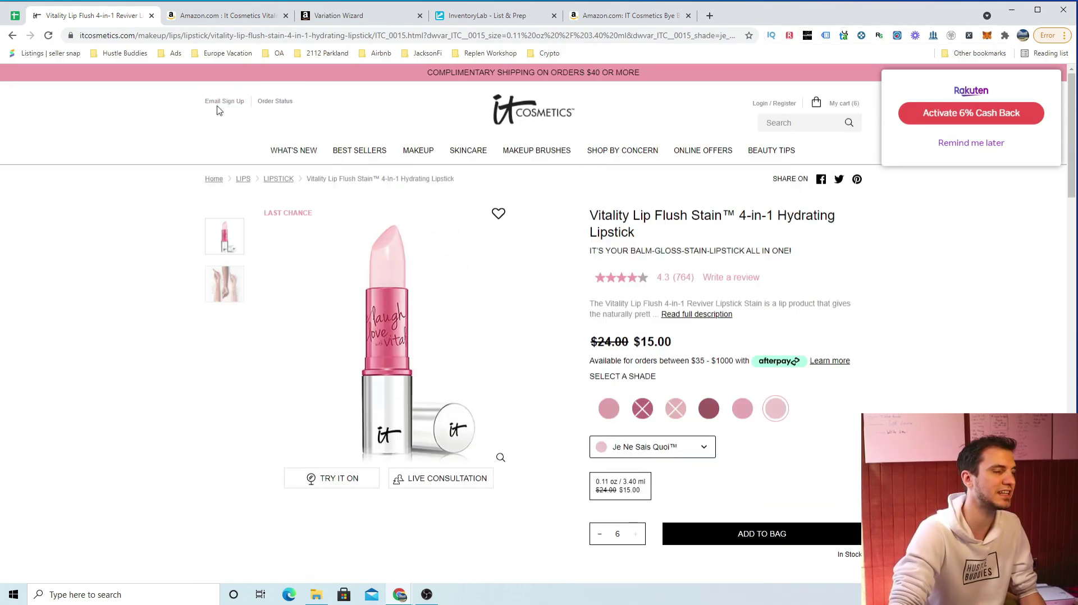
pyautogui.click(427, 594)
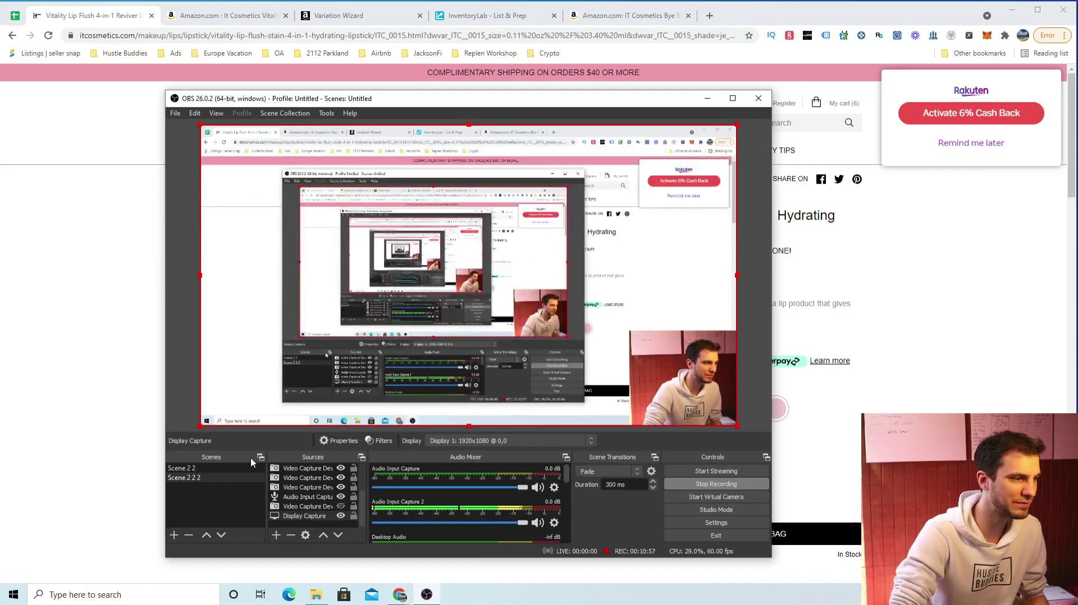
pyautogui.click(213, 468)
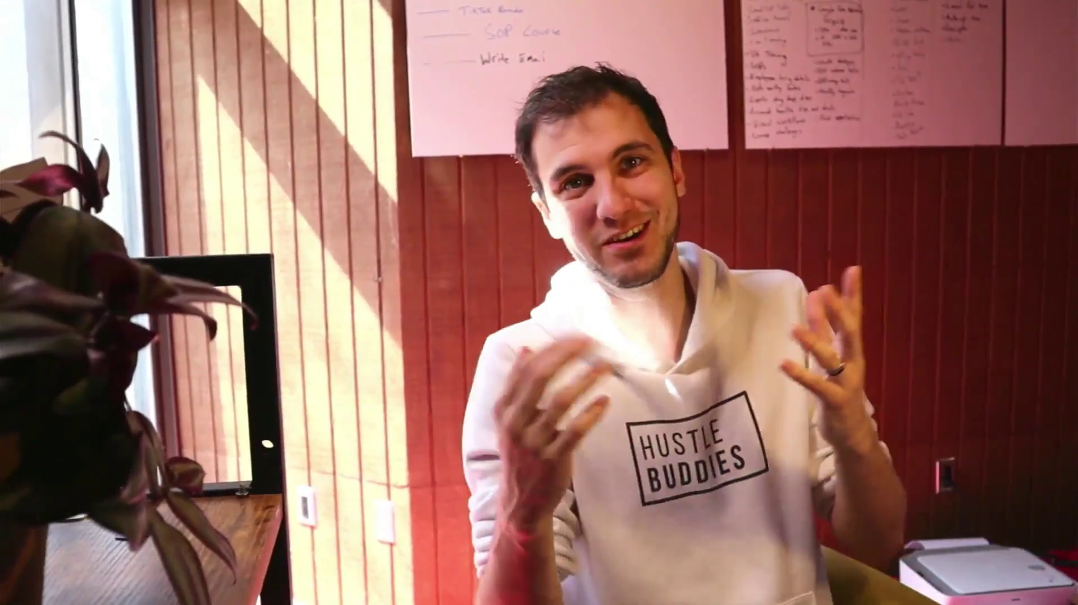